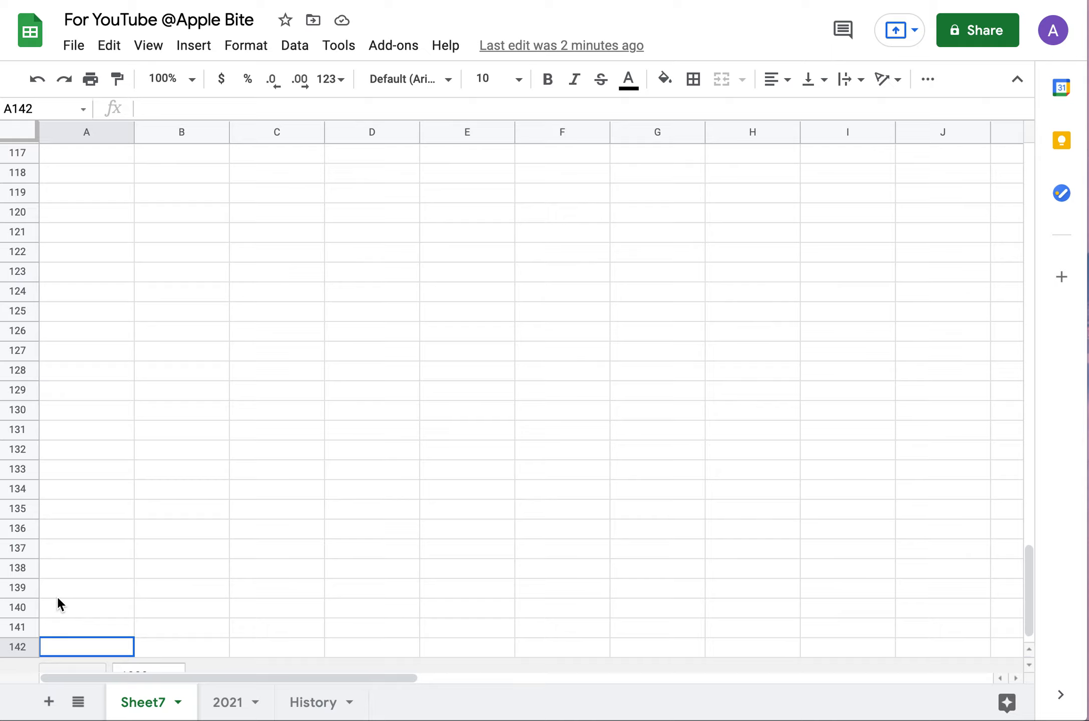
Apply the currency format to every cell of Sheet7.
scroll(43, 435, up, 15)
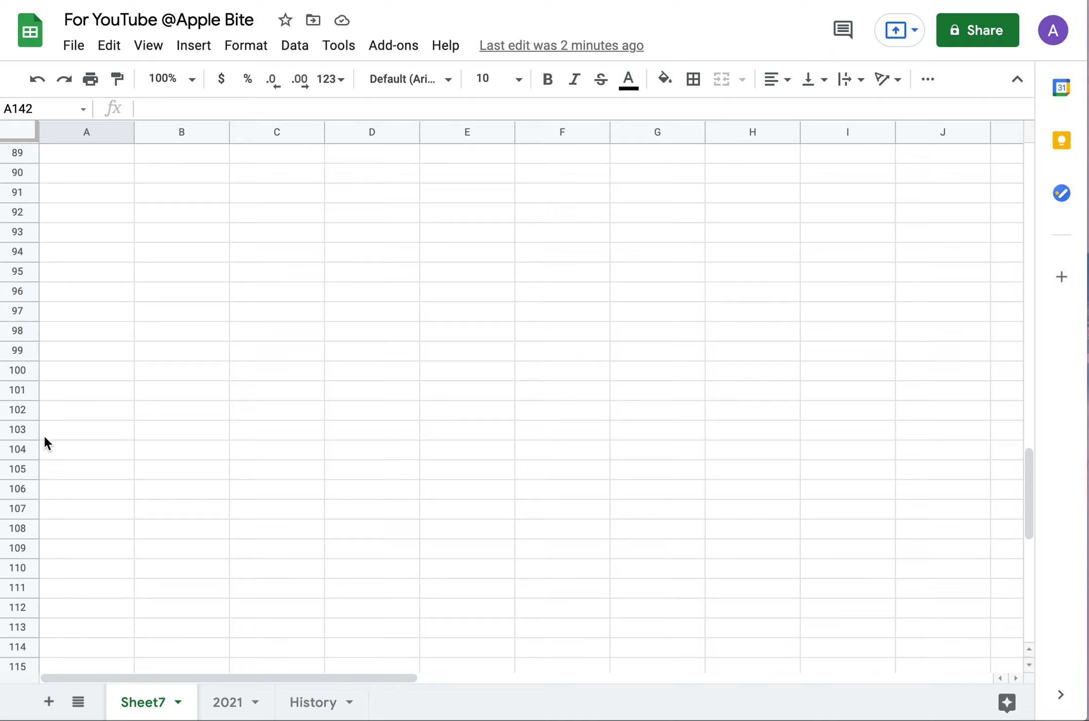
scroll(43, 434, up, 2)
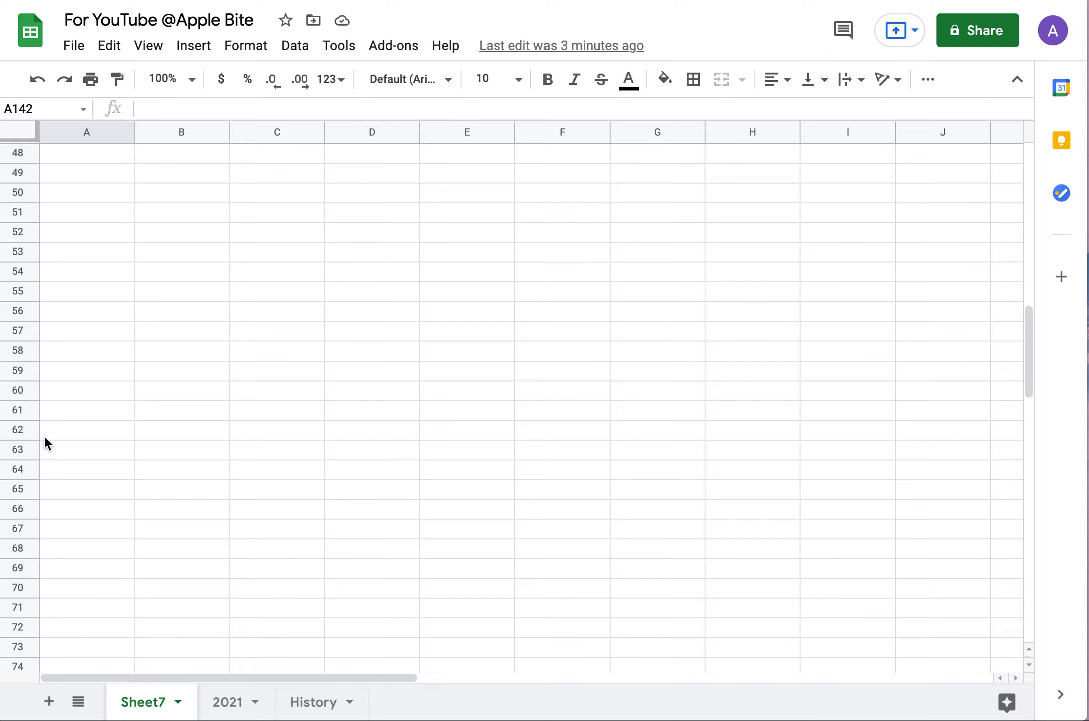
scroll(87, 276, up, 15)
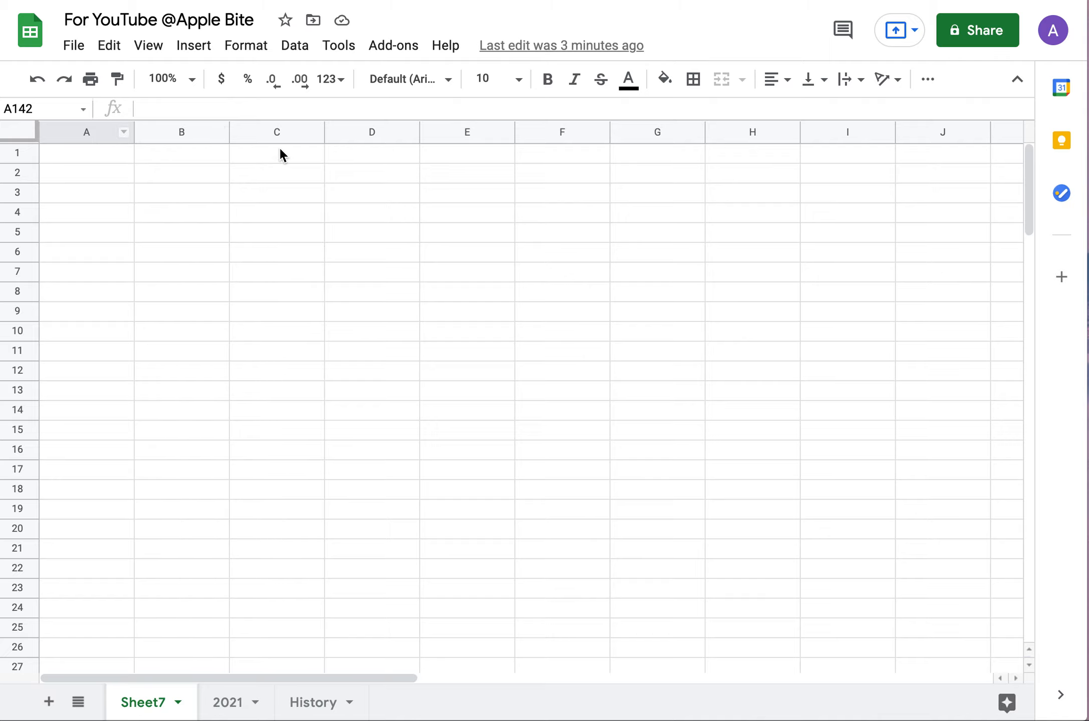
click(276, 132)
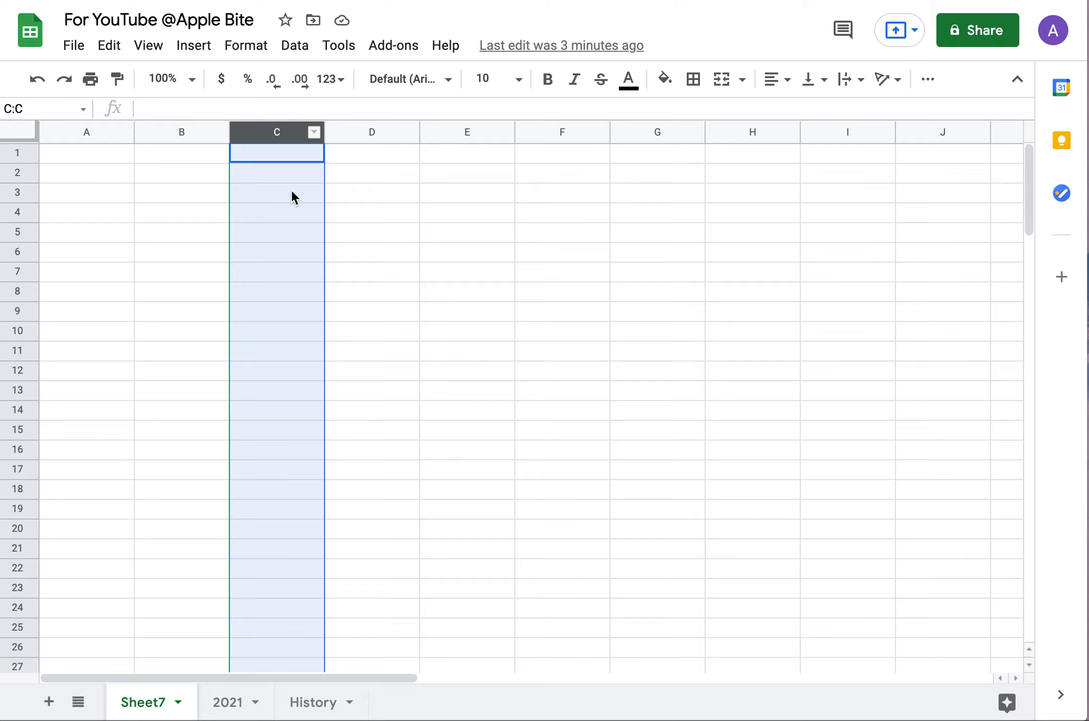
click(359, 162)
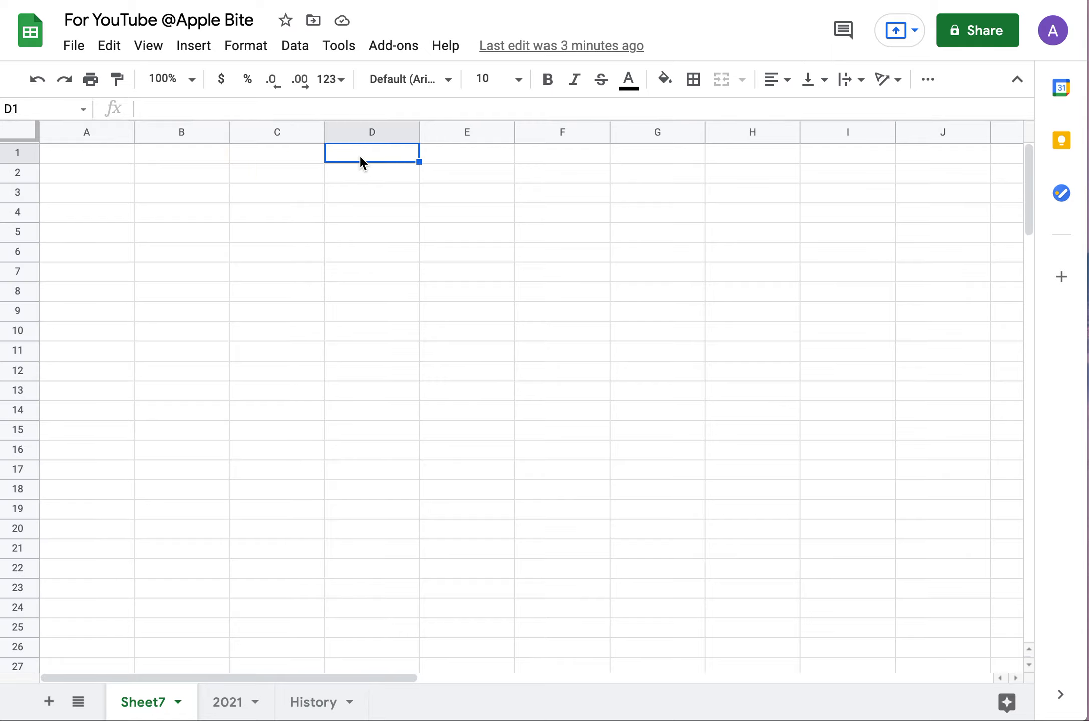
click(18, 132)
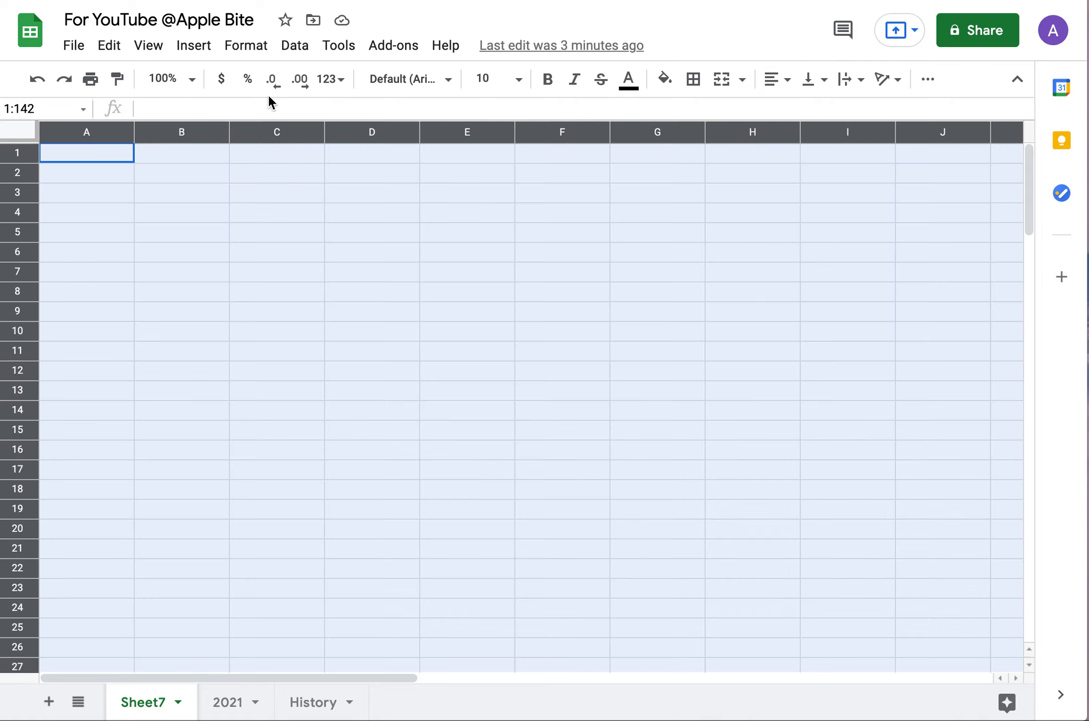
click(221, 80)
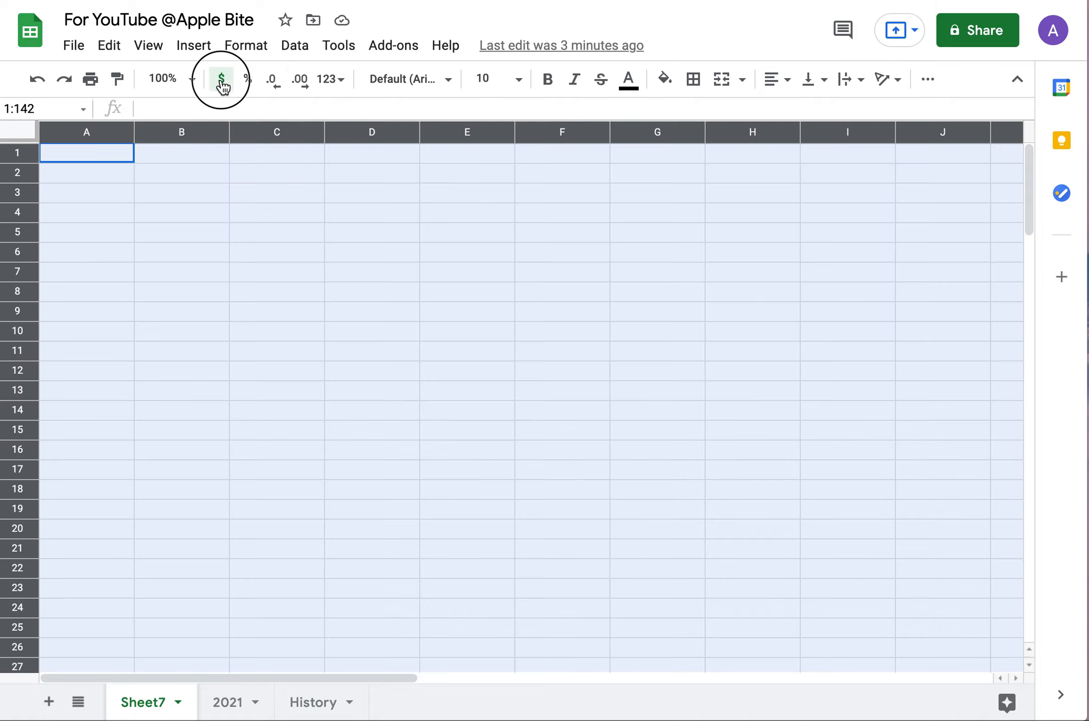
click(365, 222)
Format cell D1 as plain text and enter 2021 in it.
click(349, 155)
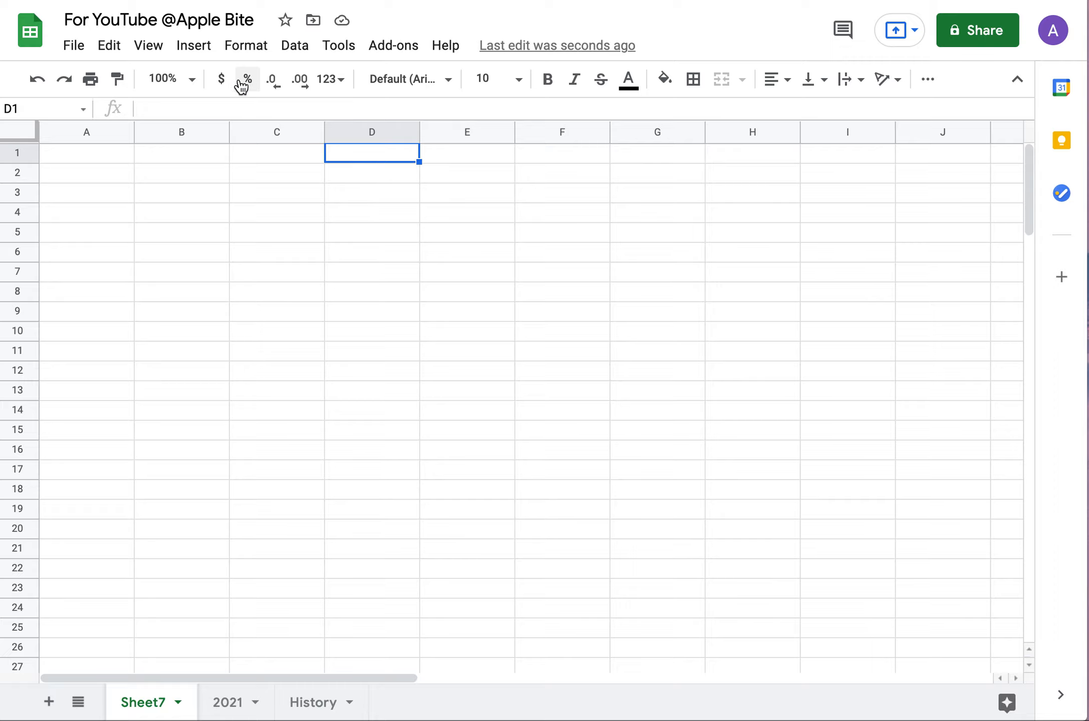
click(246, 46)
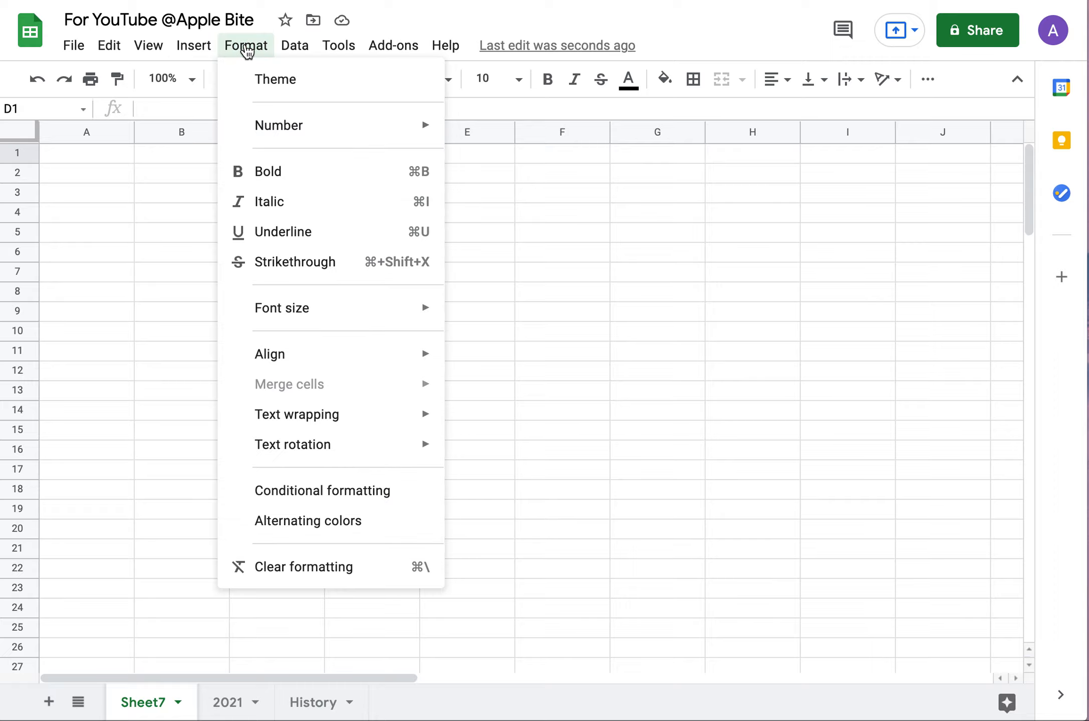
mouse_move(304, 125)
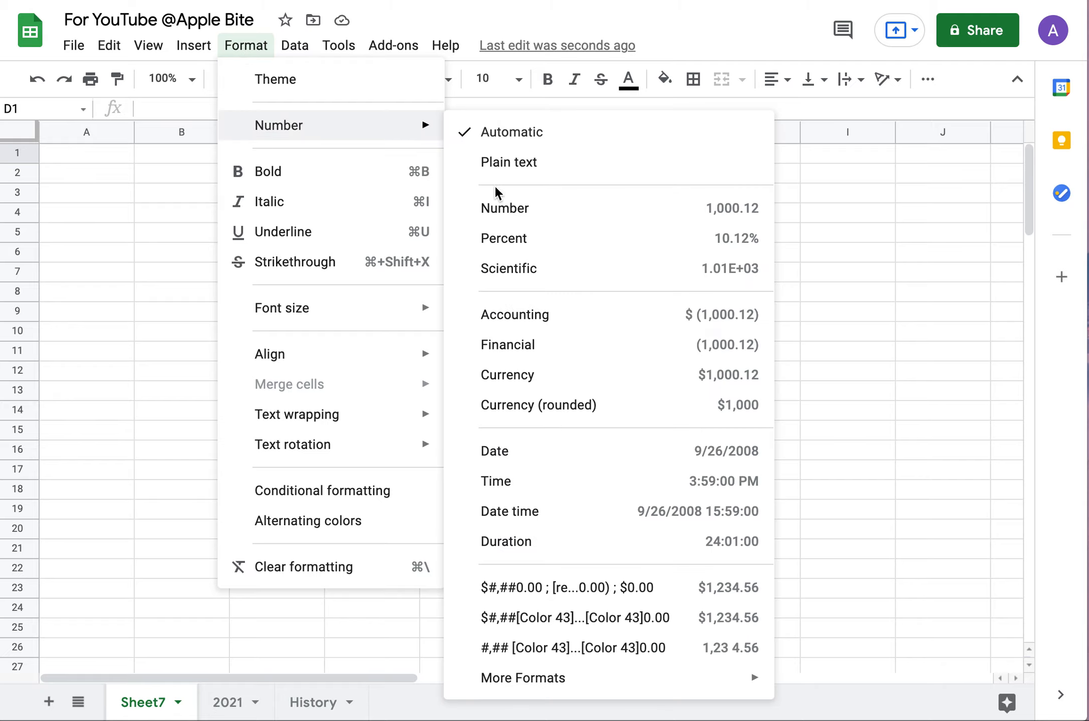
click(493, 168)
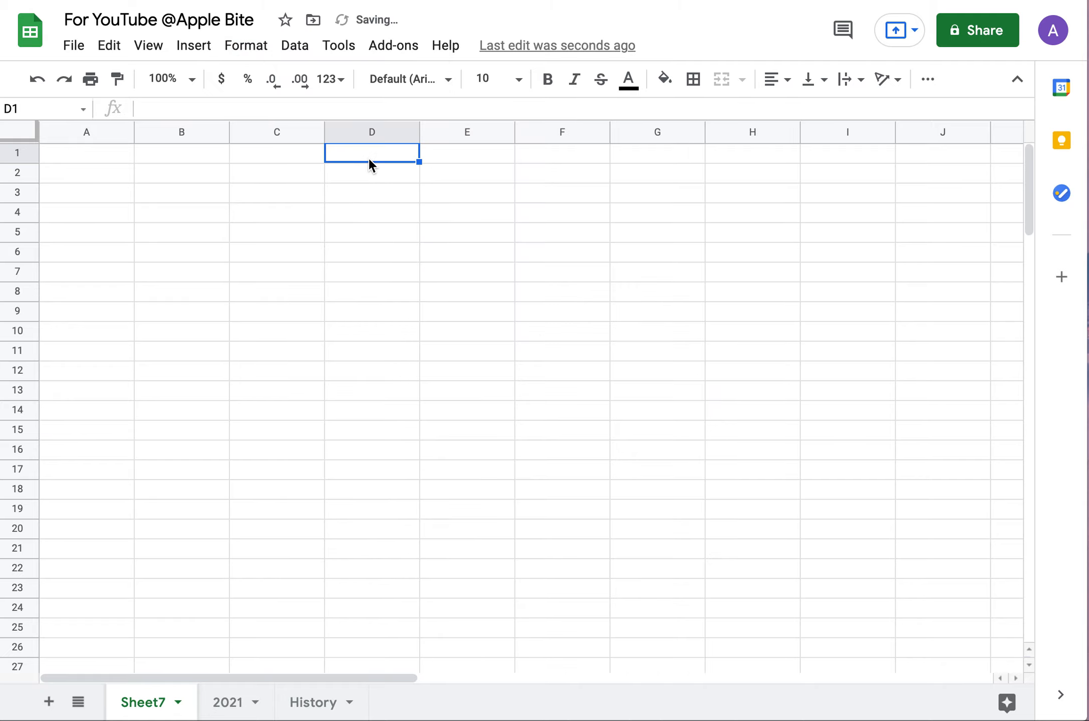
text(2021)
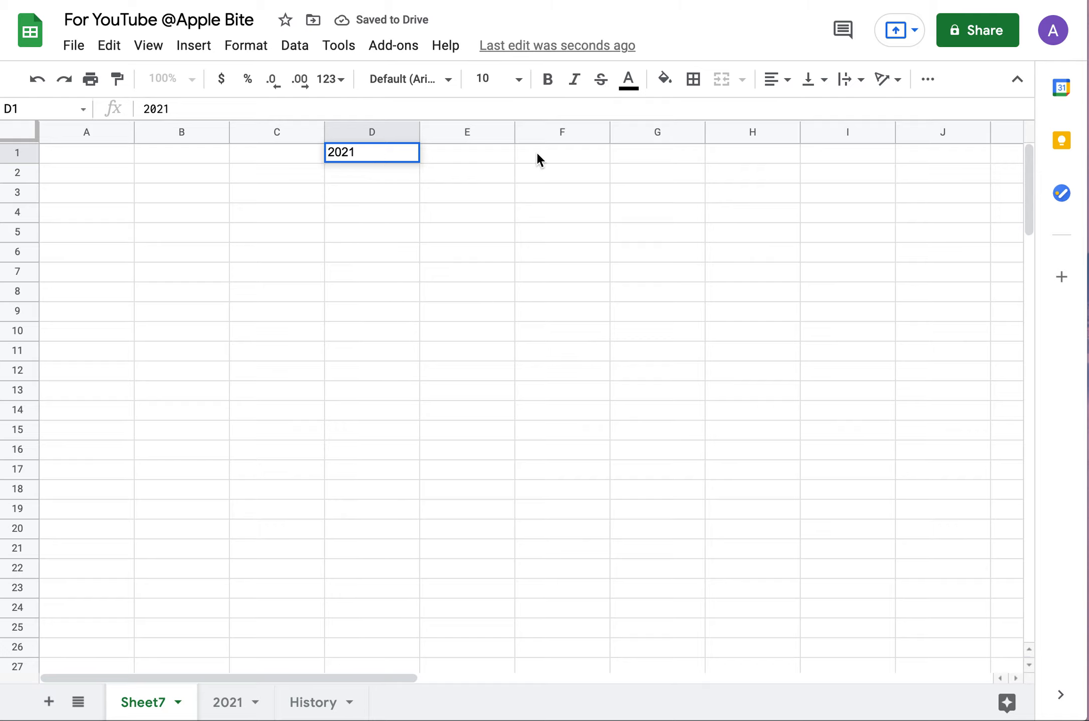
Enter the month headings Jan in E1 and Feb in G1.
click(478, 153)
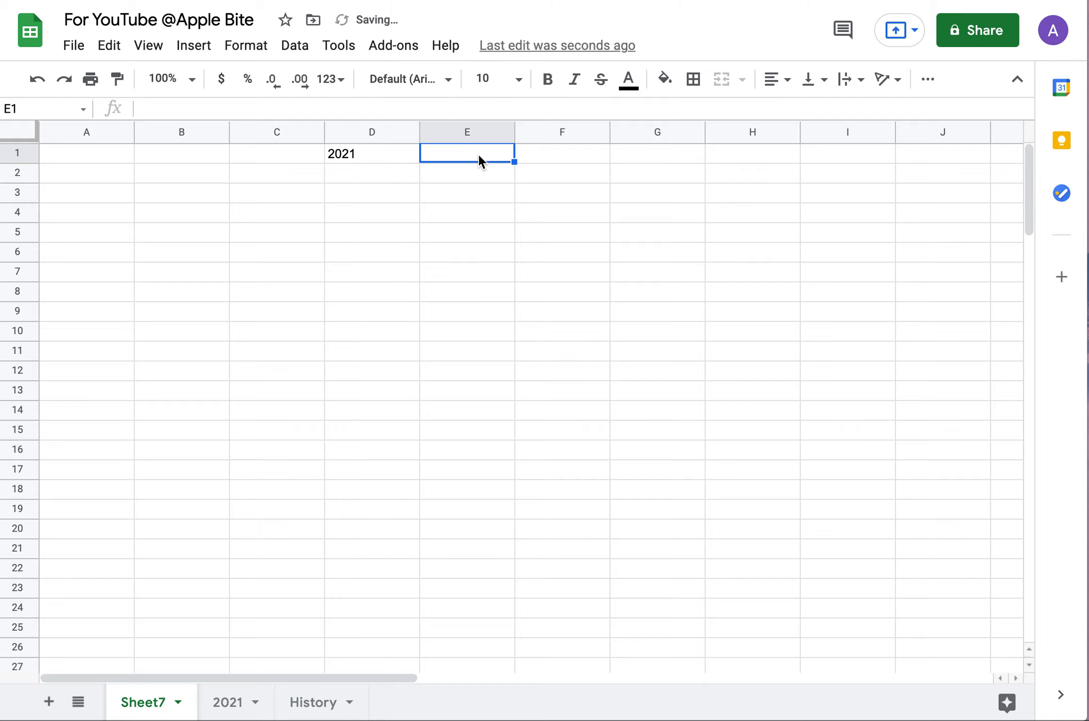
text(Jan)
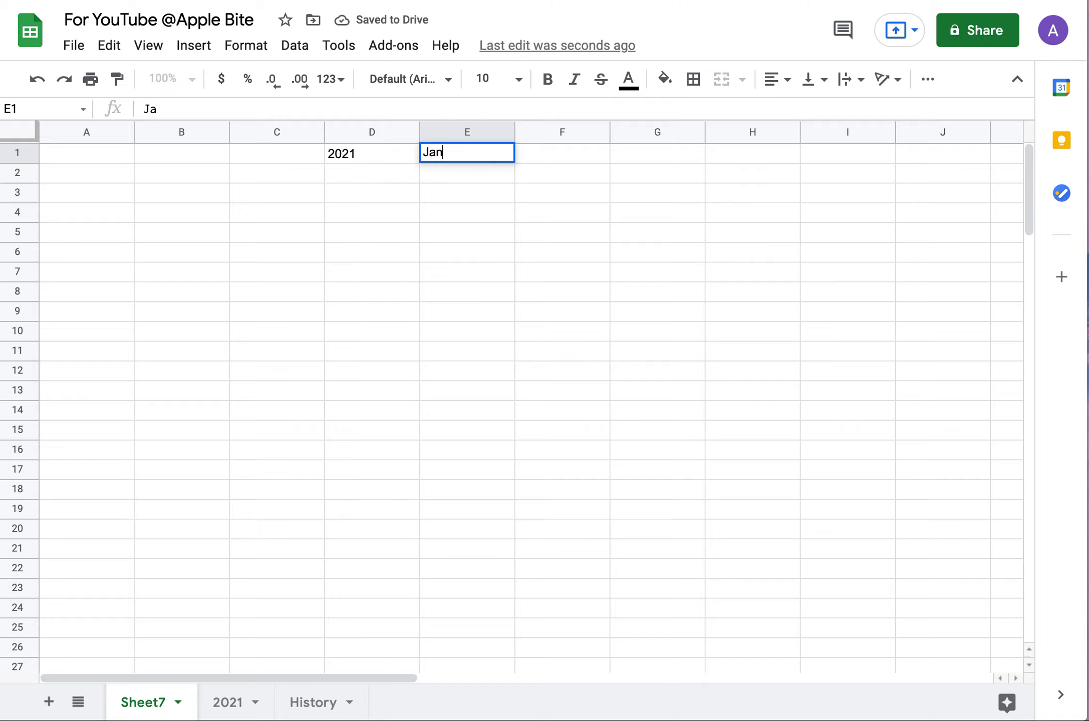
click(654, 153)
text(Feb)
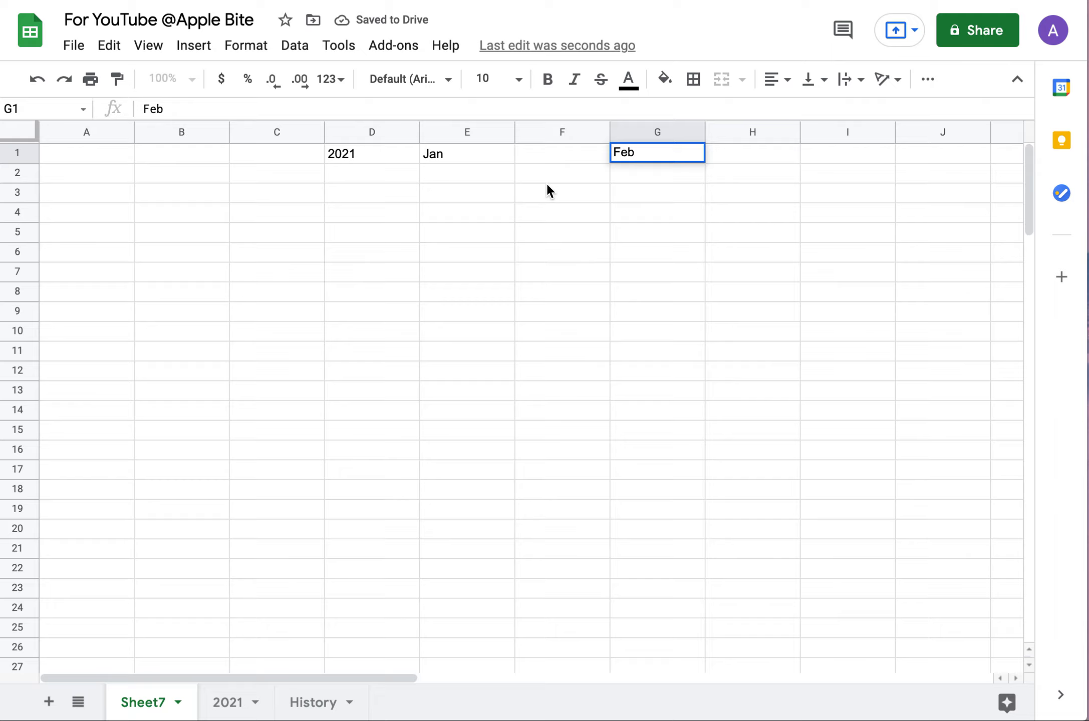
scroll(546, 182, right, 2)
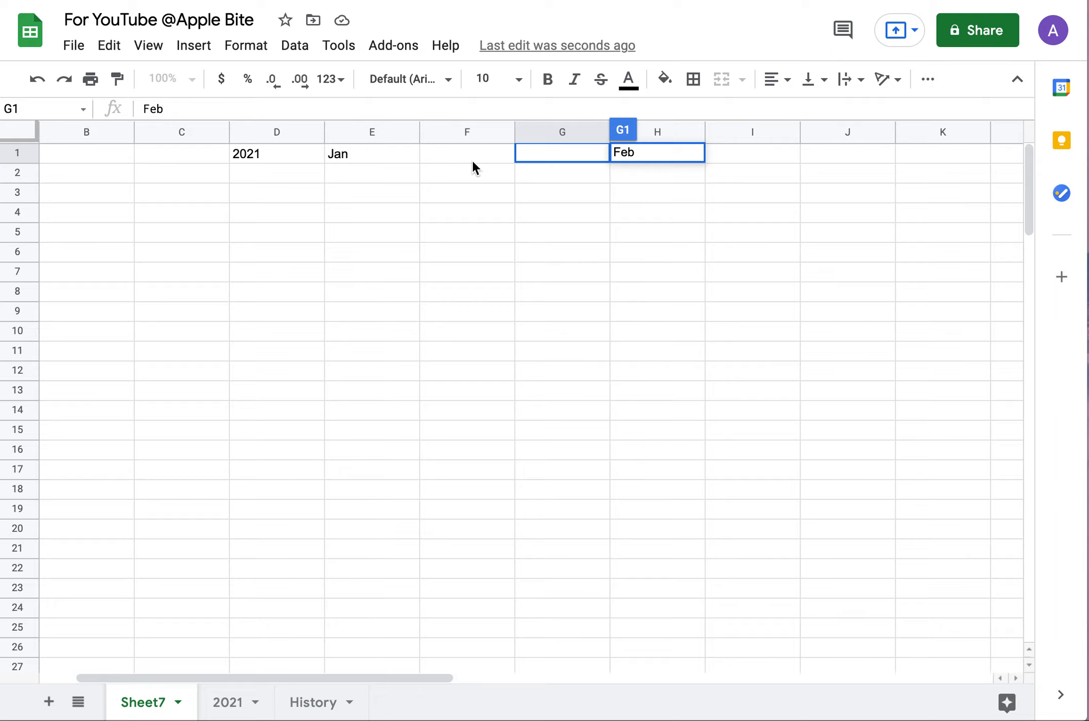
click(485, 199)
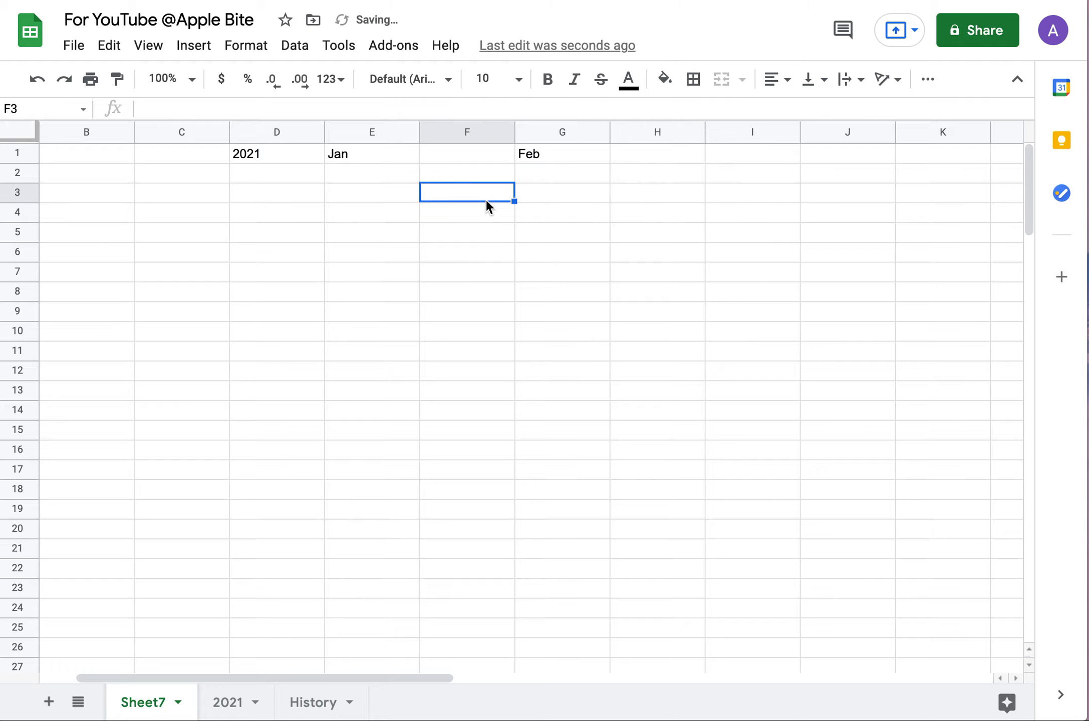
Continue the month headings in row 1 with Mar in I1 and Apr in K1.
scroll(486, 199, right, 2)
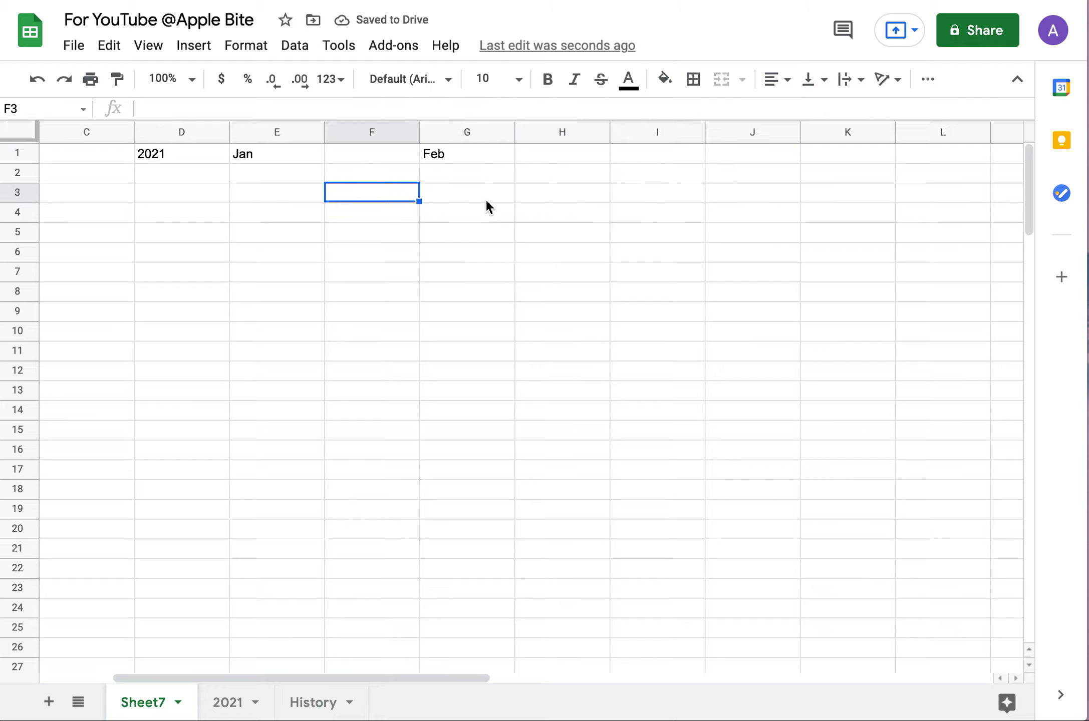
click(645, 159)
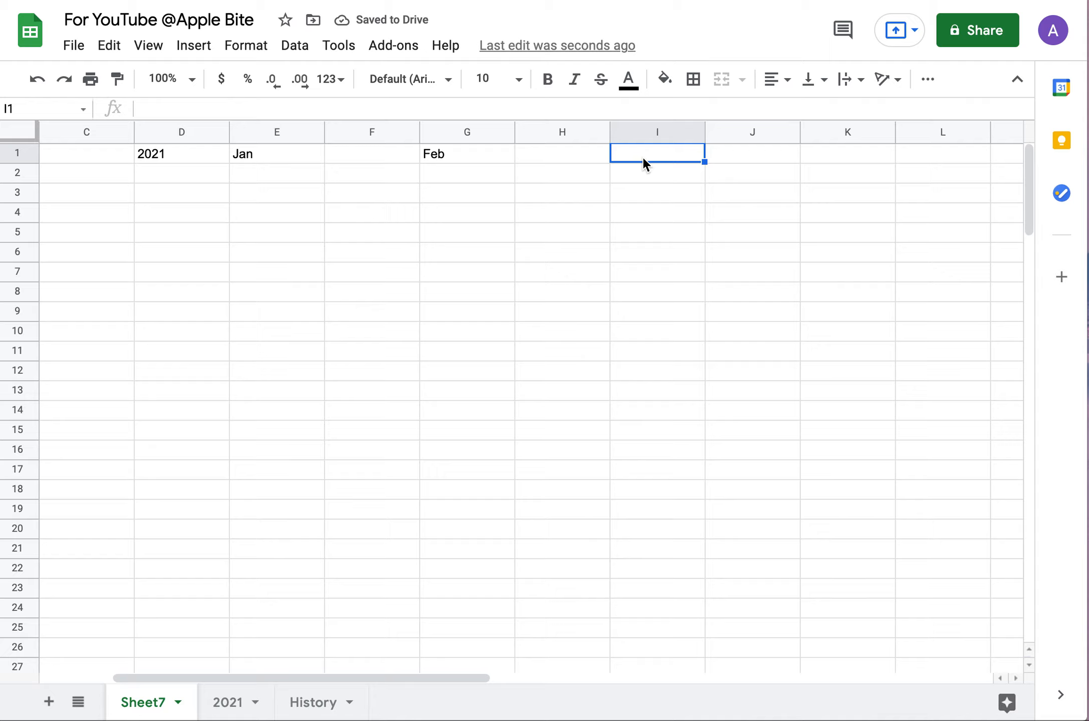
text(Mar)
click(695, 211)
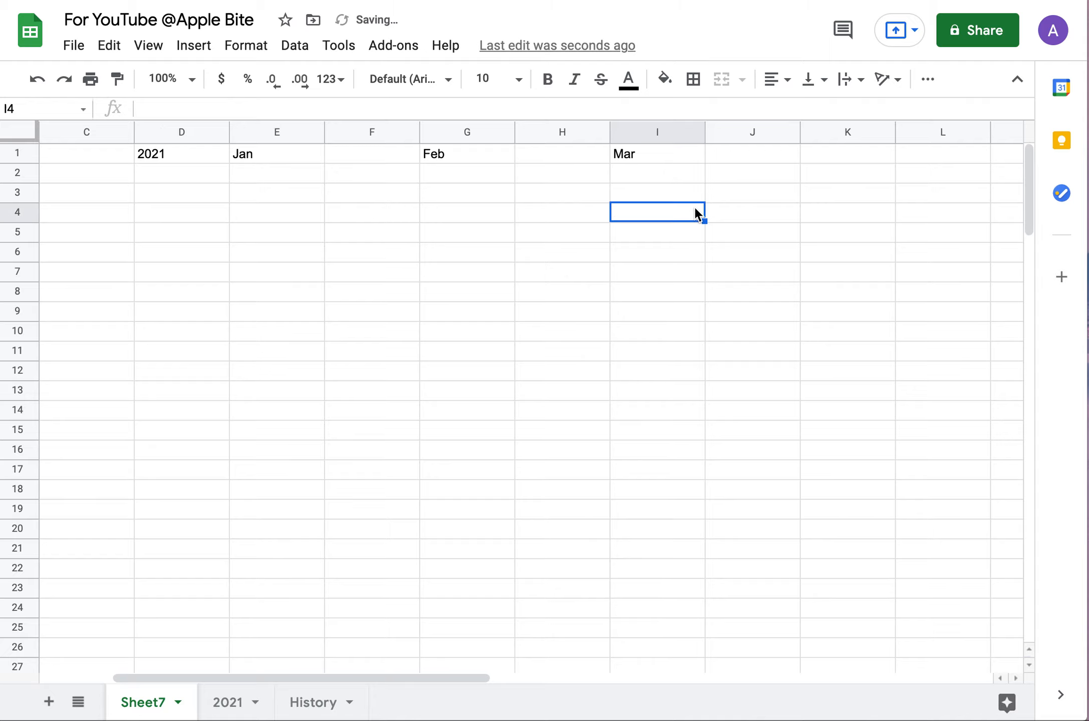
scroll(695, 213, right, 2)
click(646, 152)
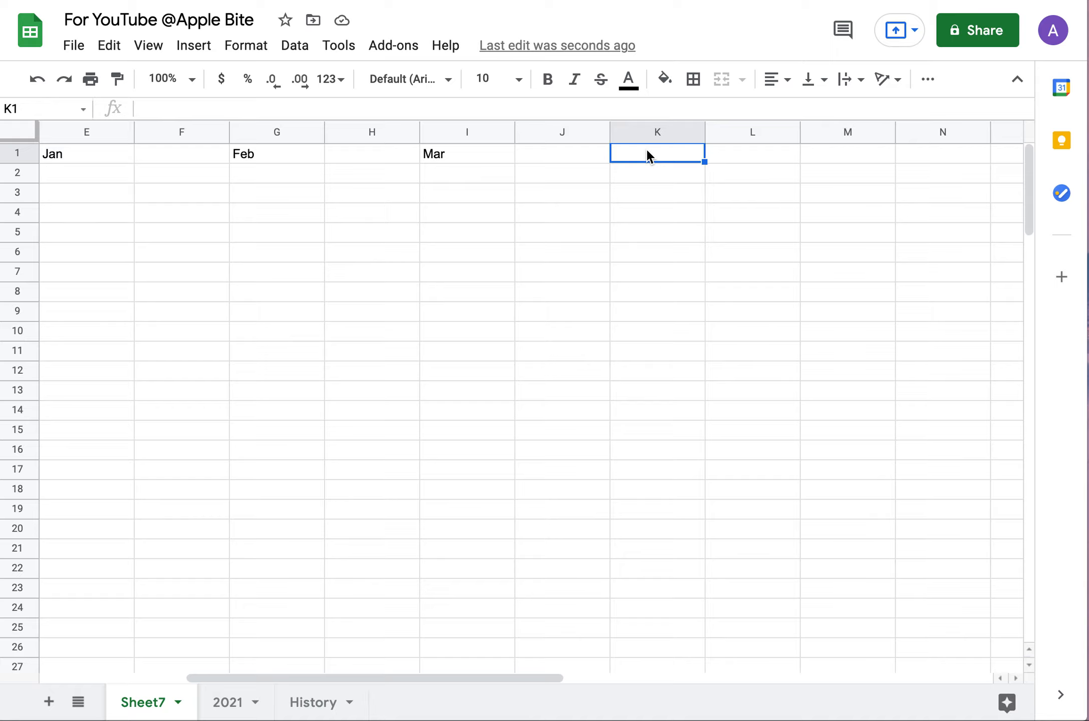
text(Apr)
click(690, 193)
Add the month headings May in M1 and Jun in O1.
scroll(688, 194, right, 3)
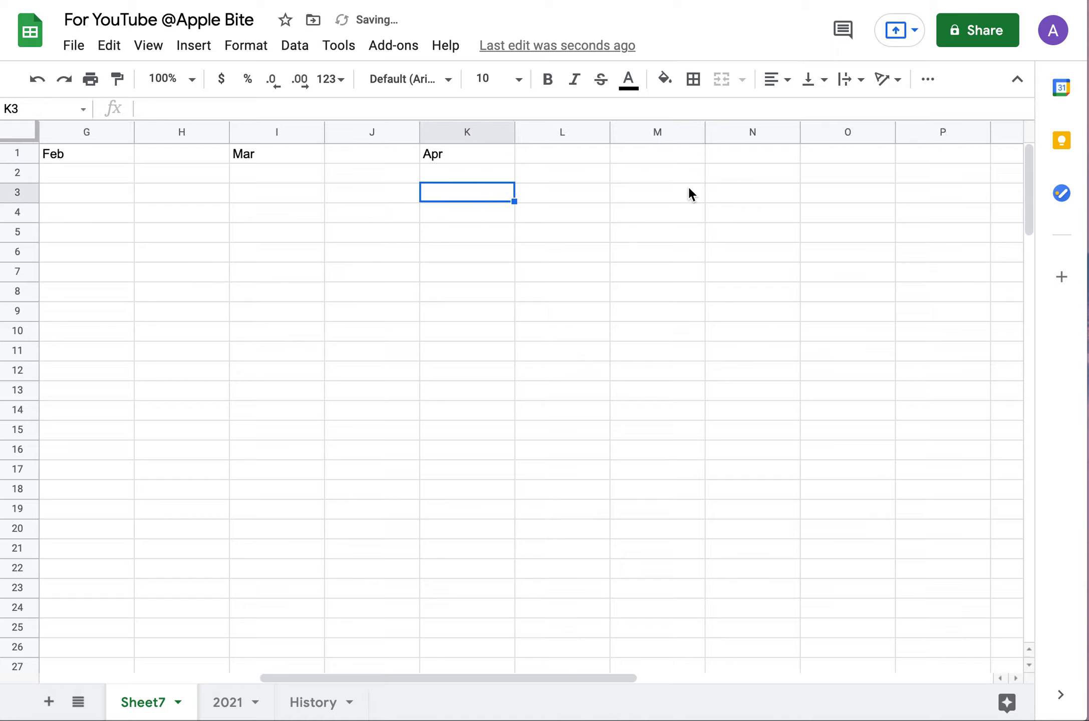
click(546, 162)
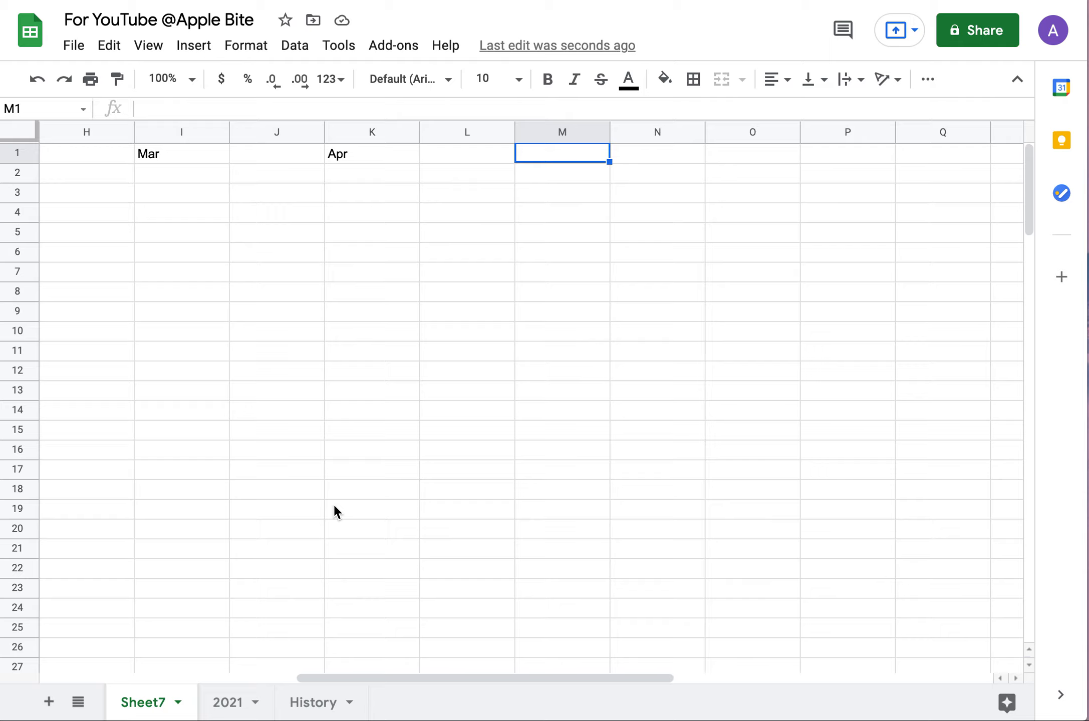
text(May)
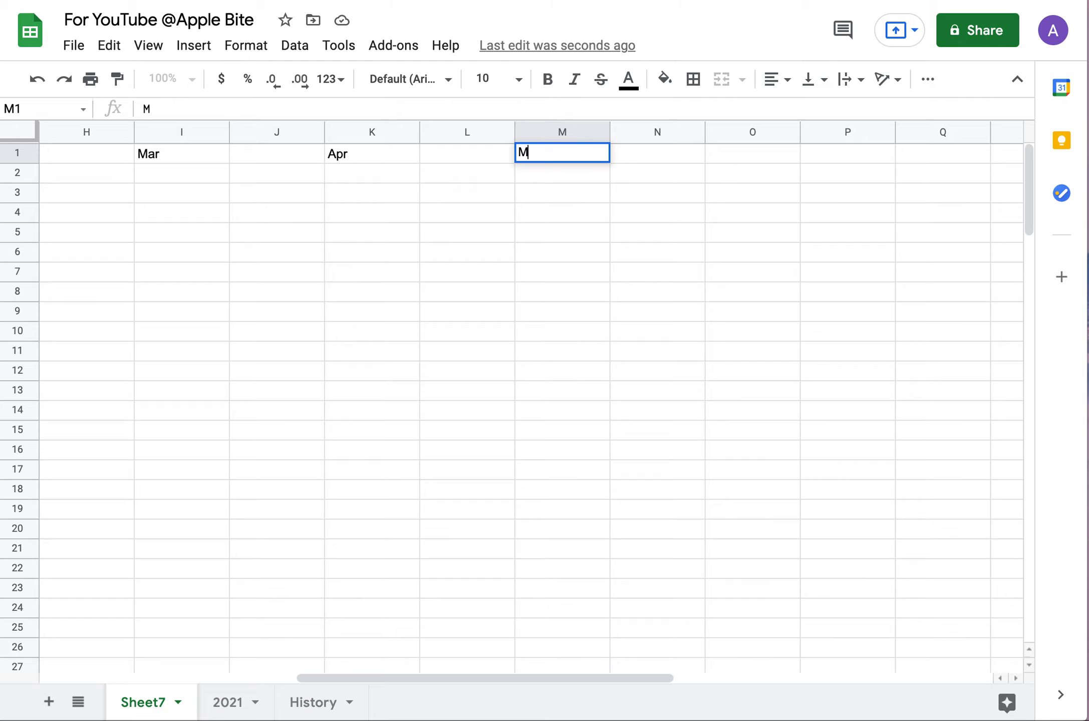
click(758, 154)
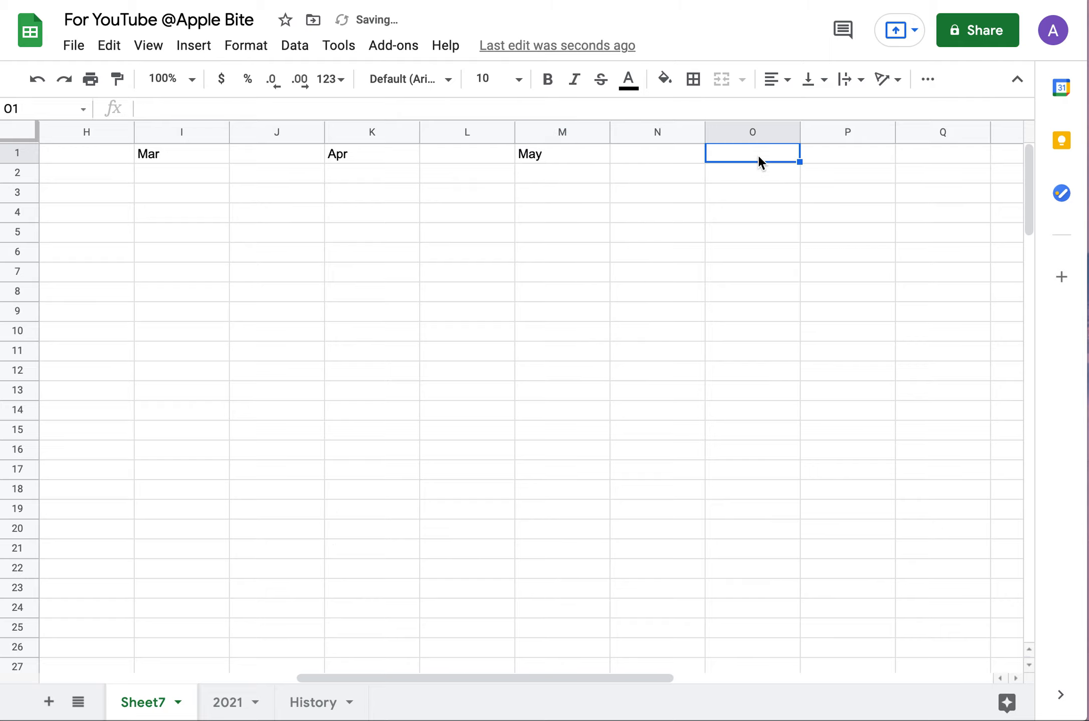
text(Jun)
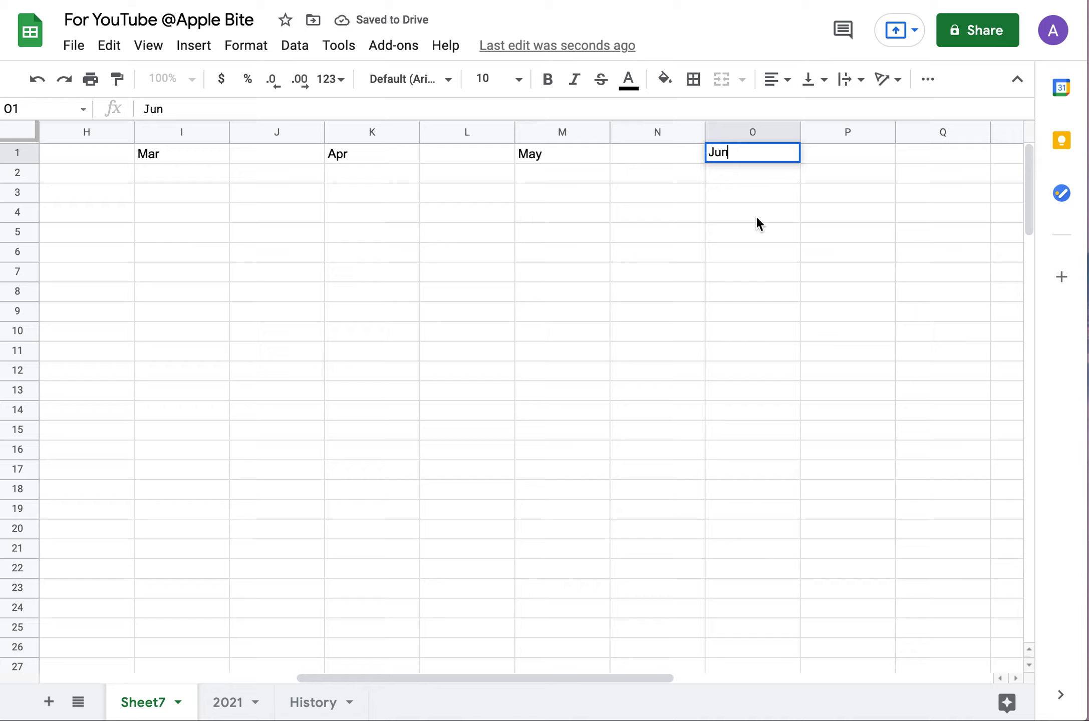
scroll(755, 221, left, 10)
click(283, 238)
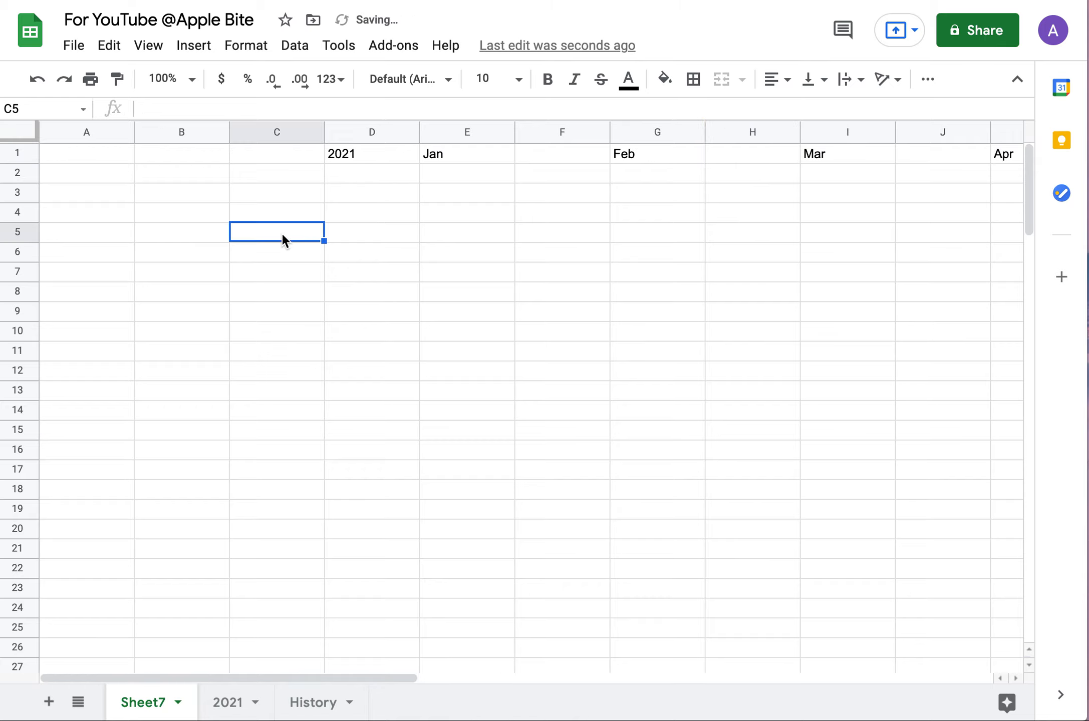
Paste only the values of the copied income and expense category list into column D, starting at D2.
click(359, 132)
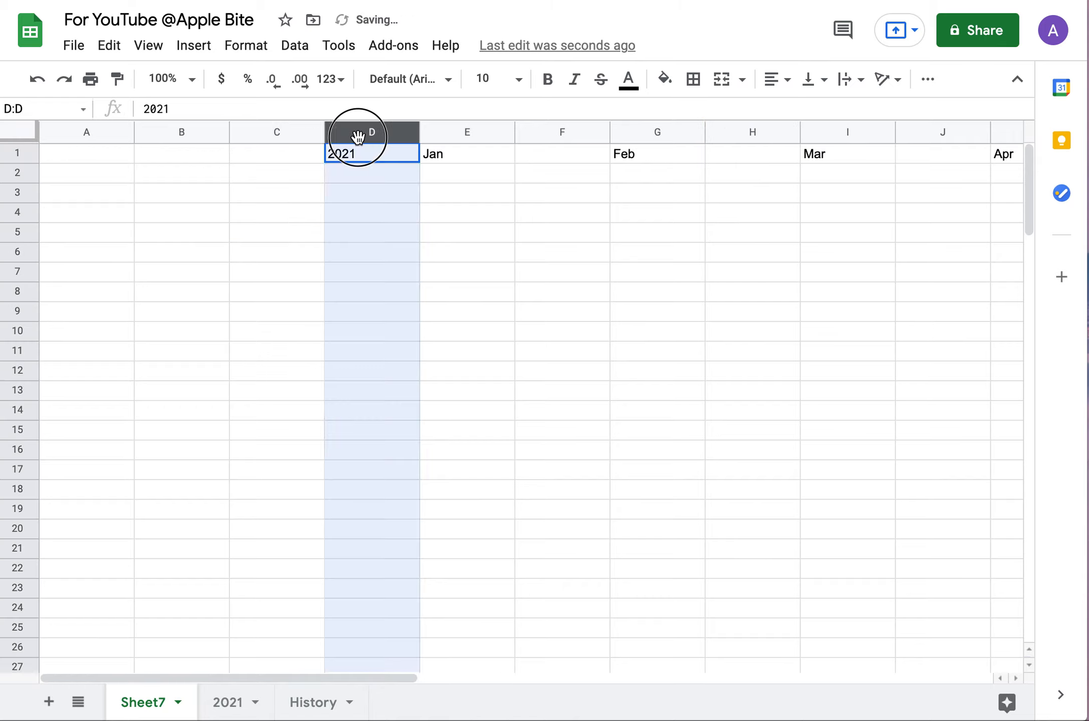
click(356, 283)
click(340, 177)
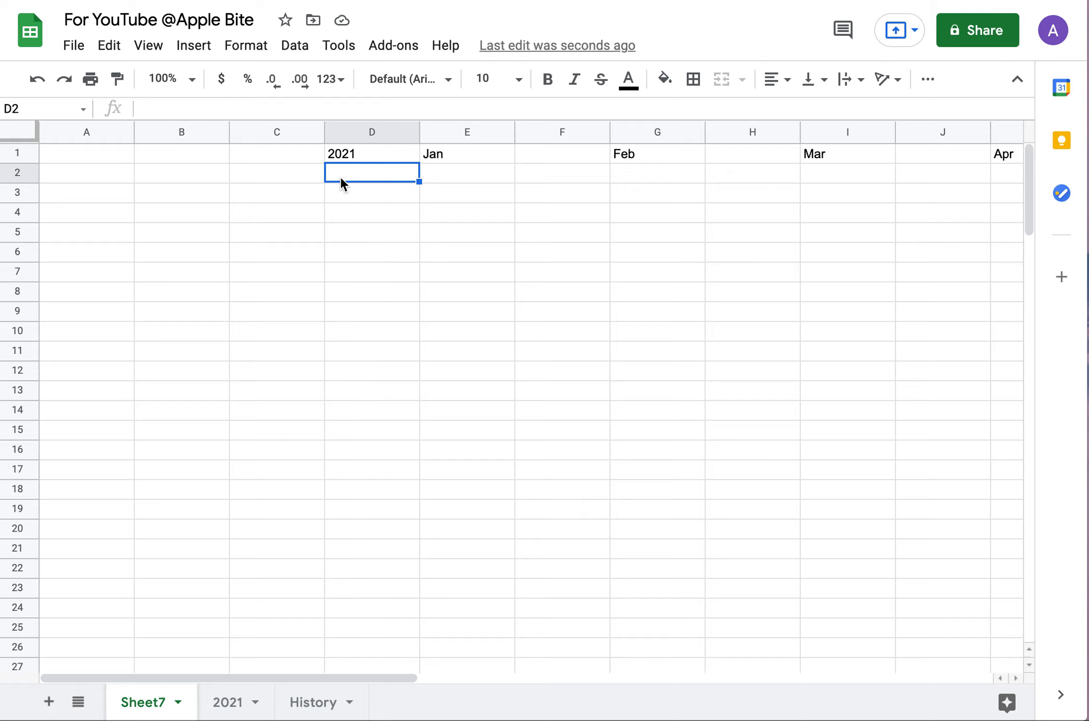
right_click(340, 180)
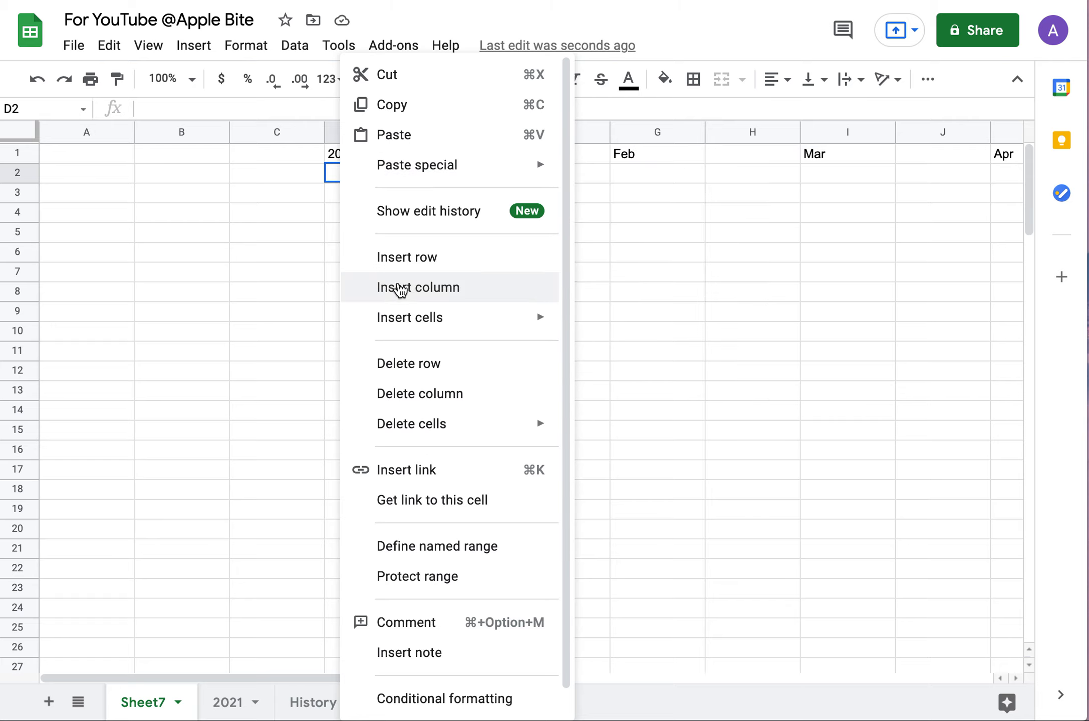
mouse_move(408, 173)
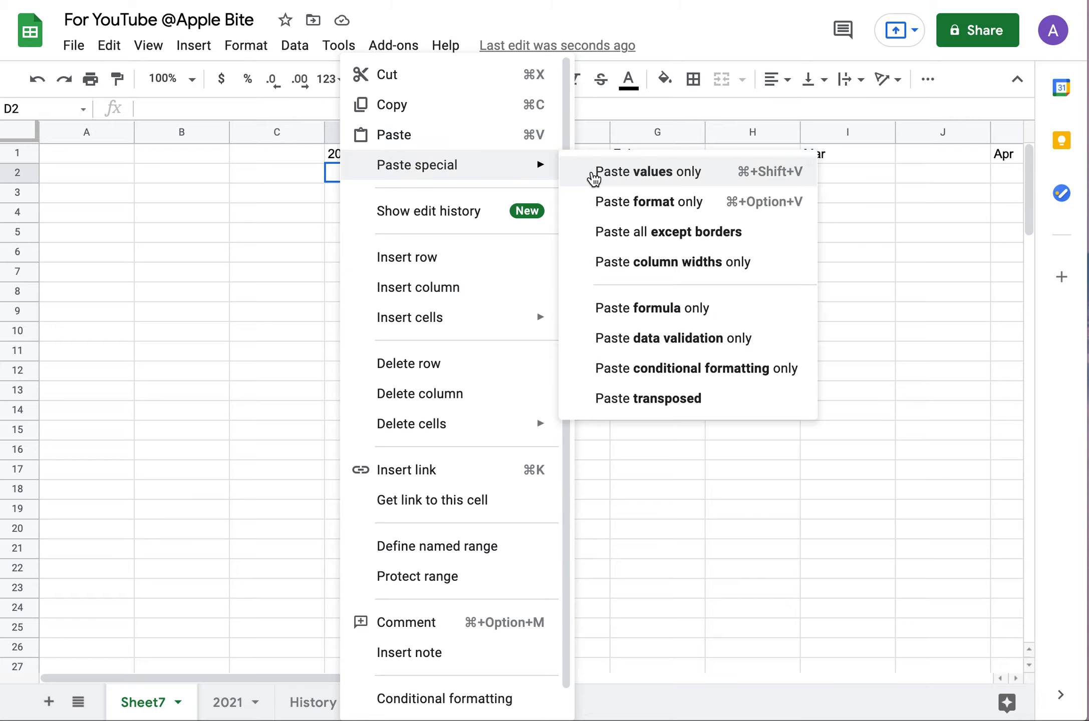
click(607, 175)
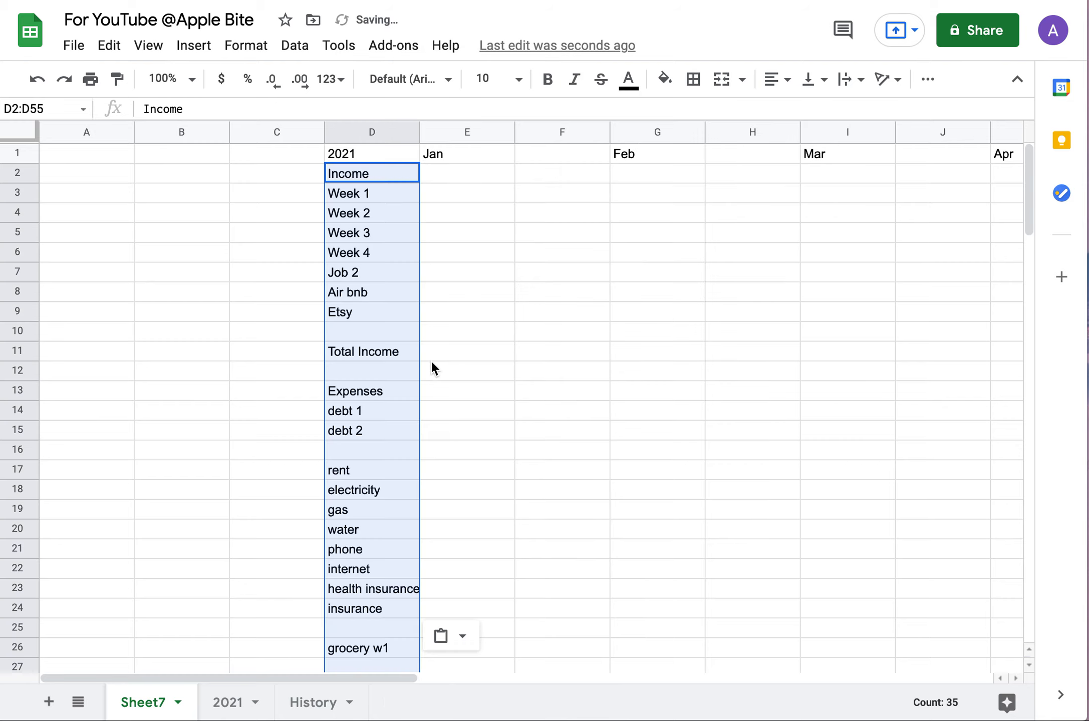
click(351, 379)
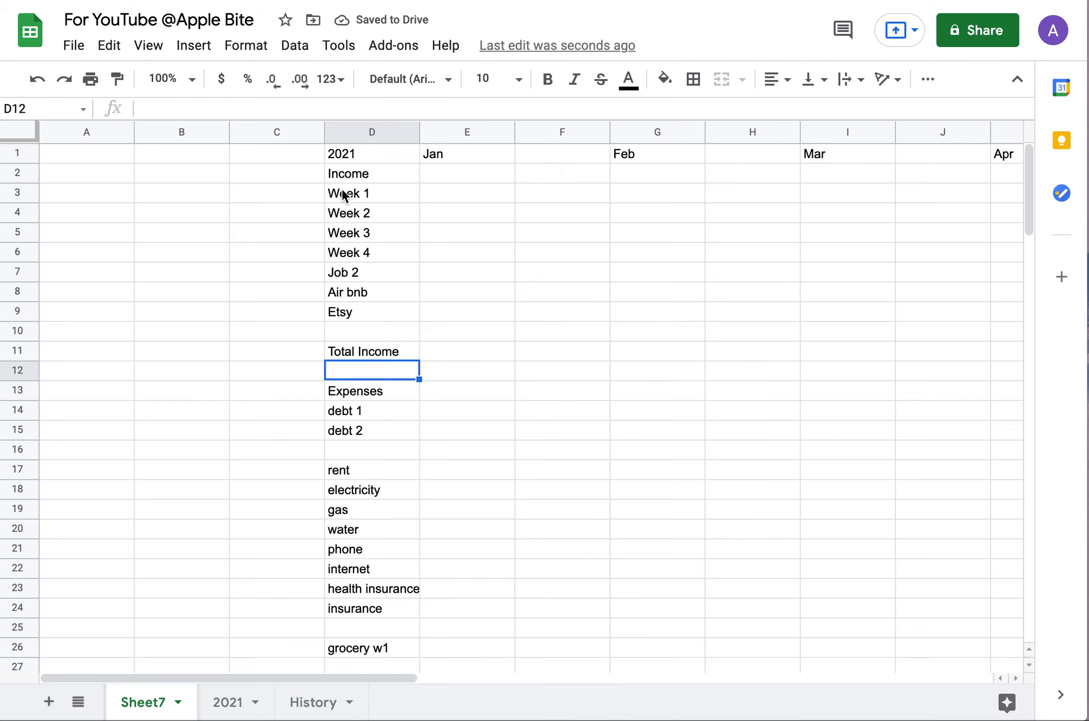
click(346, 176)
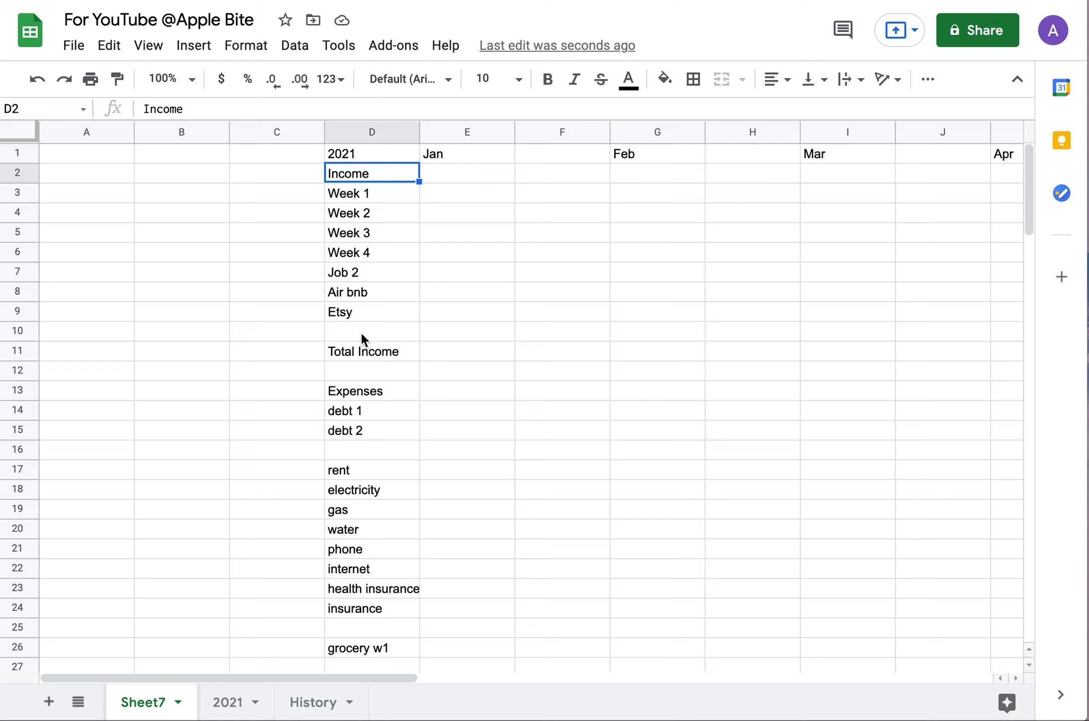
scroll(350, 354, down, 4)
click(342, 314)
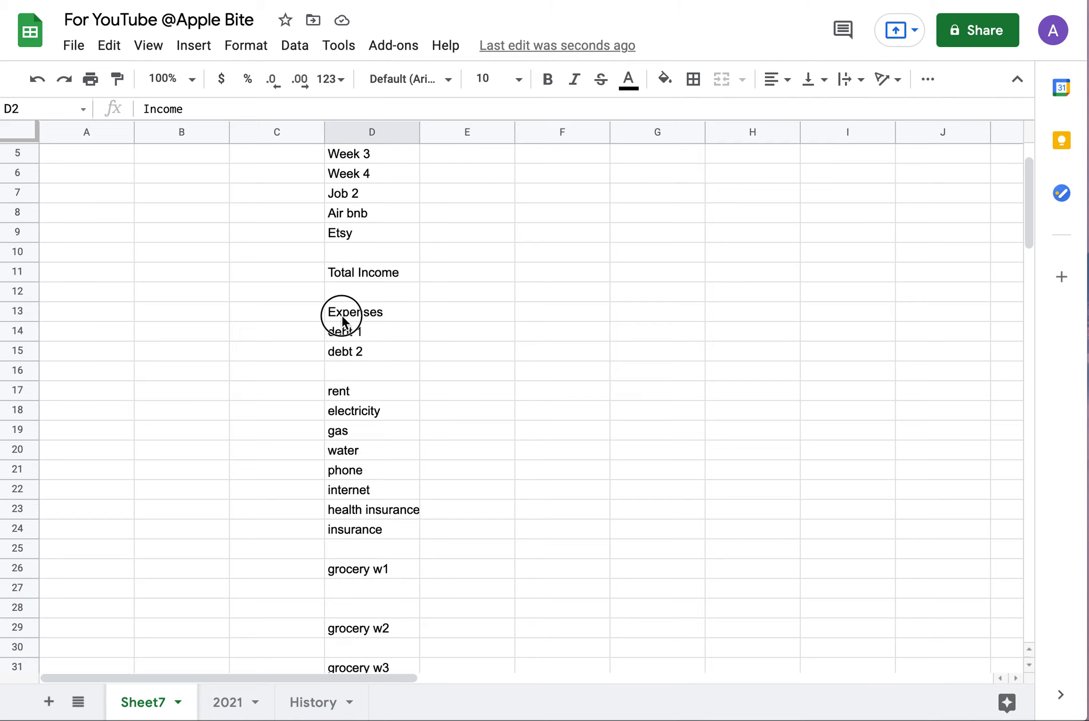
scroll(342, 314, up, 4)
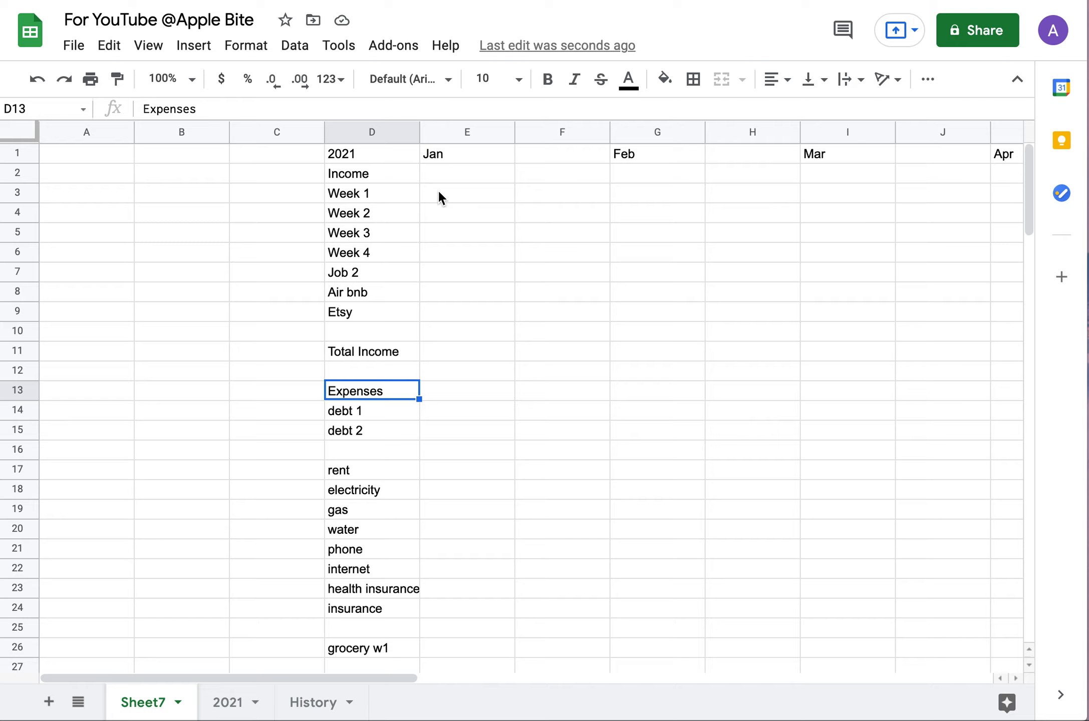
Record the January Week 1 income as $2,000 in F3 with the label A in E3.
click(452, 195)
click(524, 196)
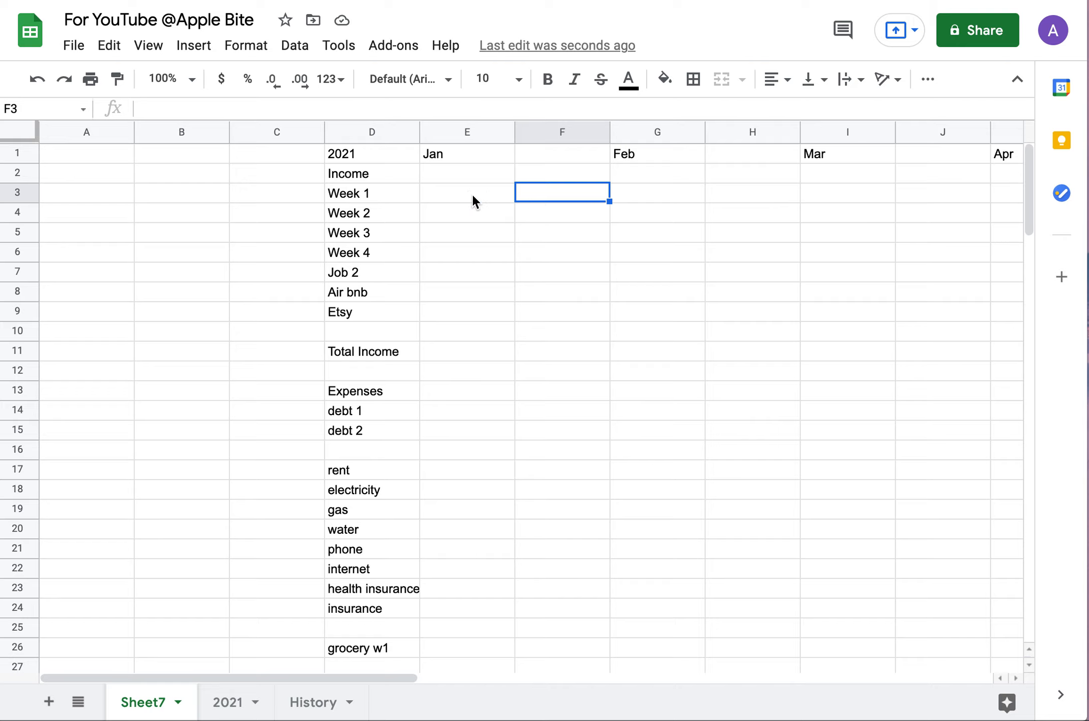
text($)
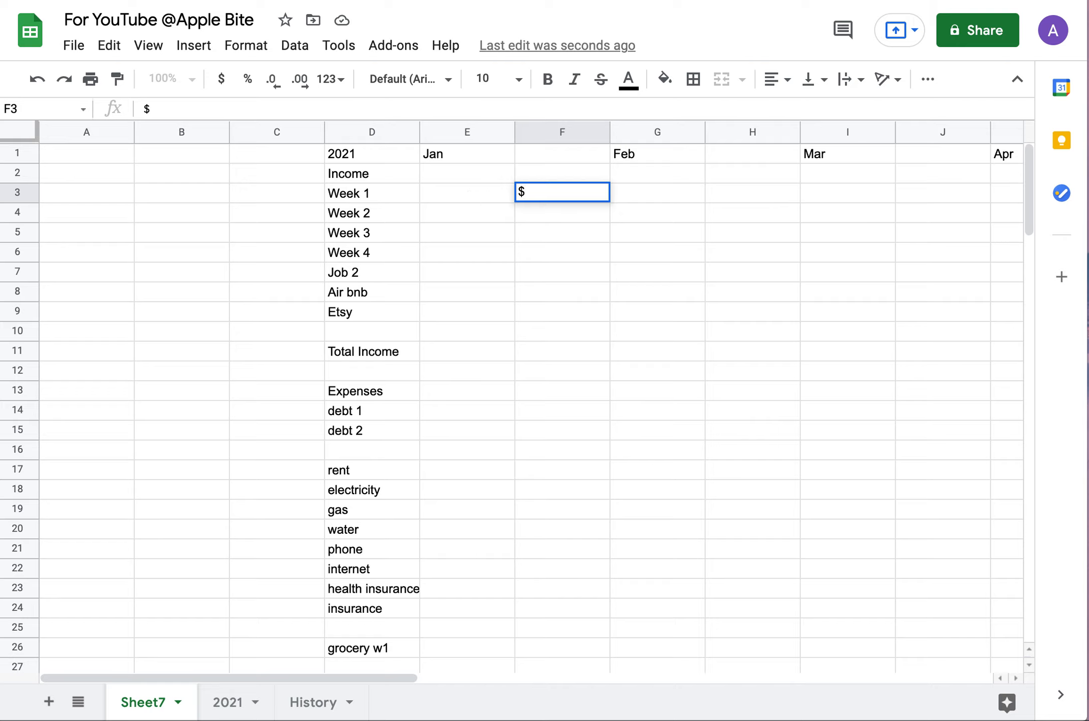
text(2,0000)
key(Return)
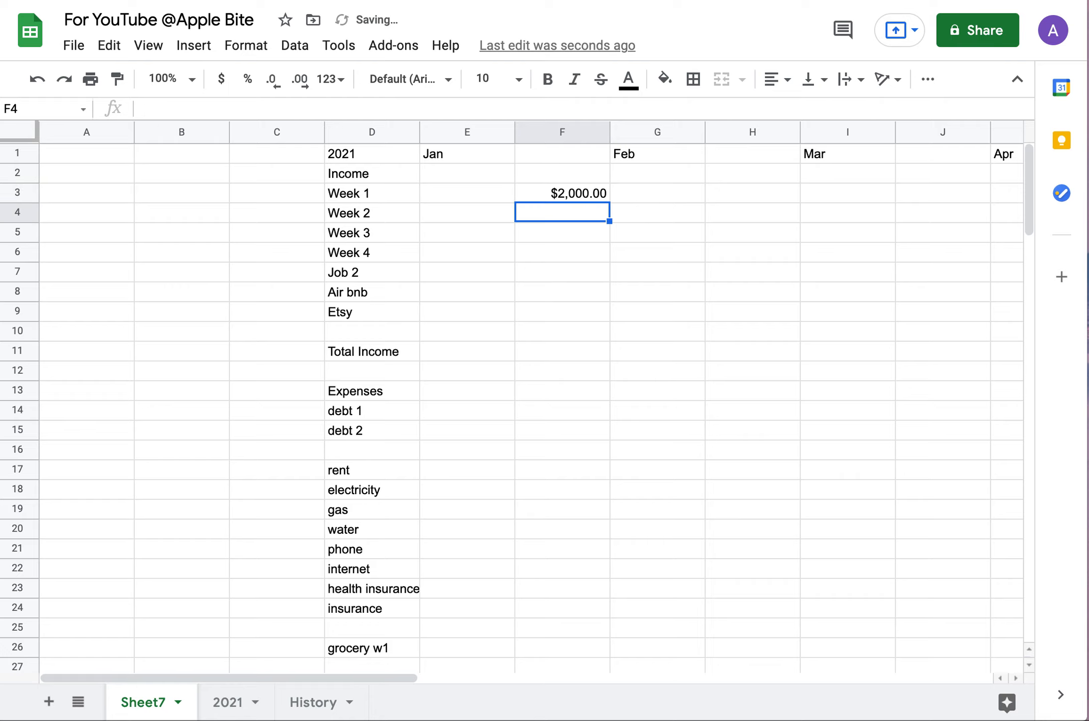
click(450, 191)
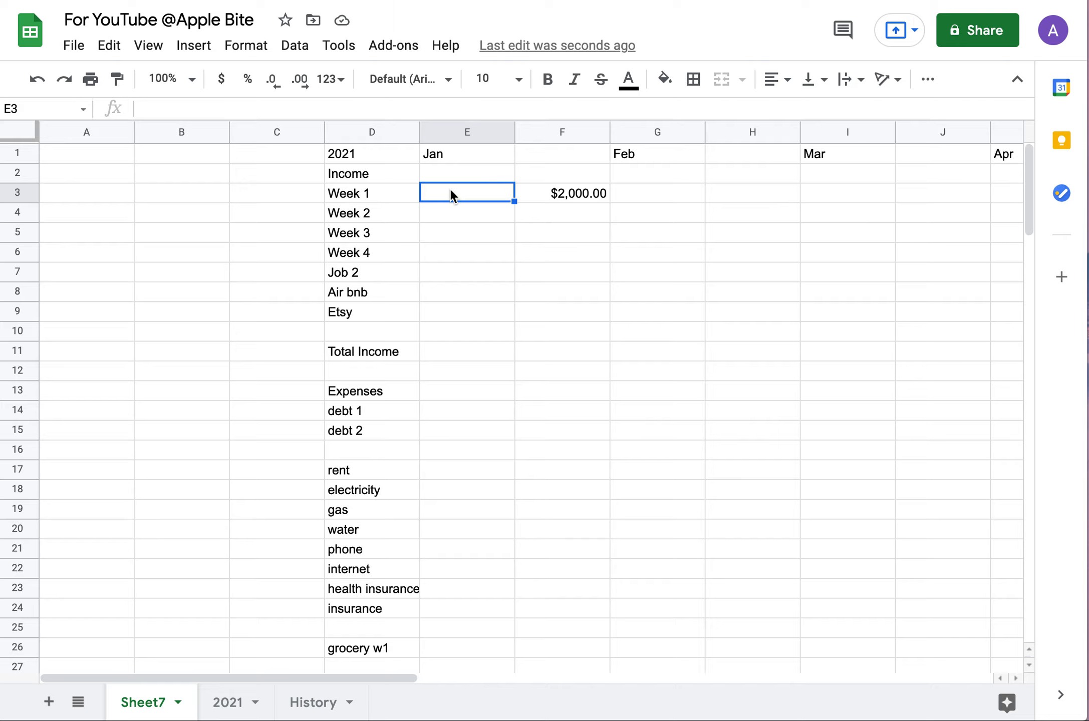
text(A)
click(450, 216)
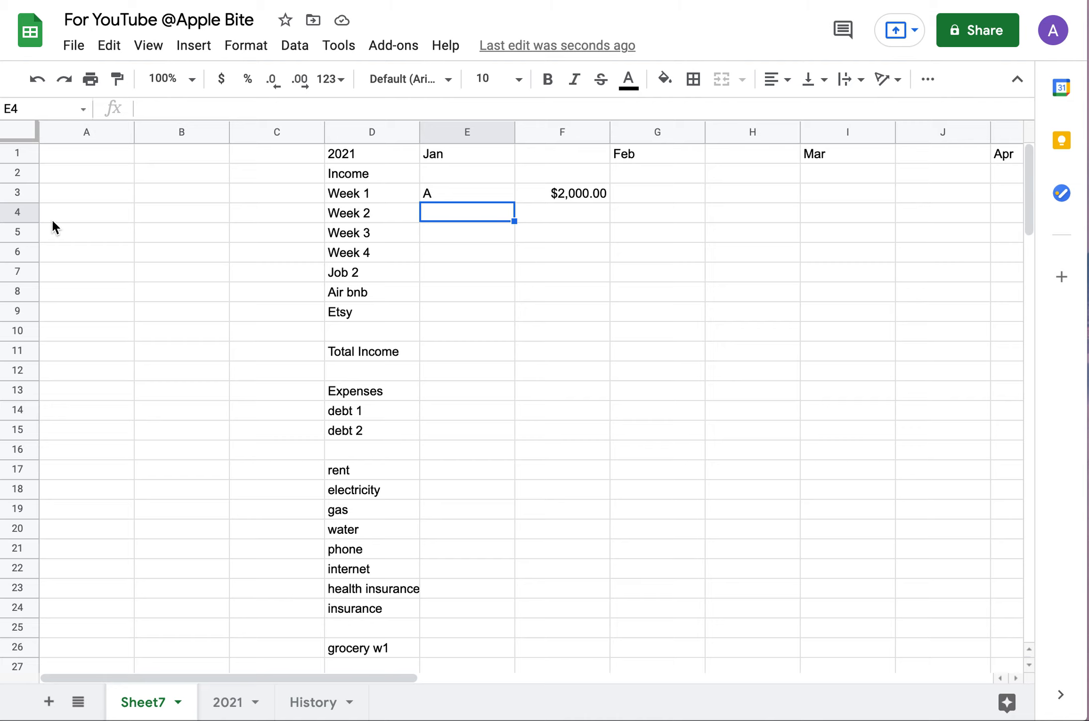
Insert a row below Week 1 and fill it with Wk 1 in E4 and $2000 in F4.
right_click(15, 198)
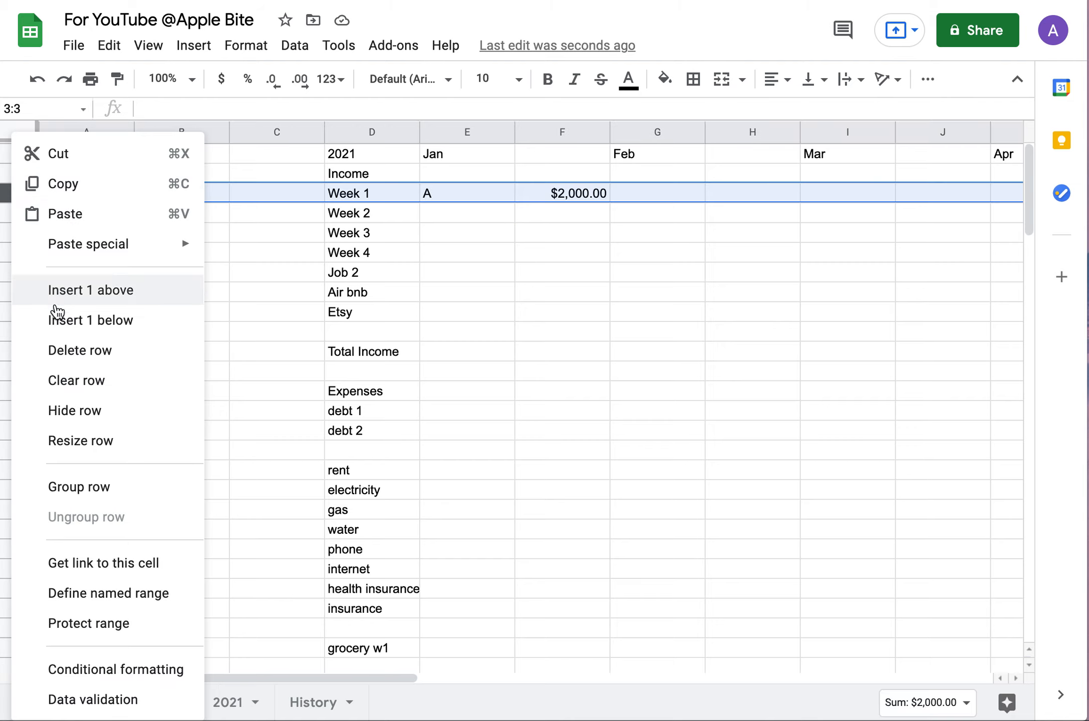
click(55, 319)
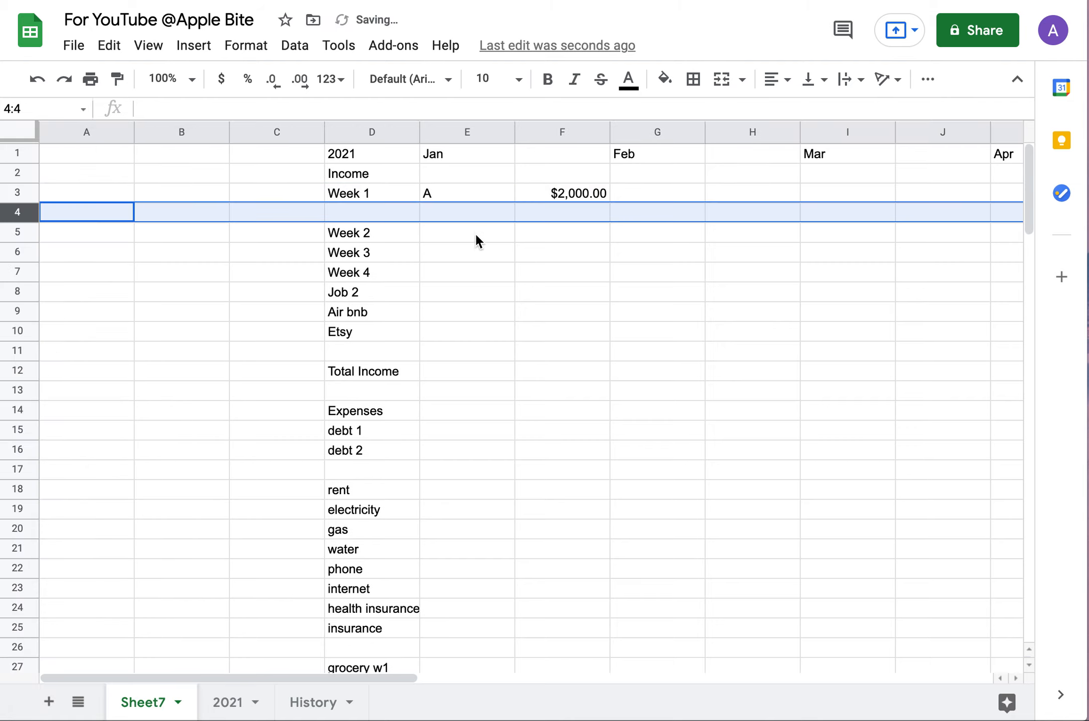
click(443, 213)
text(W)
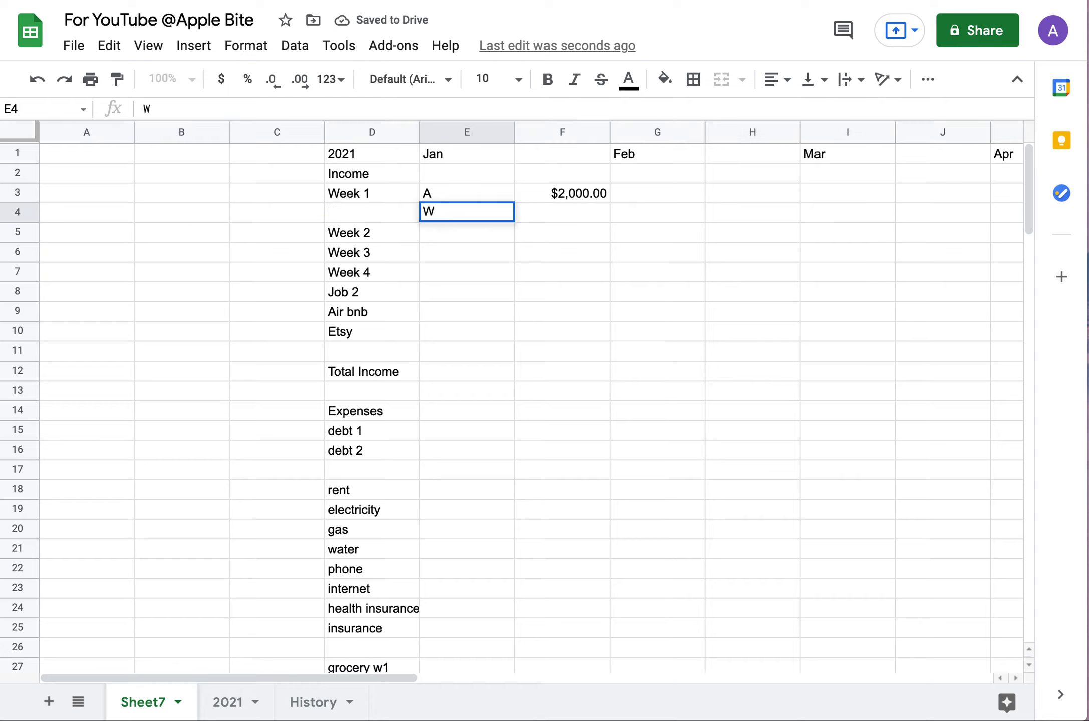
text(k 1)
click(587, 219)
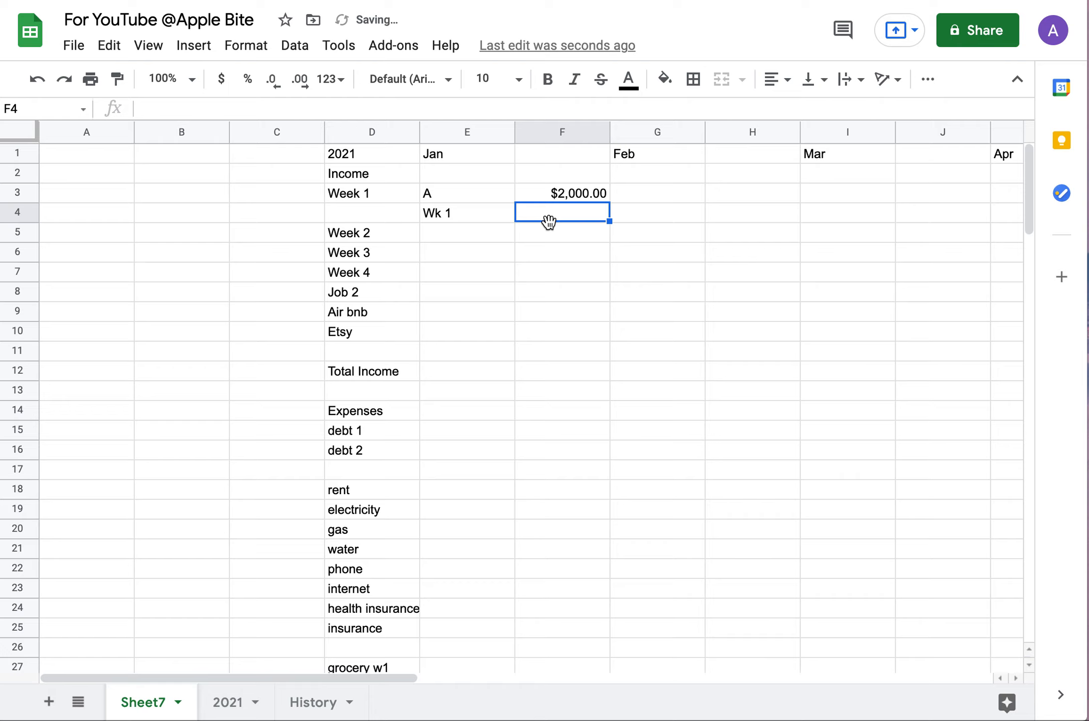
text($2000)
click(520, 231)
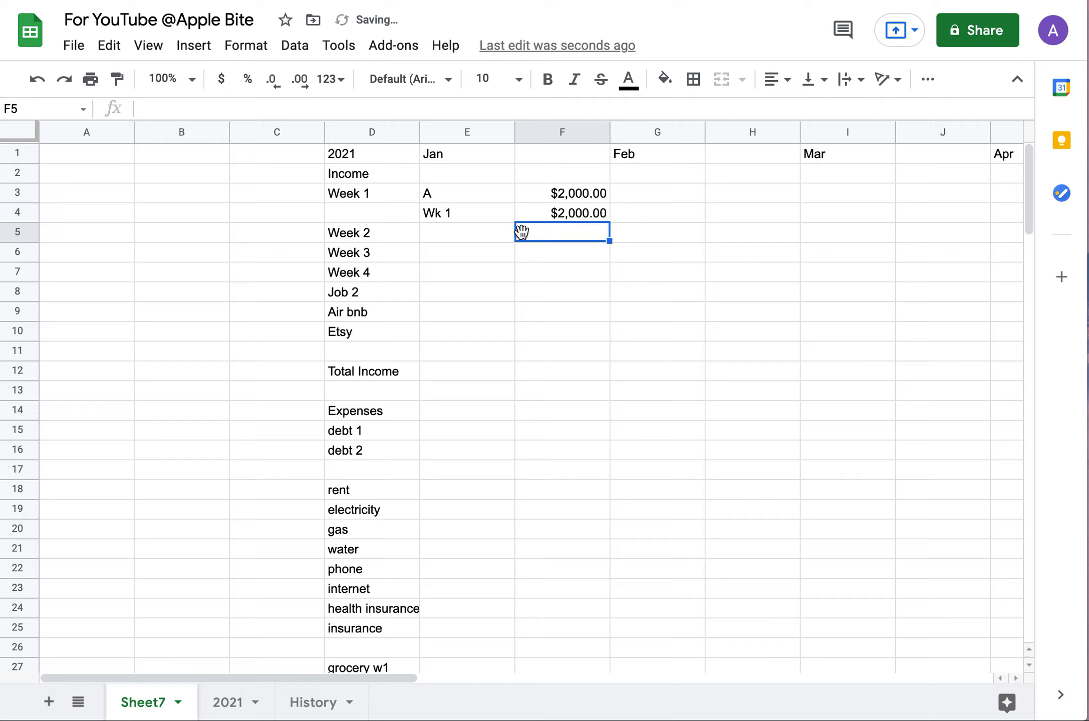
Label the inserted row below Week 1 as Company in D4.
click(344, 215)
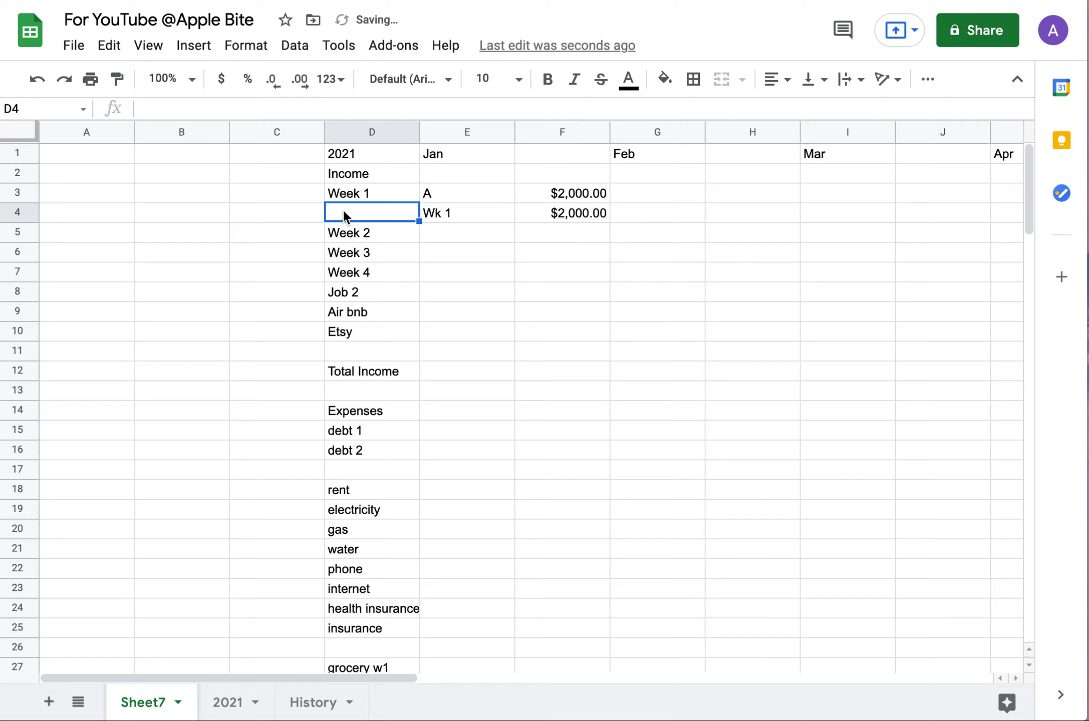
text(B)
key(BackSpace)
text(Company)
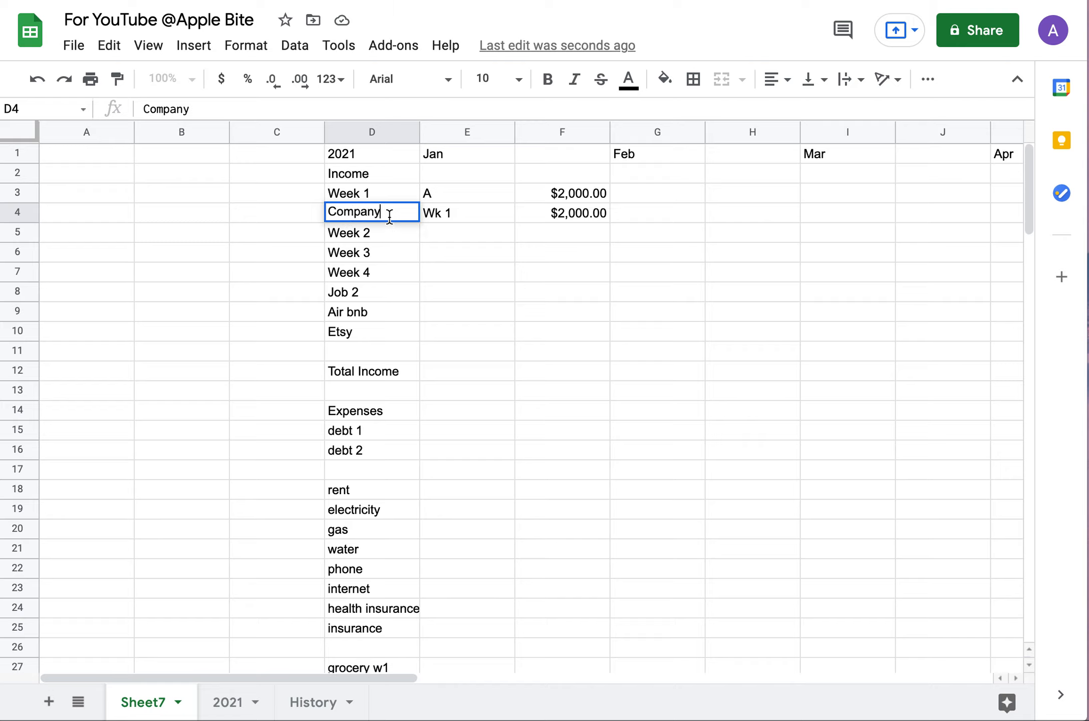
click(442, 238)
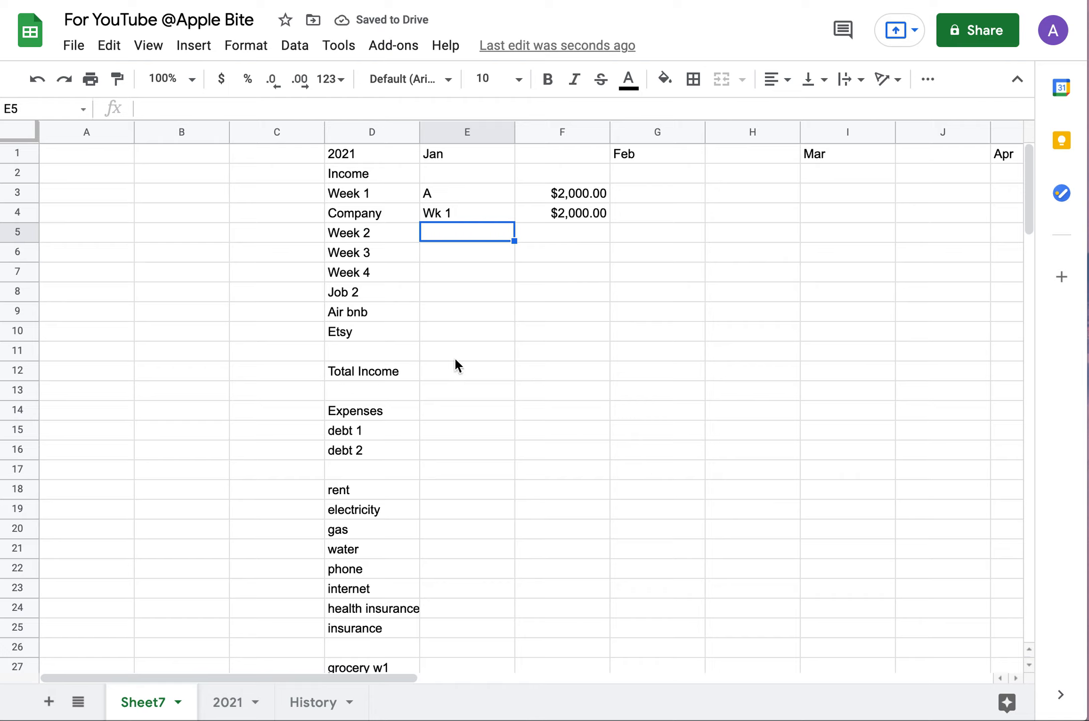
Total the January income in F12 with a SUM formula over F2:F11.
click(560, 378)
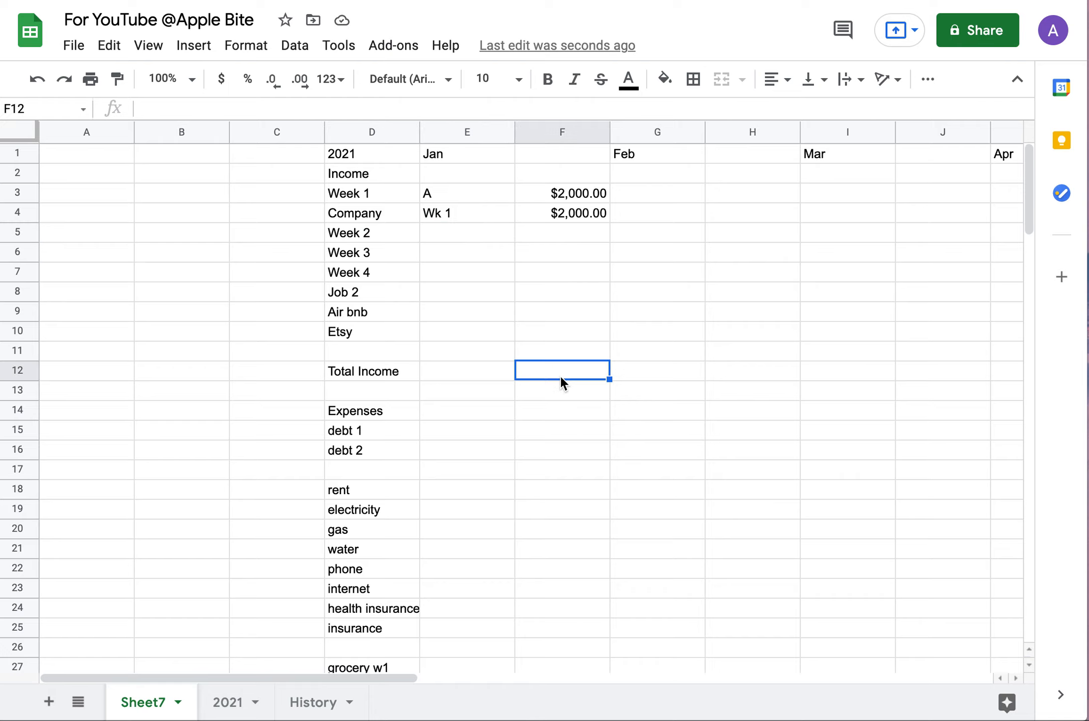
click(303, 108)
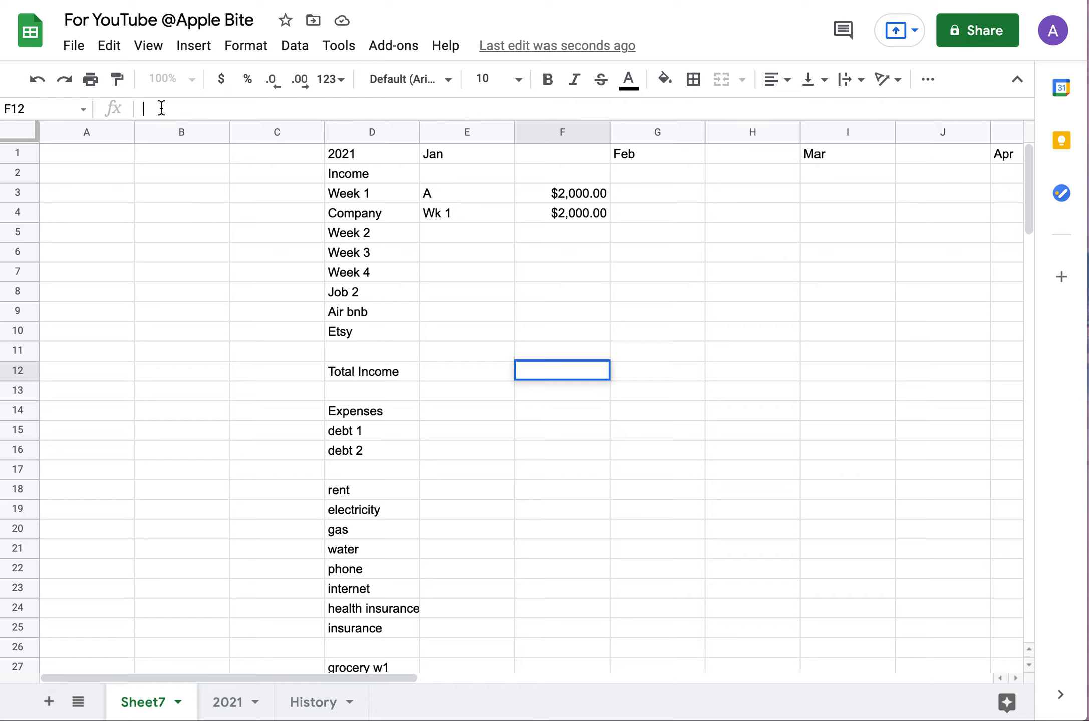
text(=)
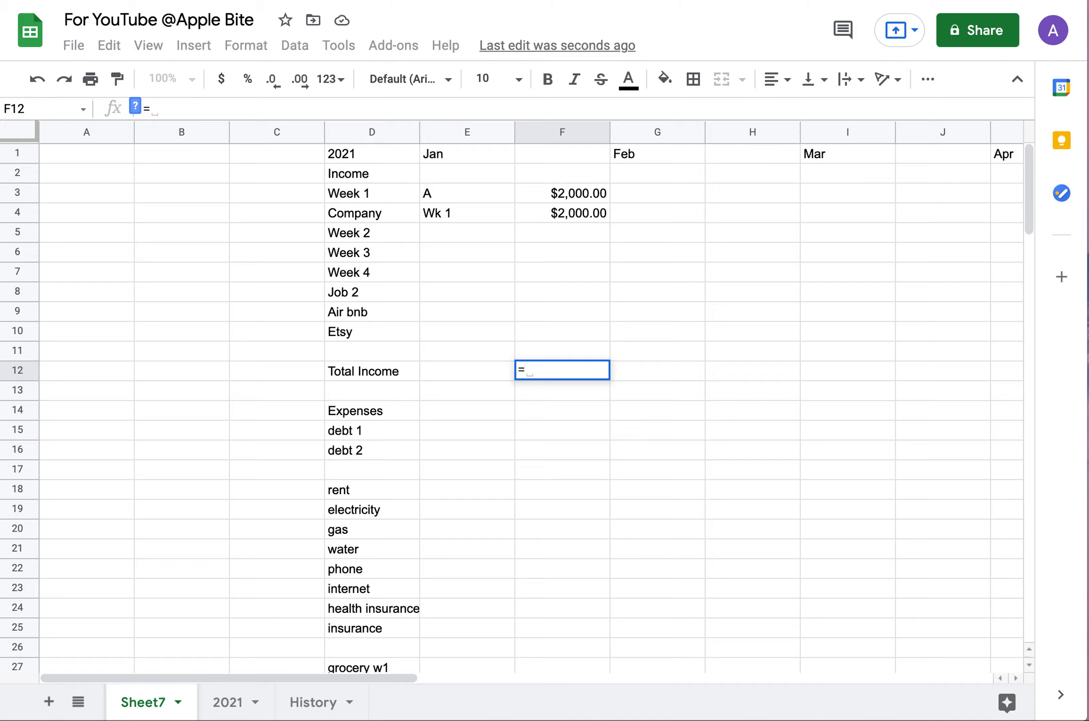
text(sum()
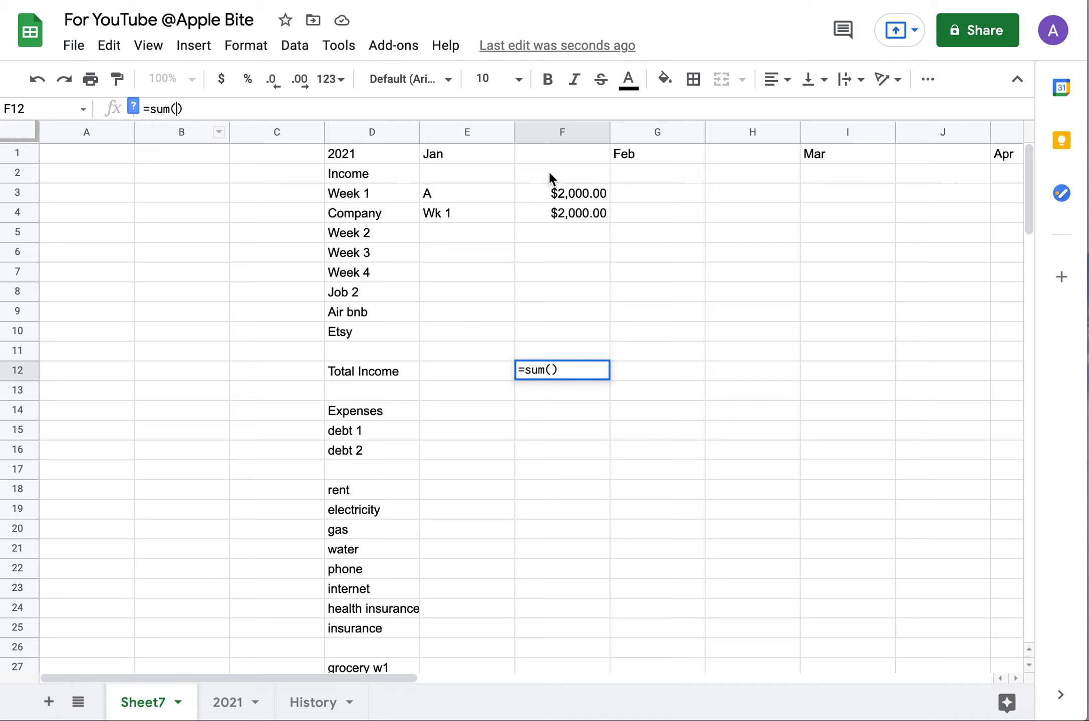
drag(549, 173, 546, 346)
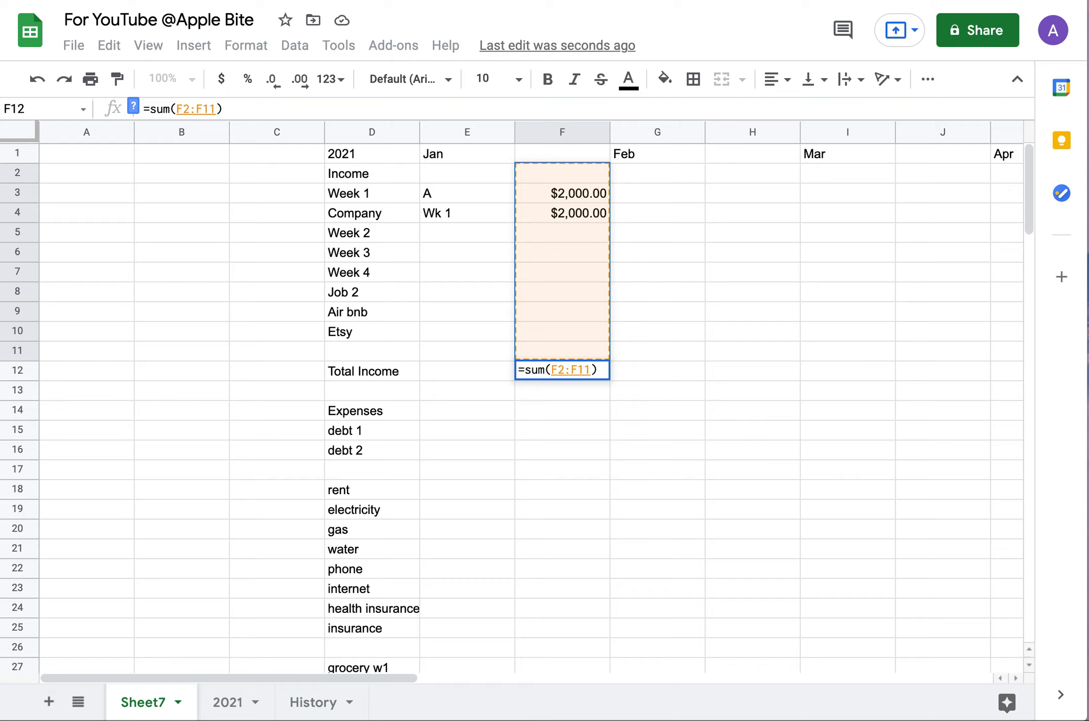
key(Return)
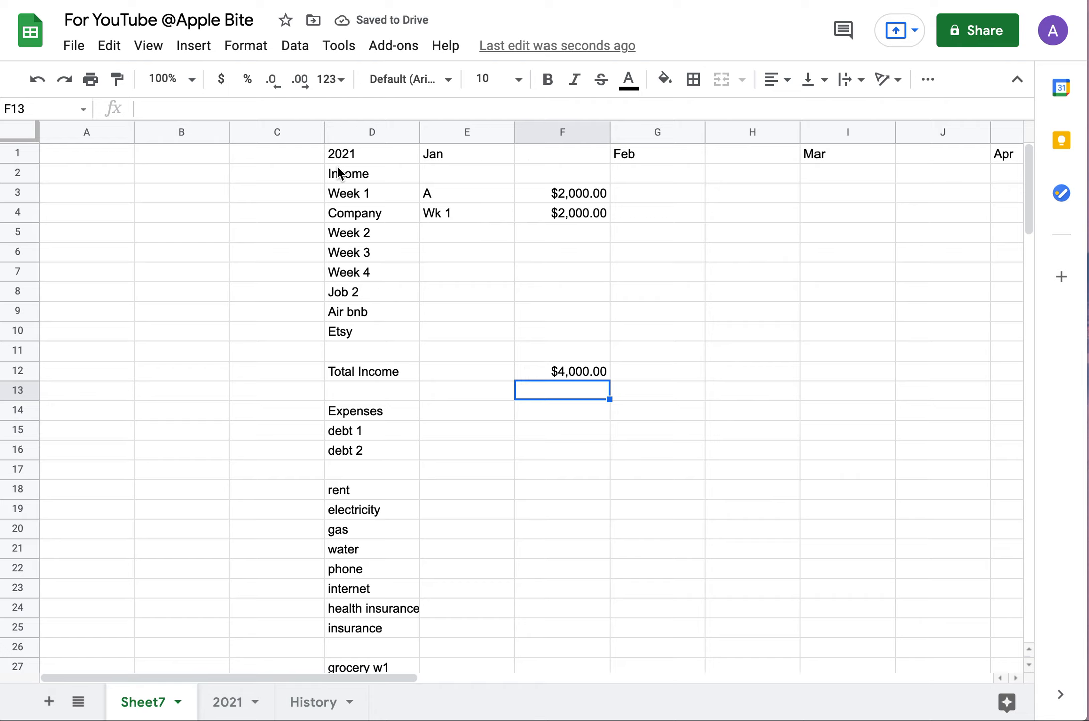
Insert a row above Week 1 and enter 450 in its January amount cell, F3.
right_click(16, 194)
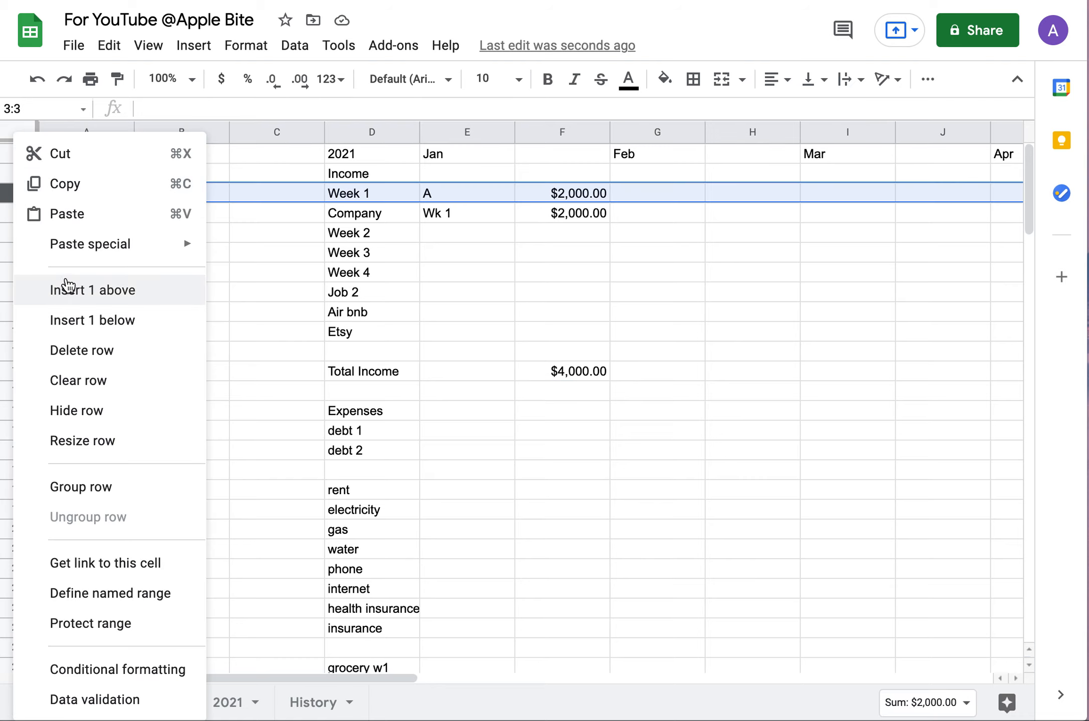
click(65, 298)
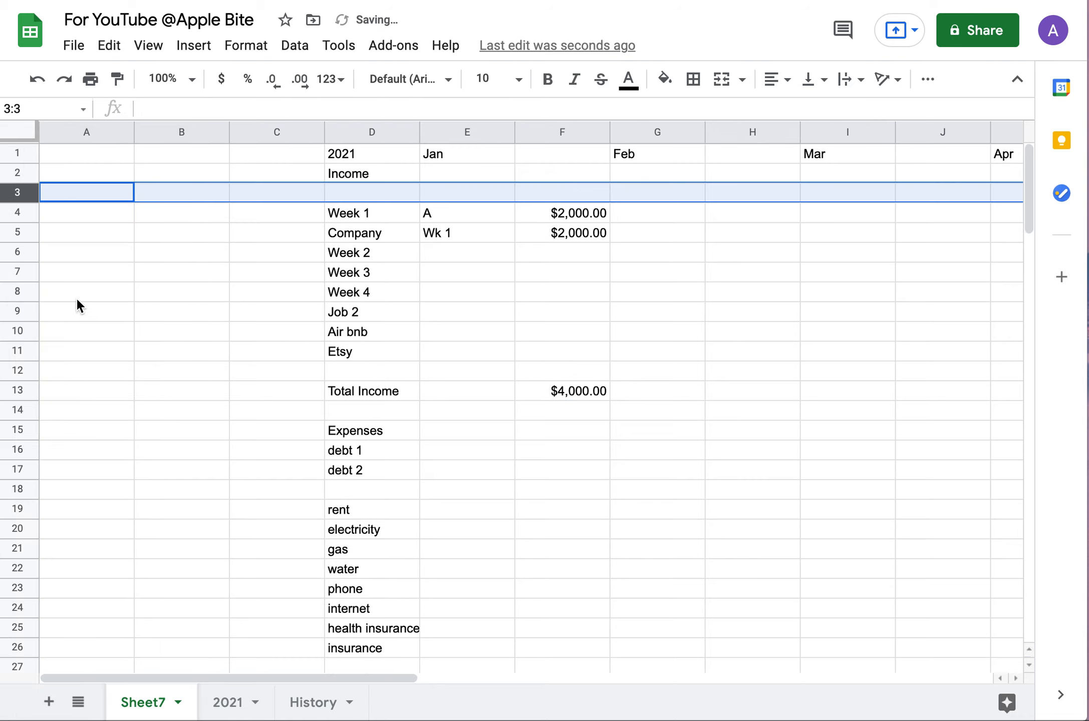
click(577, 195)
text(45)
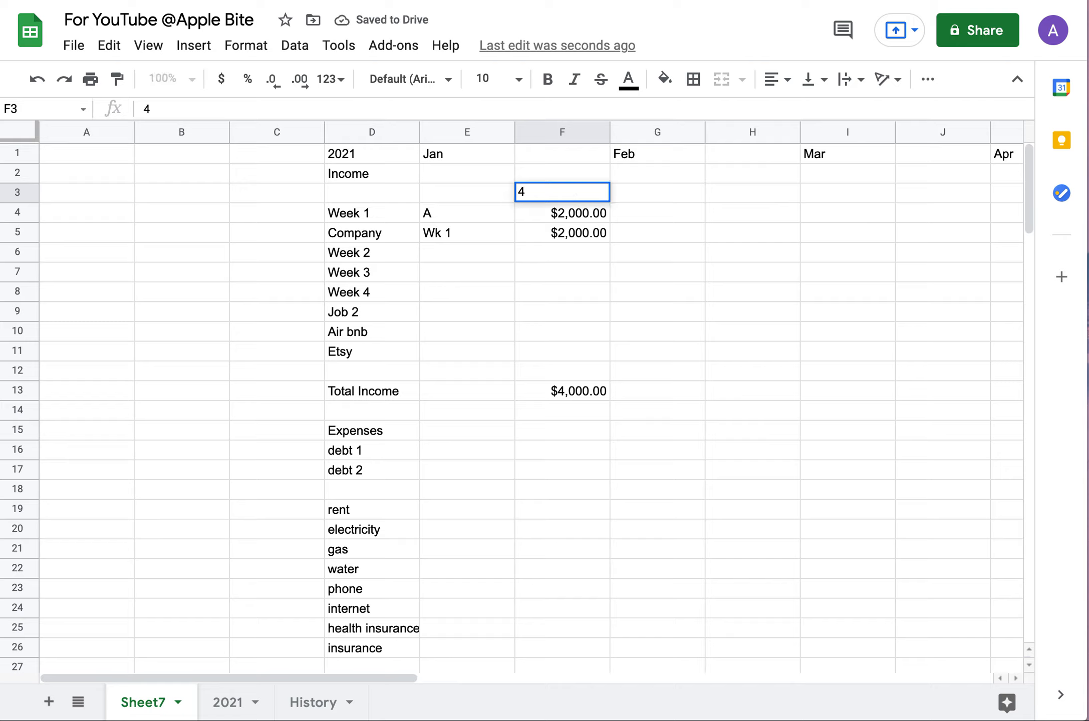
key(BackSpace)
key(BackSpace)
text(450)
key(Return)
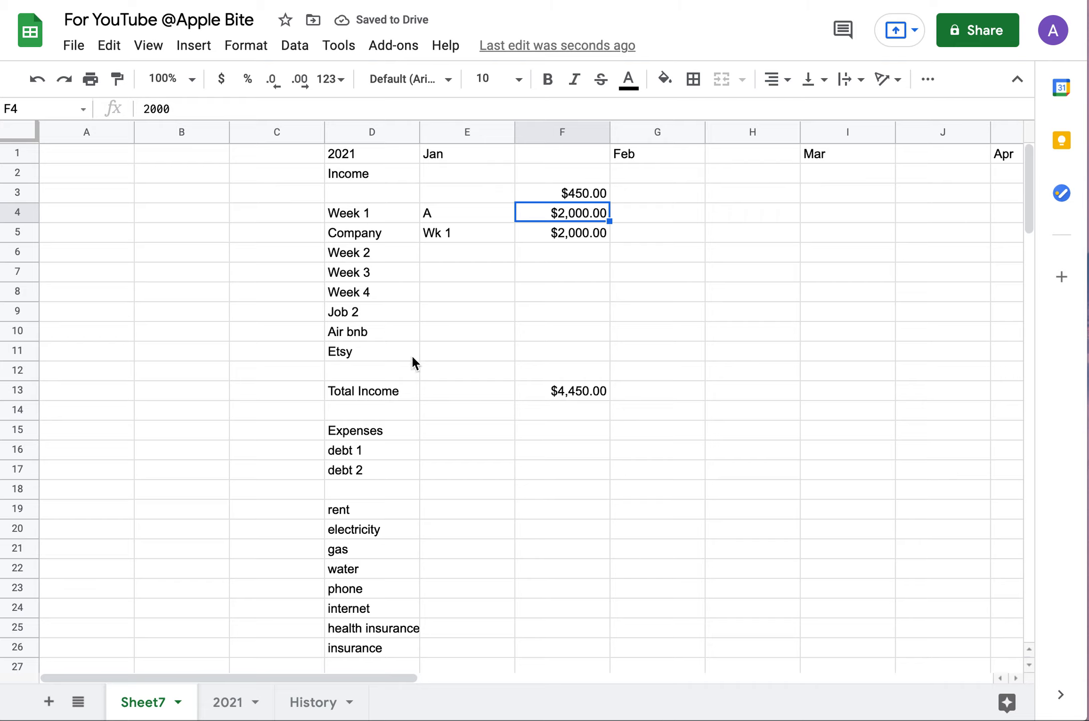
Review the expense categories in column D from the debts to Total Expenses, including the blank rows between the weekly grocery entries.
scroll(289, 402, down, 1)
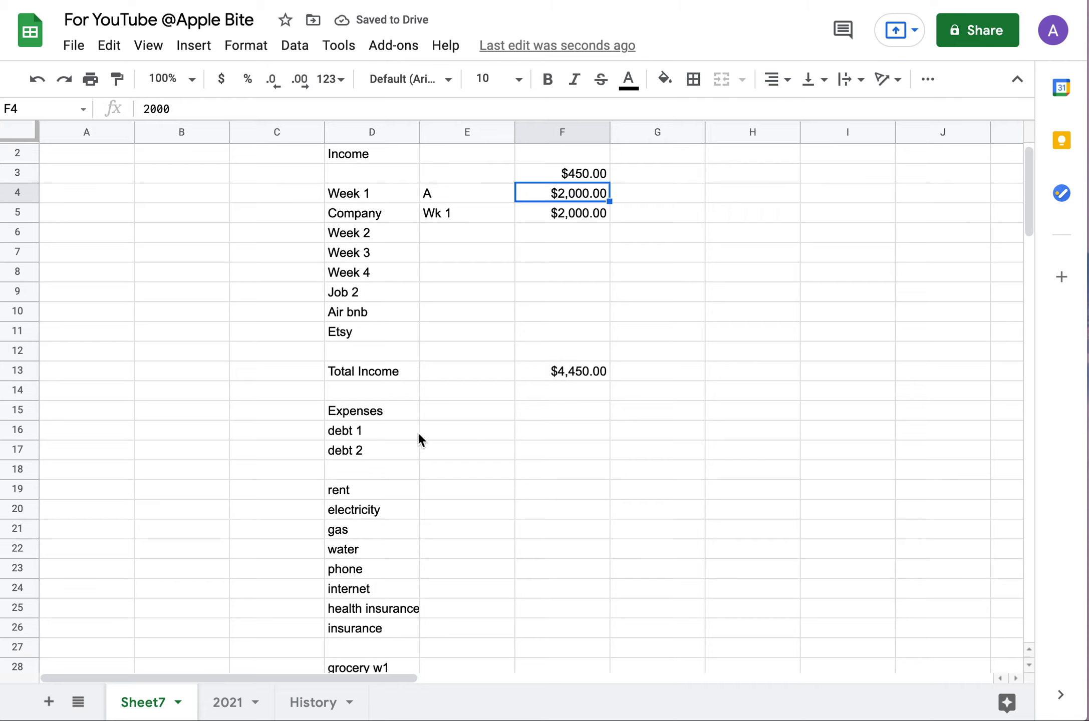
scroll(416, 441, down, 3)
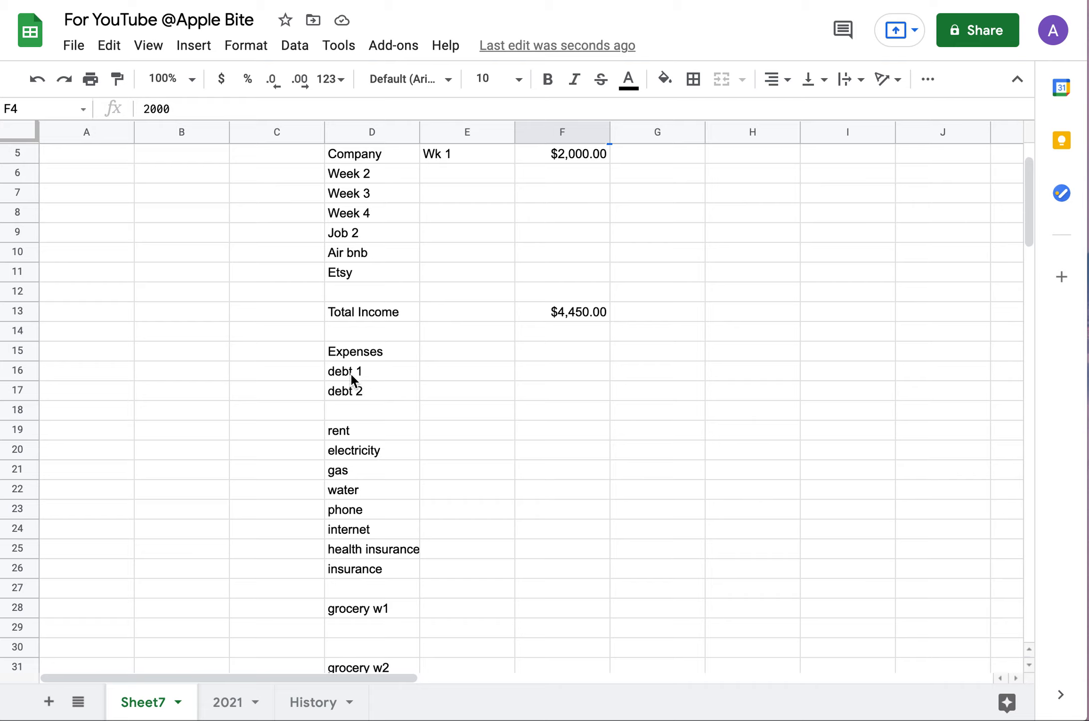
scroll(359, 439, down, 3)
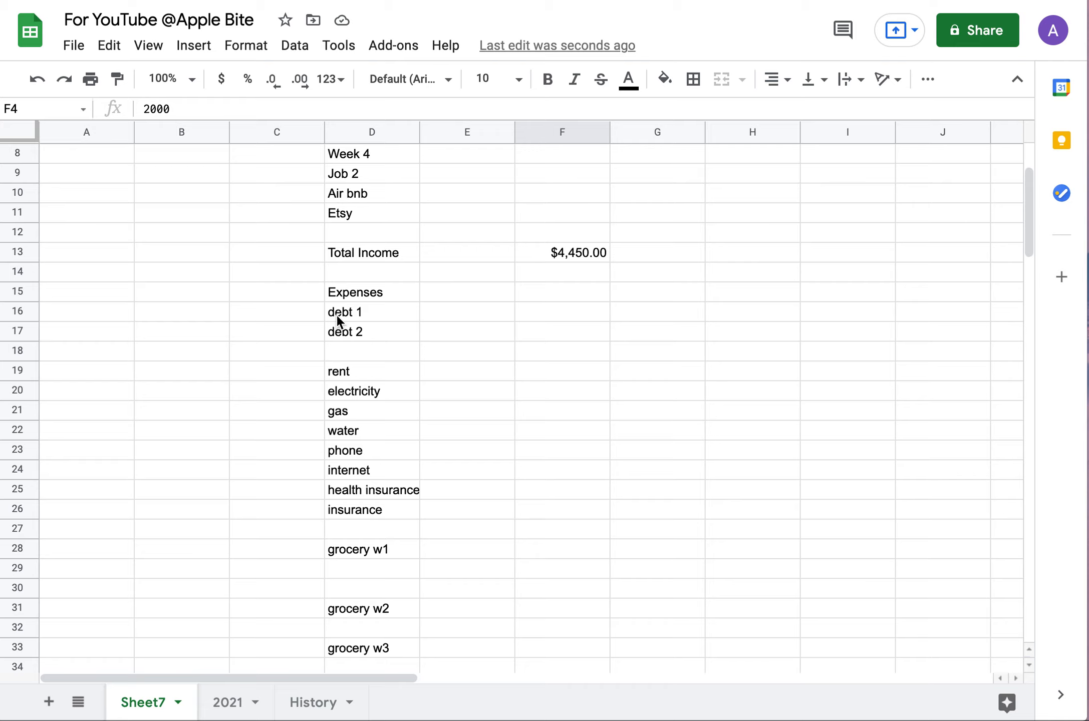
scroll(357, 449, down, 2)
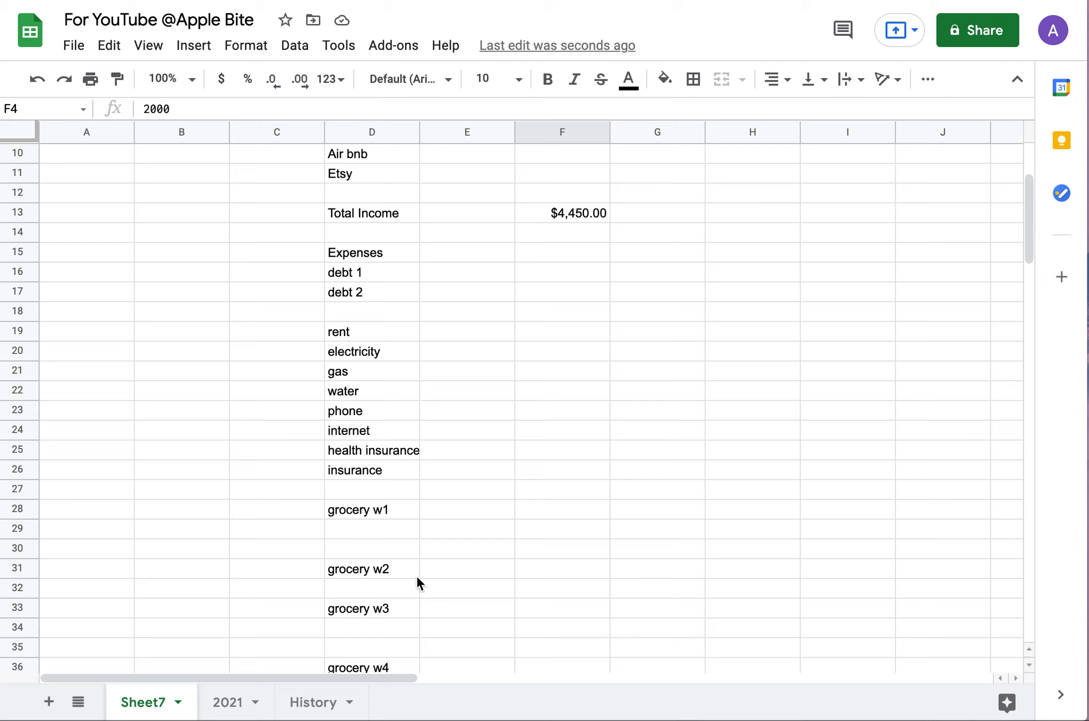
scroll(417, 582, down, 3)
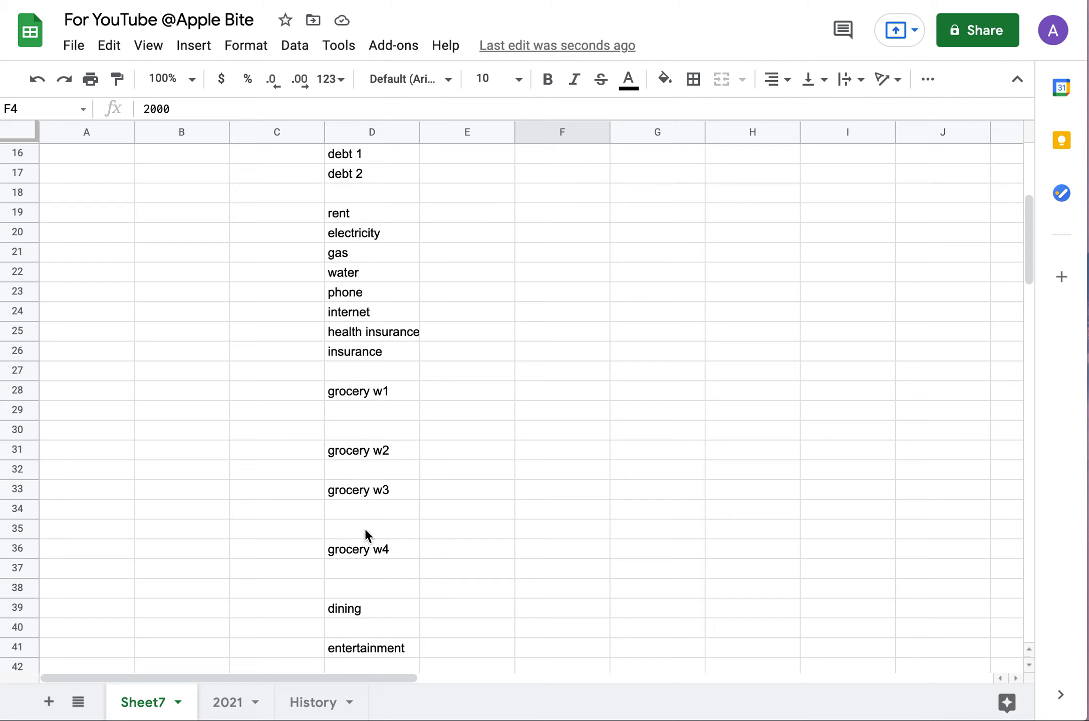
scroll(365, 541, down, 1)
scroll(359, 566, down, 2)
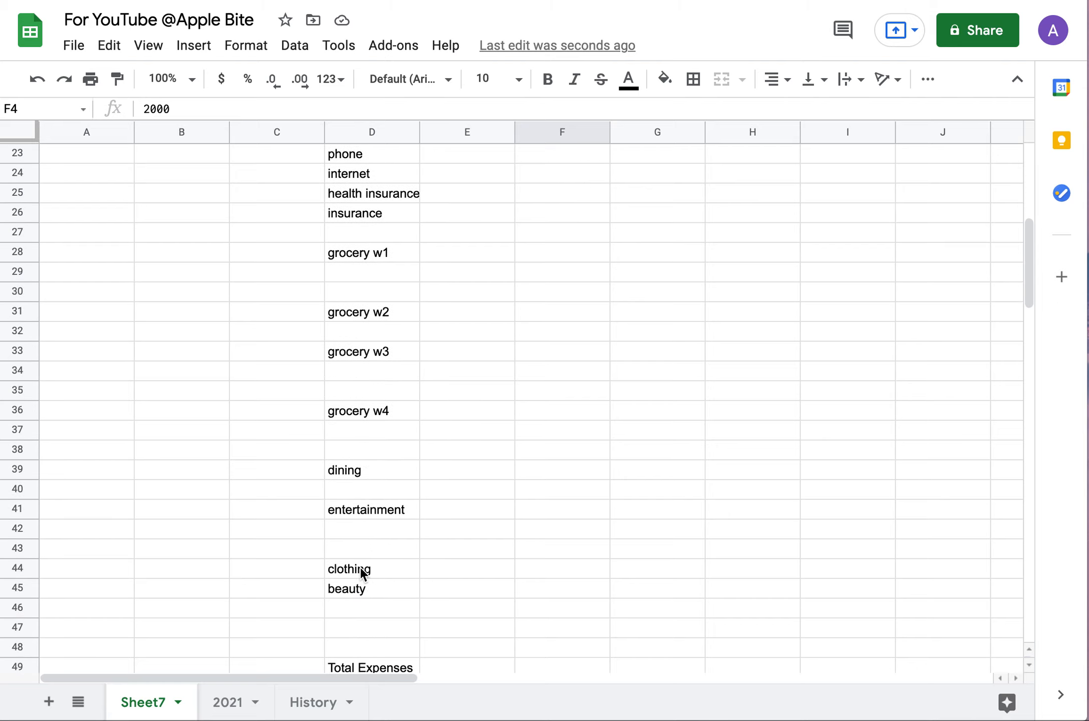
scroll(360, 565, up, 1)
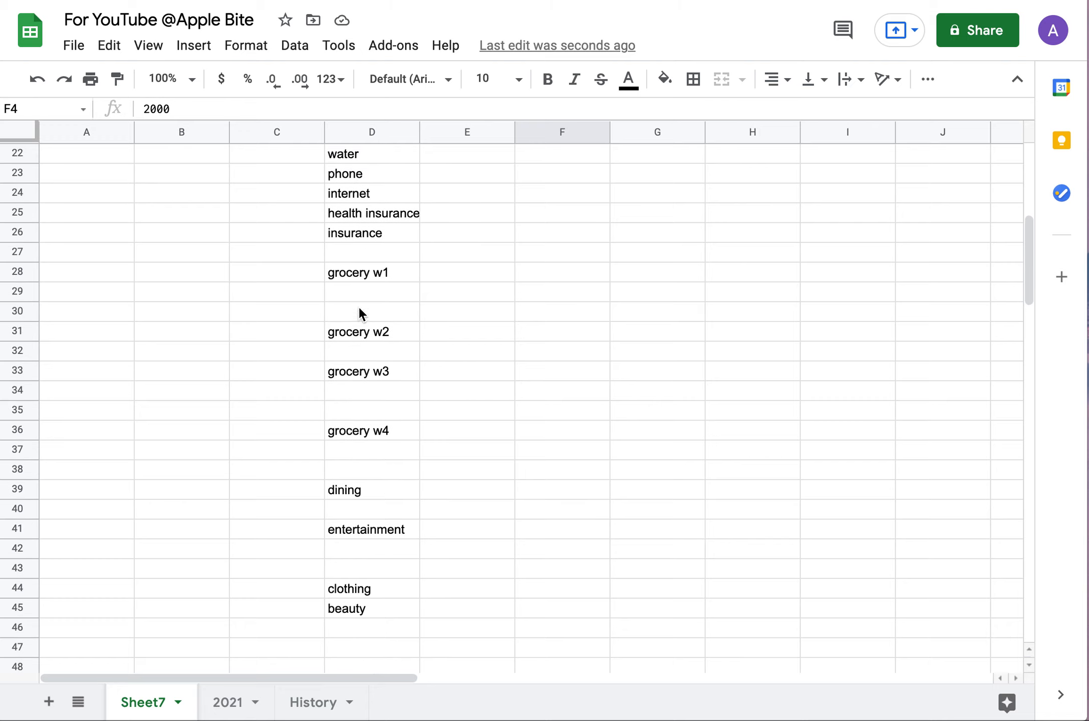
scroll(357, 308, up, 5)
scroll(359, 308, down, 2)
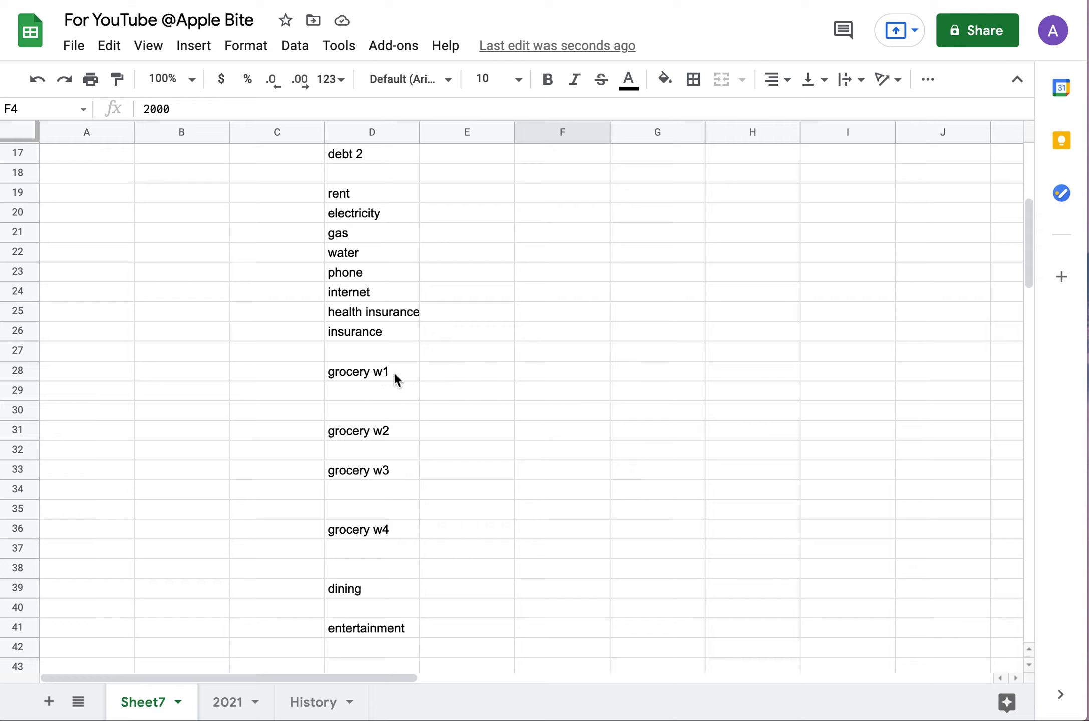
drag(394, 375, 391, 424)
click(384, 417)
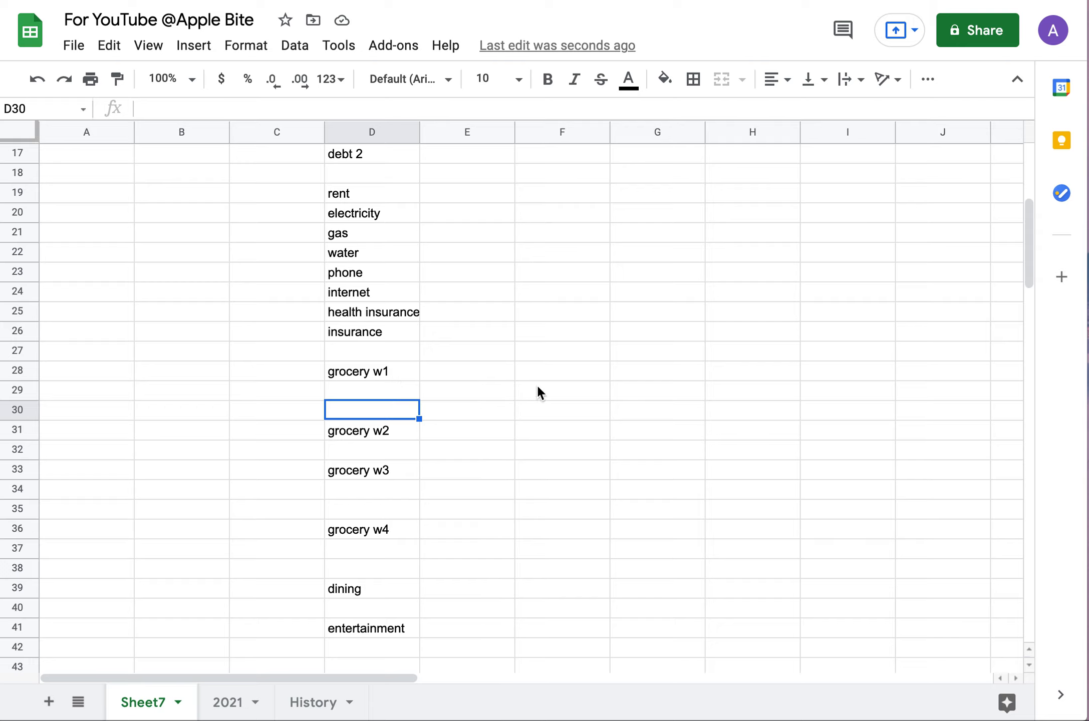
Record the first grocery w1 purchase in row 29: Trader Joe 2 in F29 and 40 in E29.
click(537, 399)
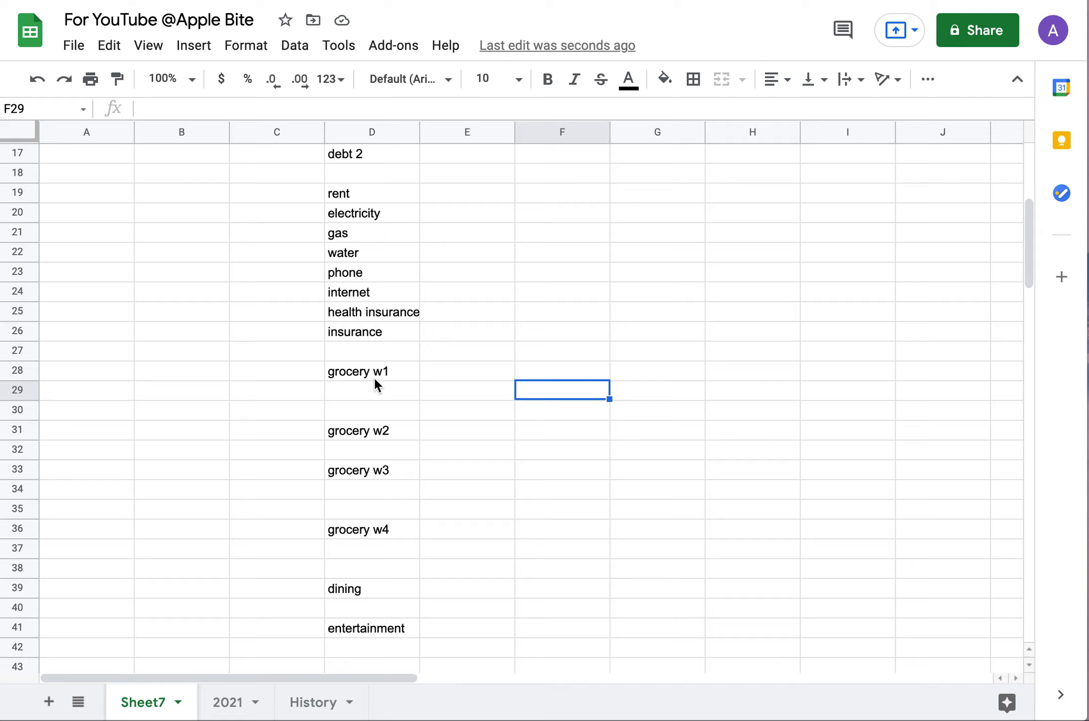
text(Trag)
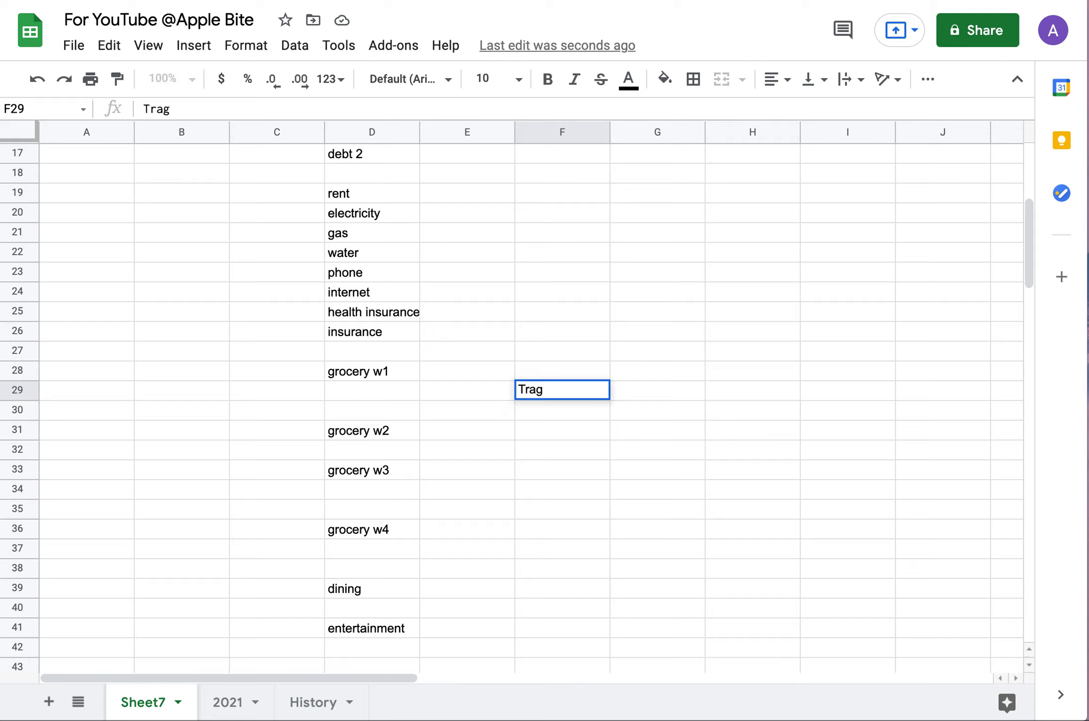
key(BackSpace)
text(der Joe )
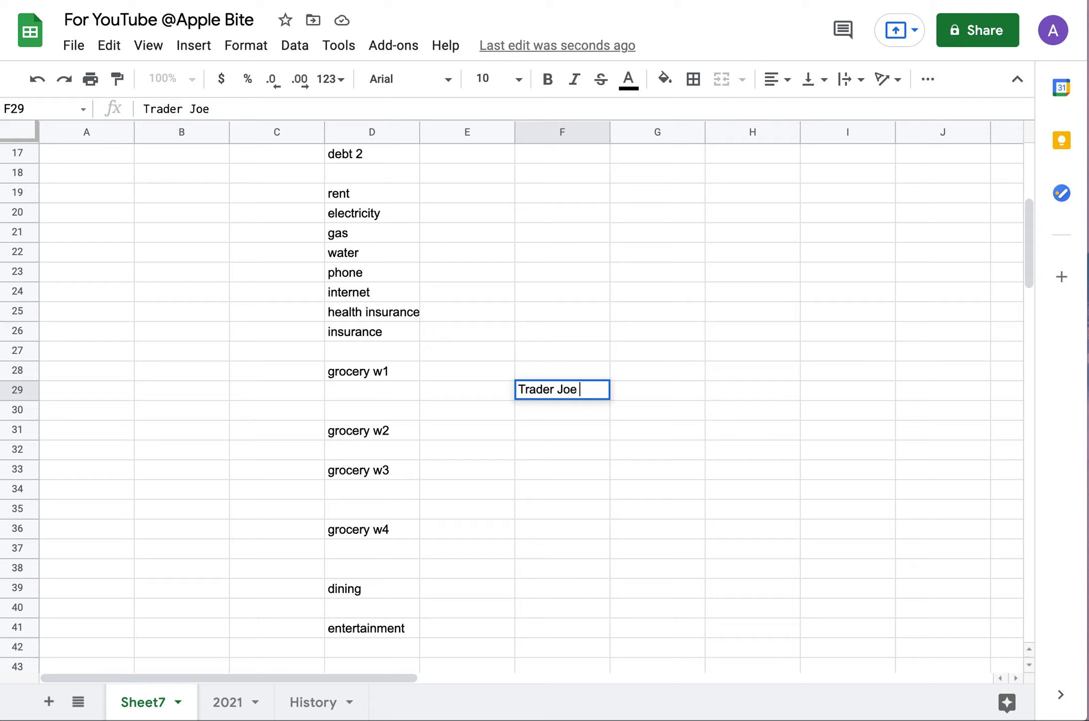
text(2)
click(470, 388)
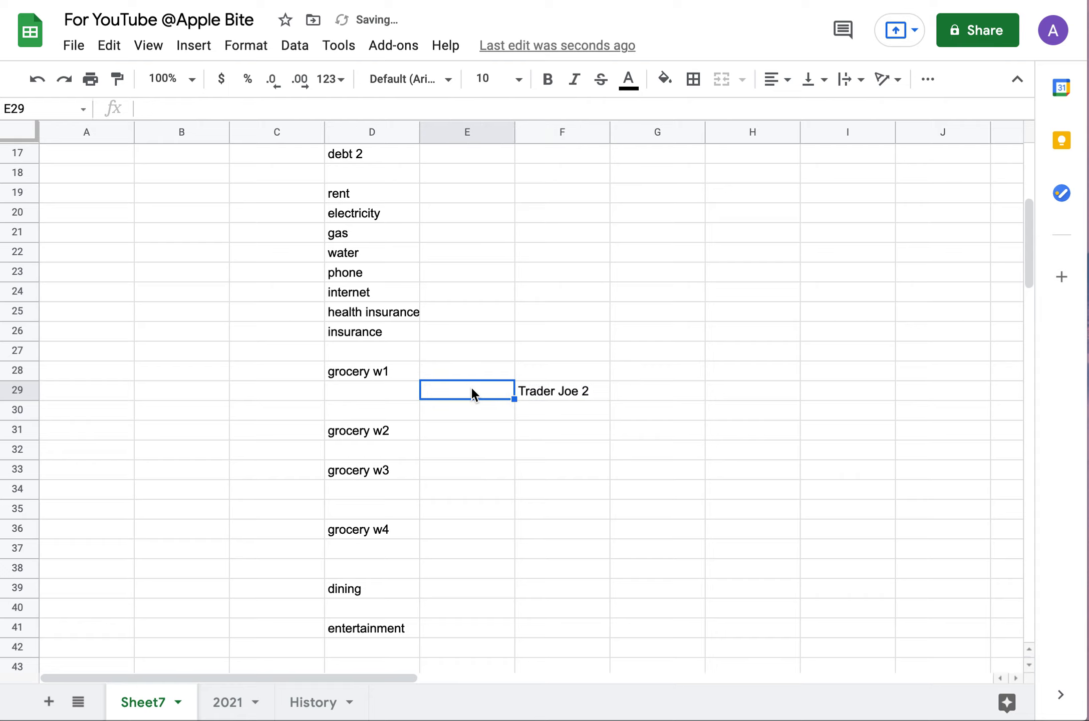
text(40)
Record the second grocery w1 purchase in row 30: Whole Food 6 in F30 and 85 in E30.
click(540, 409)
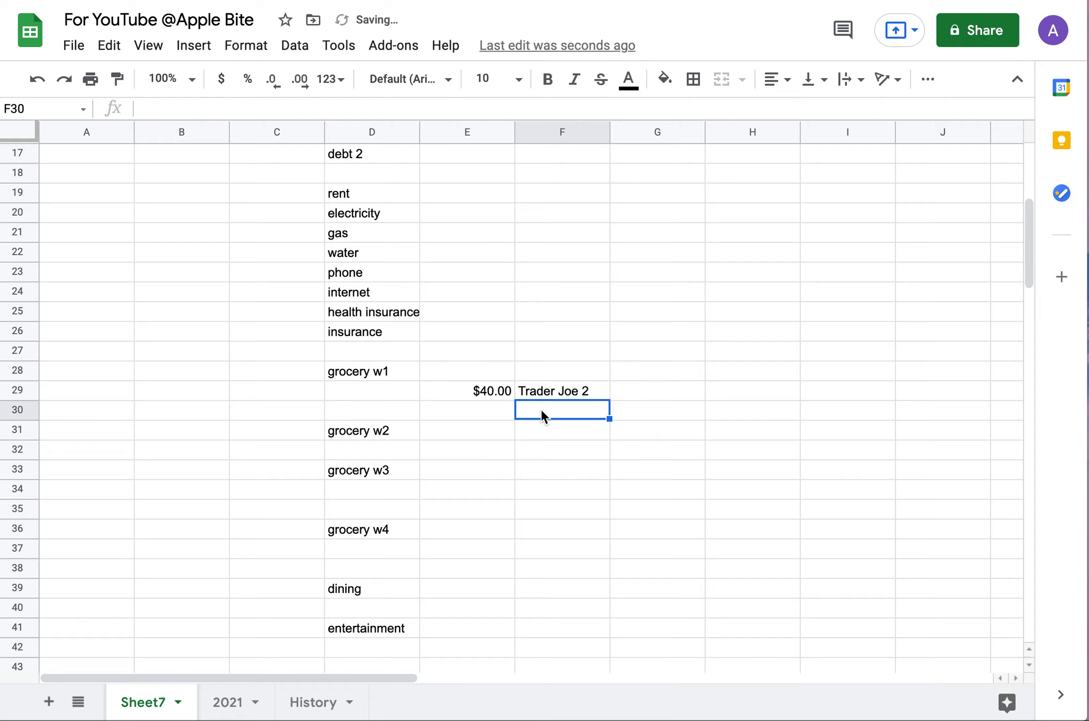
text(Whole Food)
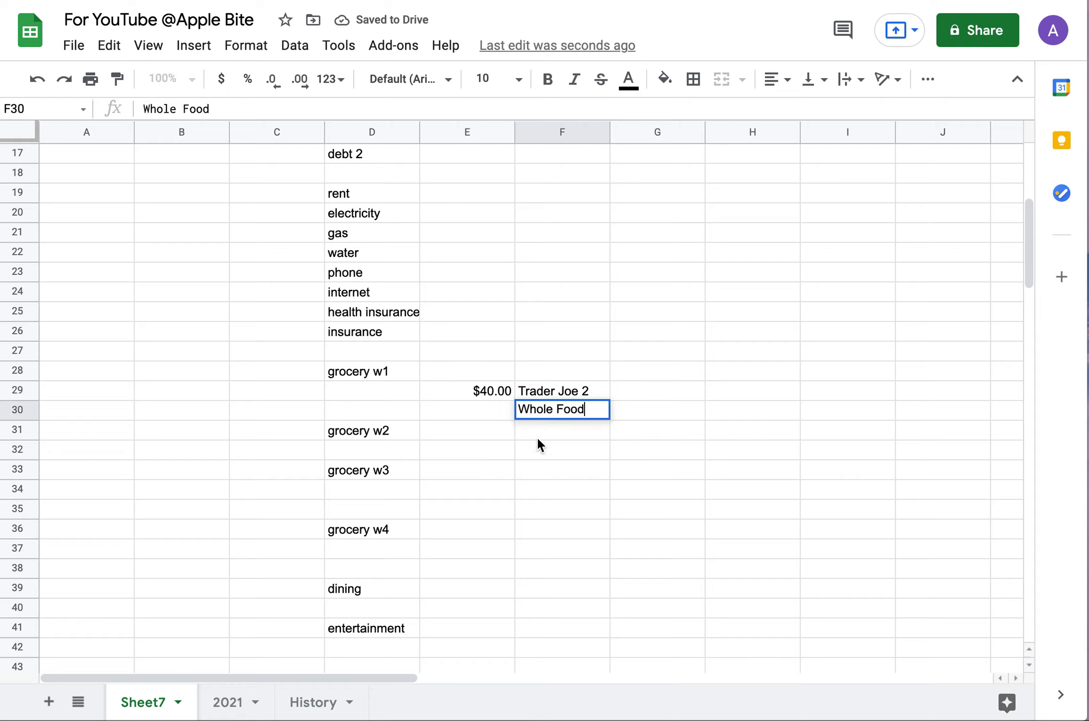
text( 6)
click(470, 414)
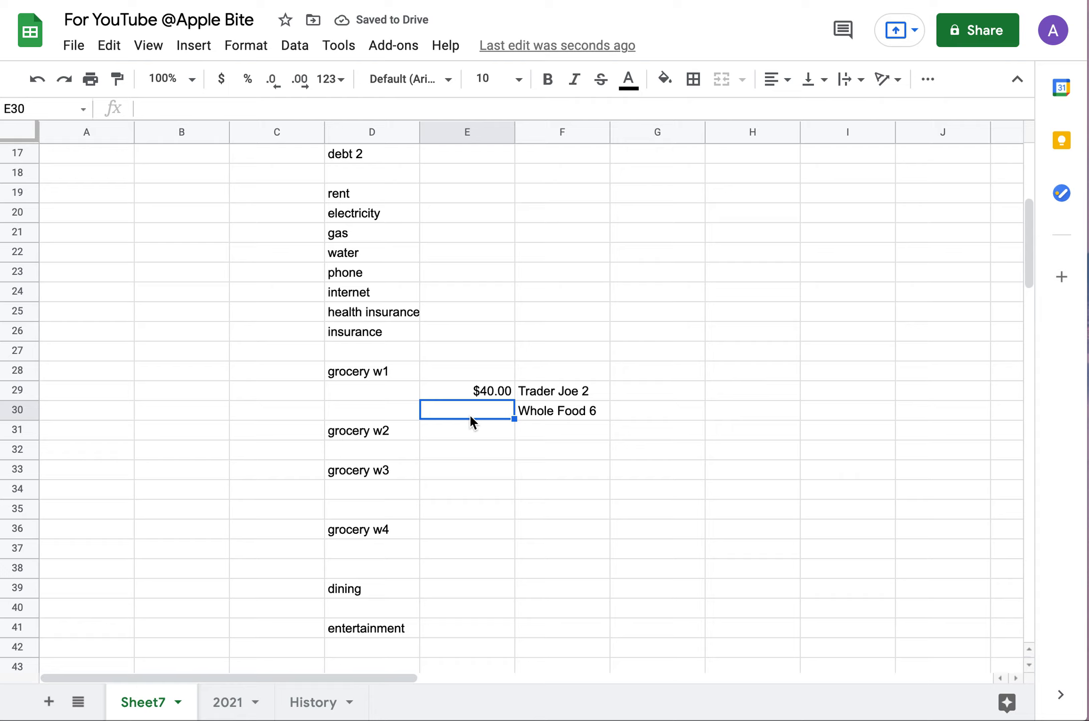
text(85)
click(594, 338)
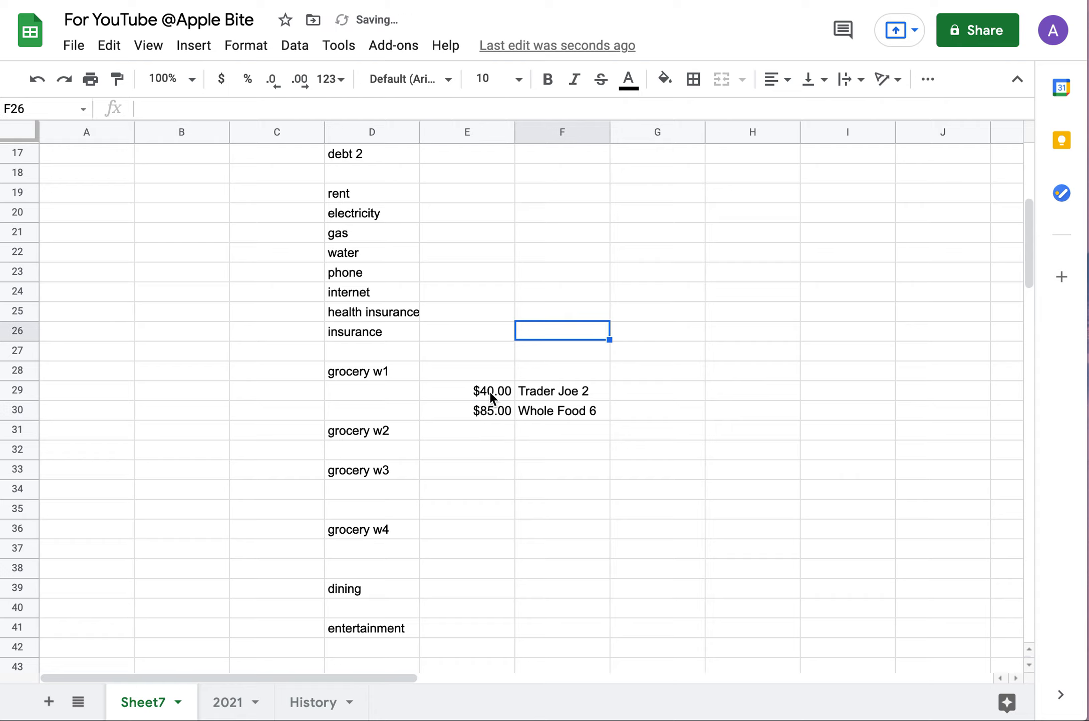
Check the sum of the purchases in E29:E30 and enter 125 as the grocery w1 amount in F28.
drag(490, 391, 488, 412)
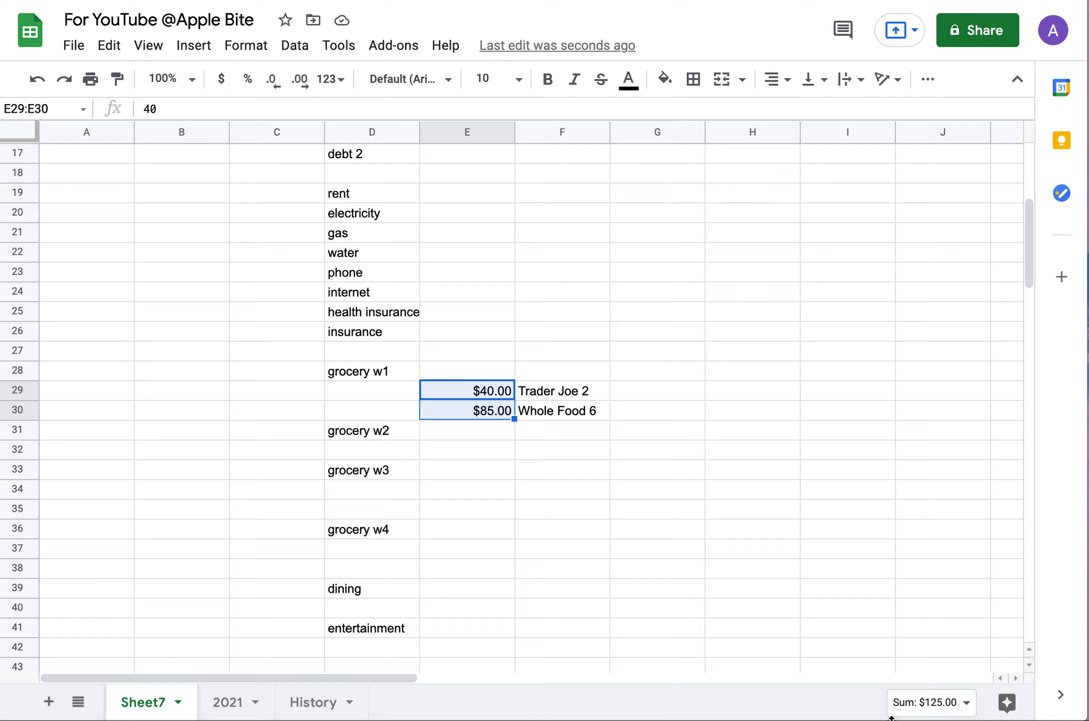
click(559, 374)
text(125)
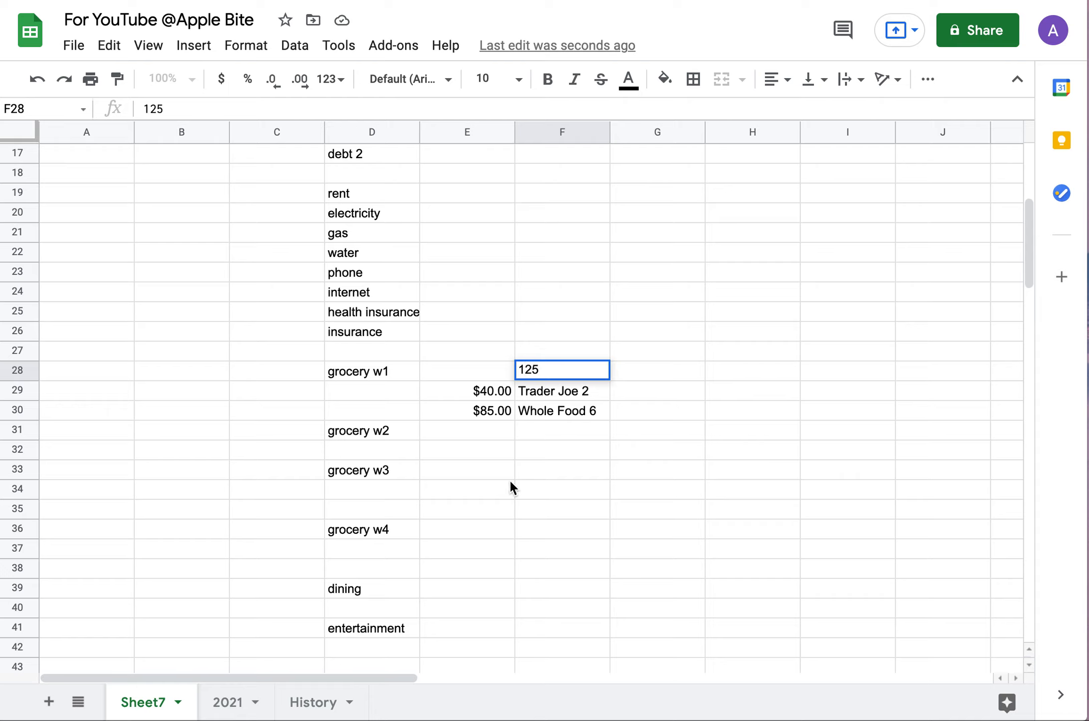
click(508, 476)
Copy the grocery w1 block E28:F30 with its amounts and store notes.
click(454, 433)
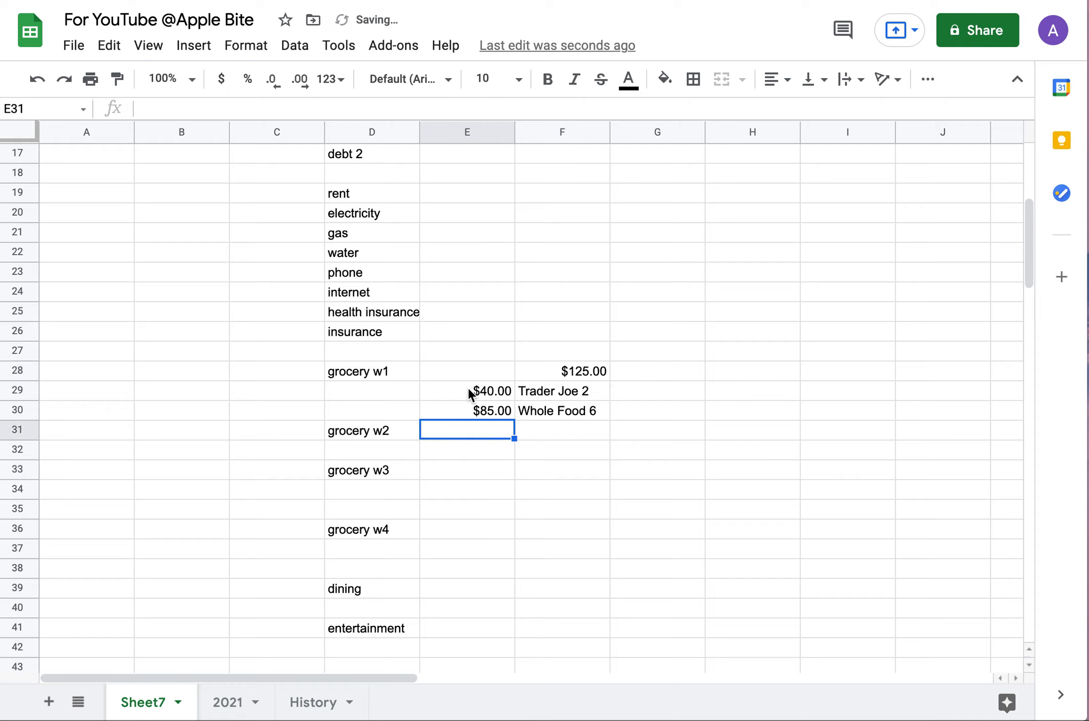
drag(467, 386, 548, 405)
drag(480, 373, 561, 416)
key(ctrl+c)
Fill in grocery w2 with Walmart in F32, 60 in E32 and the weekly amount 60 in F31.
click(466, 451)
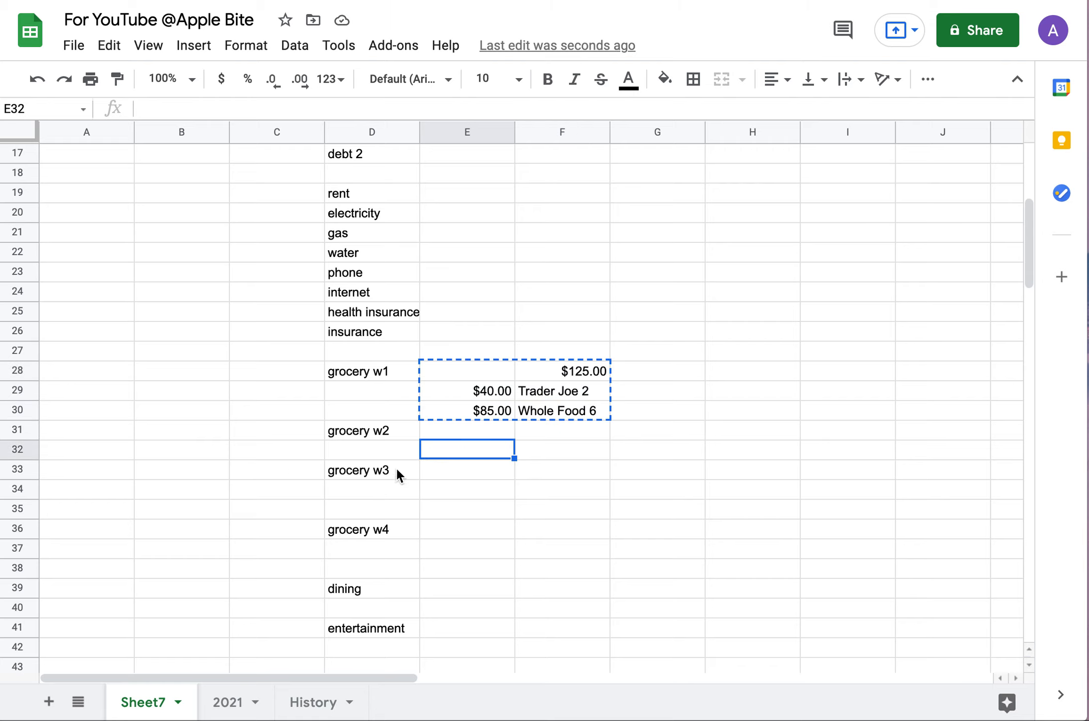
click(553, 449)
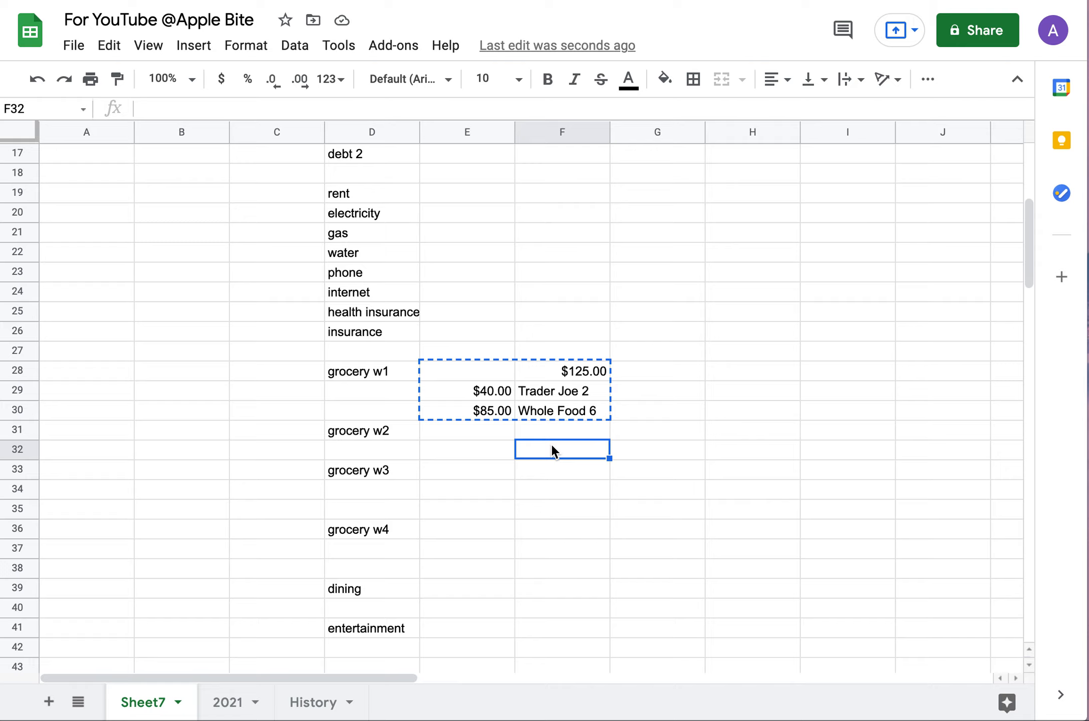
text(W)
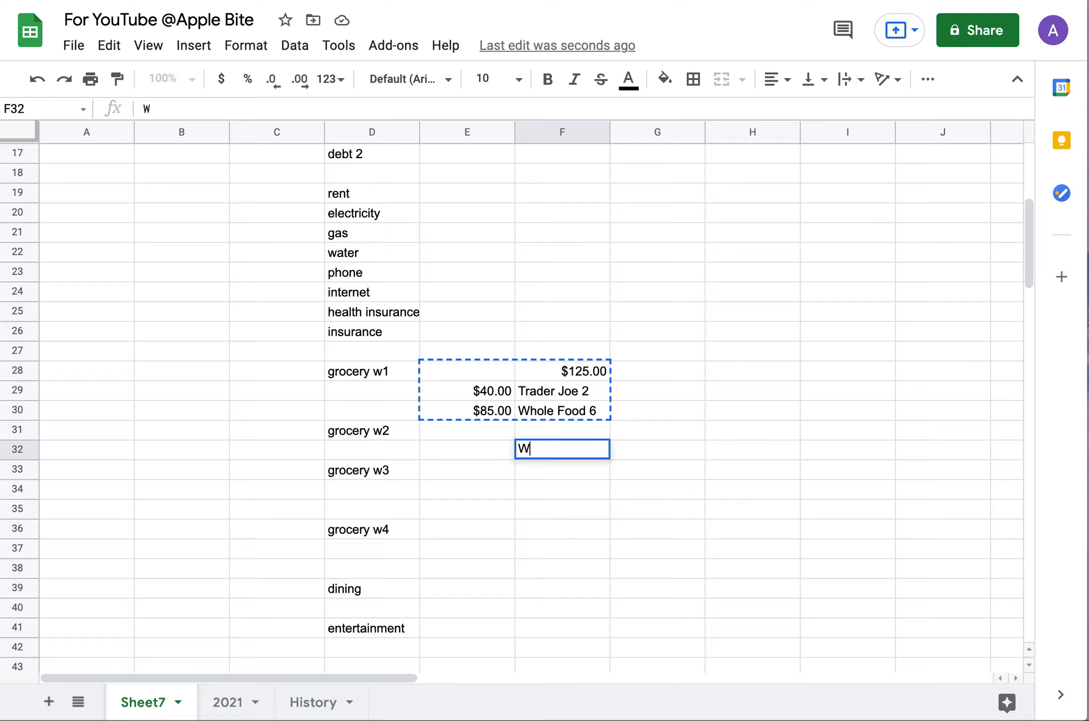
text(almart)
click(448, 456)
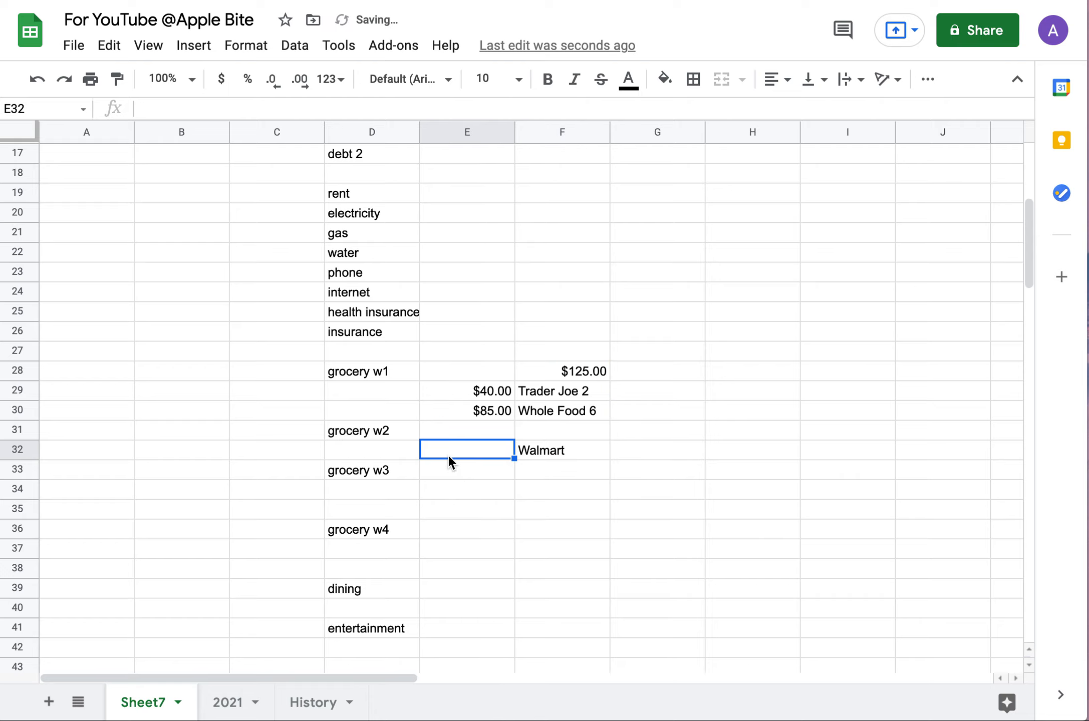
text(60)
click(545, 430)
text(60)
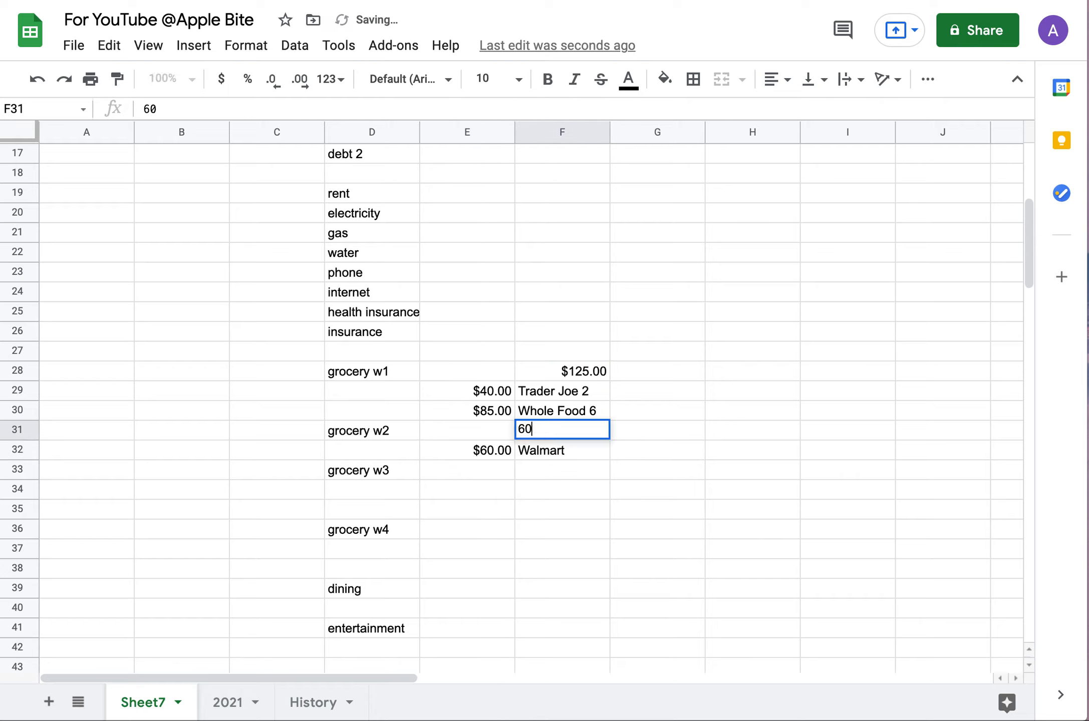
Paste the copied grocery w1 block at E33 to fill in grocery w3.
click(435, 494)
click(440, 471)
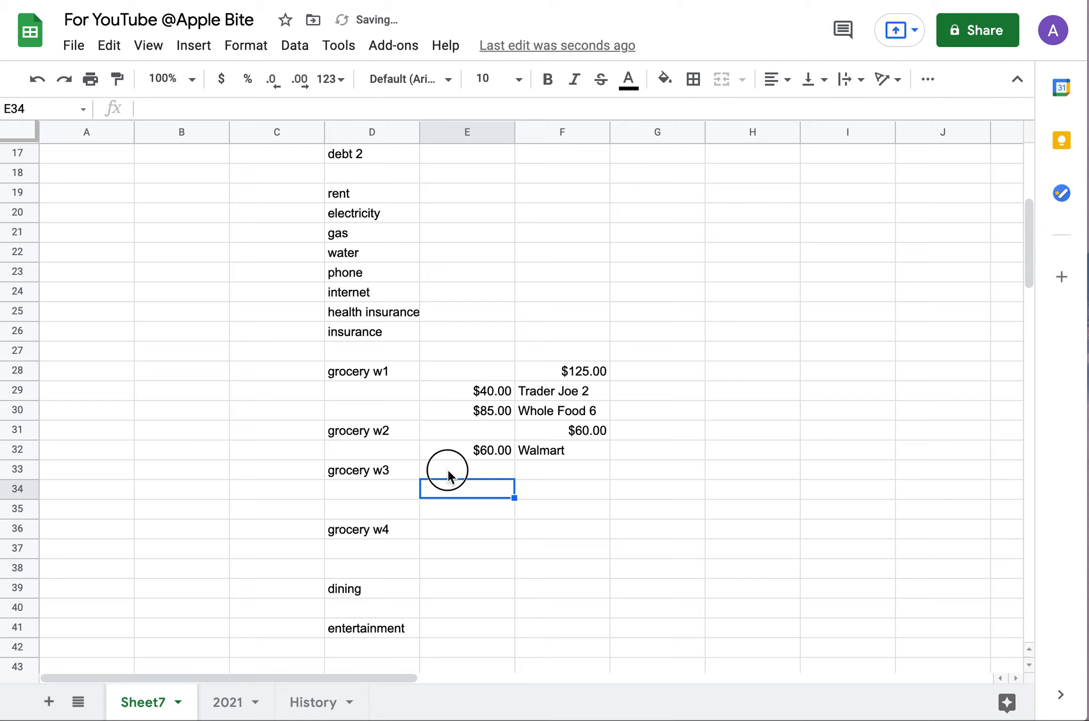
key(super+v)
click(441, 547)
key(super+v)
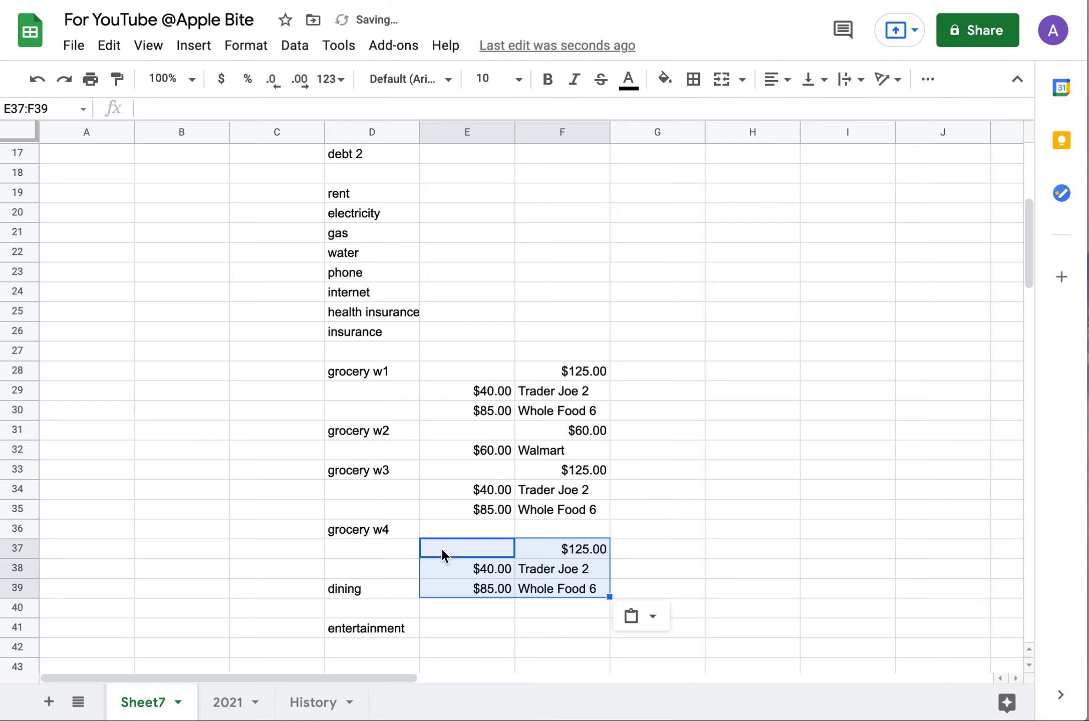
key(super+z)
Paste the copied grocery w1 block at E36 to fill in grocery w4.
click(457, 528)
key(super+v)
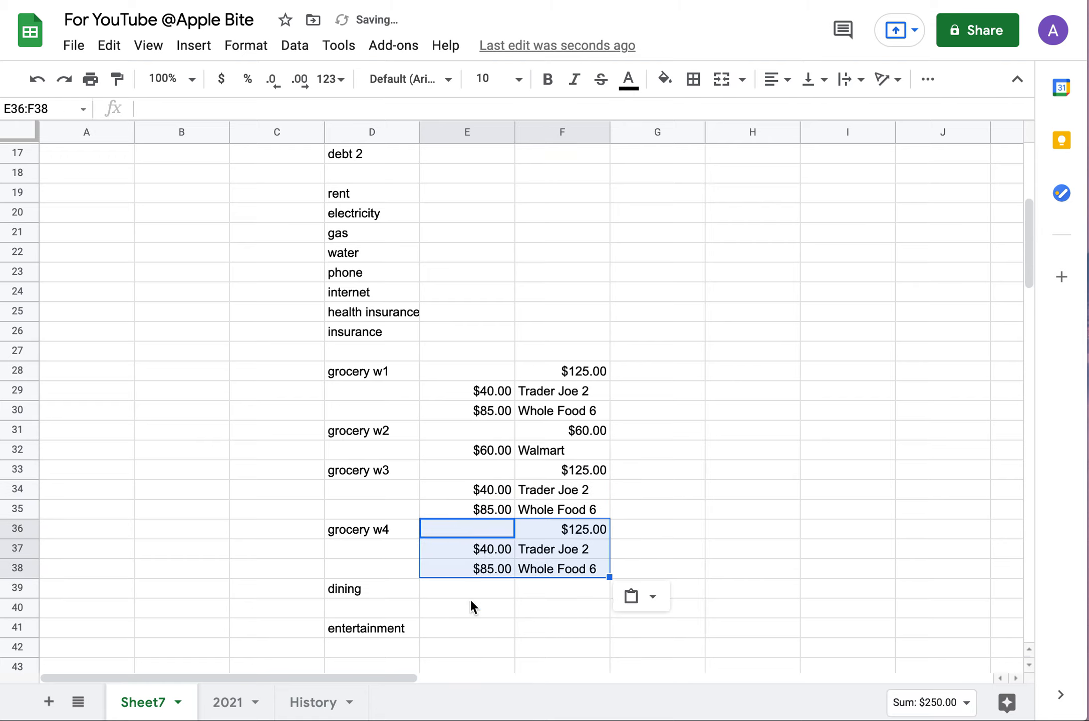
Fill in dining with XYZ in F40, 102 in E40 and the category amount 102 in F39.
scroll(470, 604, down, 1)
click(450, 586)
click(562, 588)
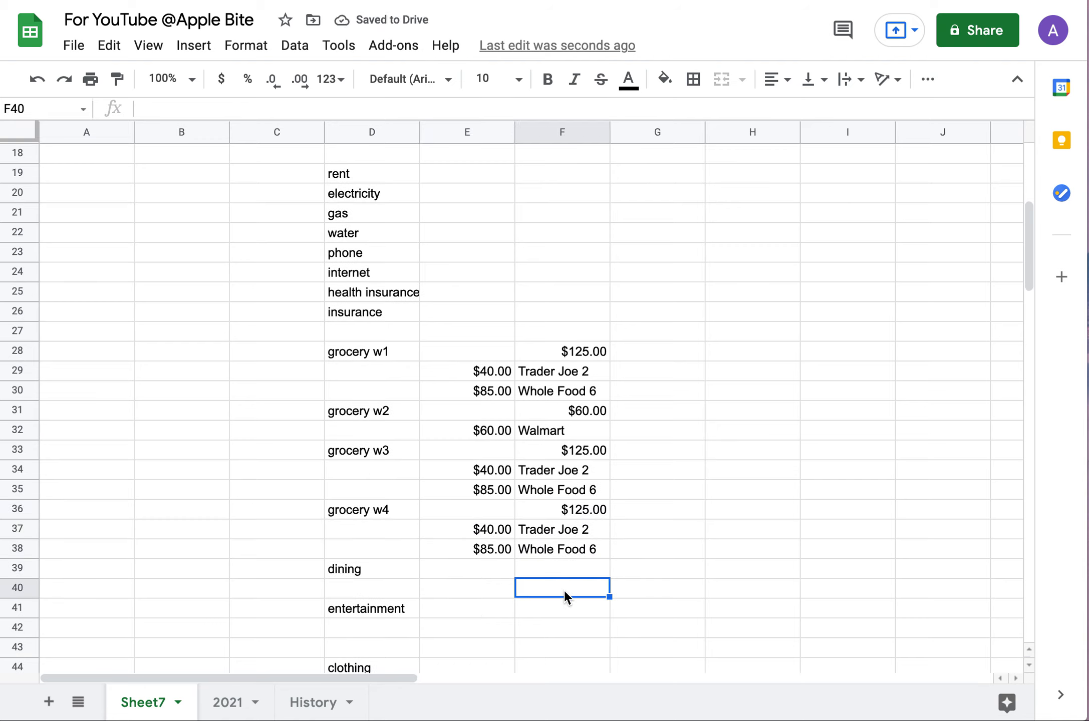
text(XYZ)
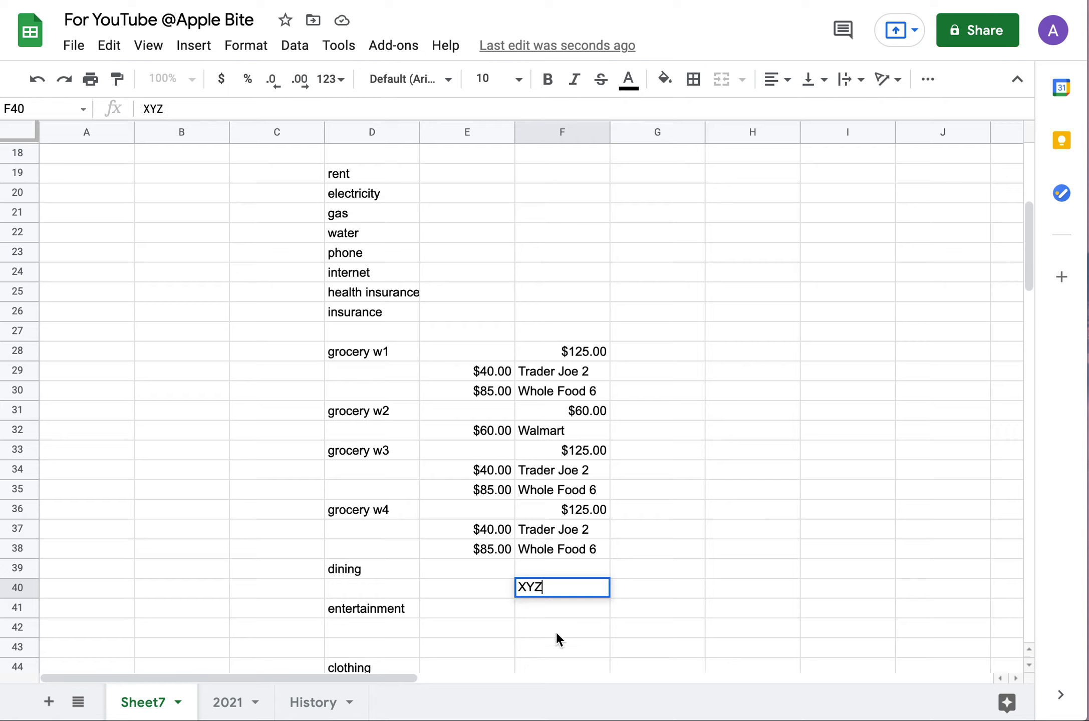
click(461, 588)
text(102)
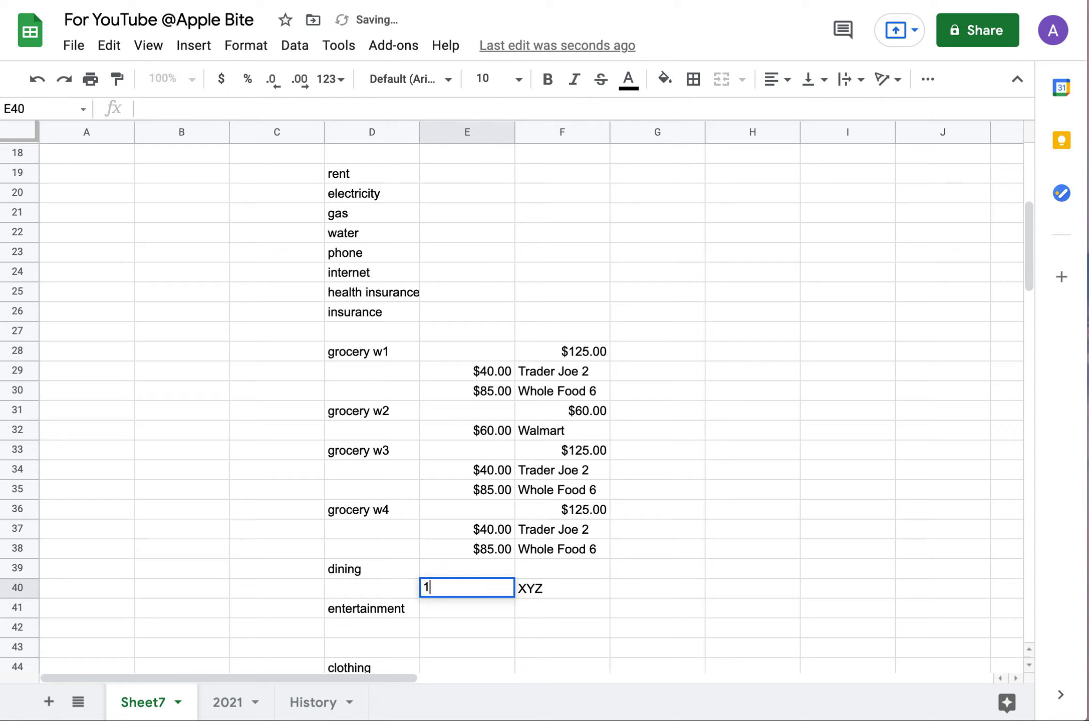
click(543, 566)
text(102)
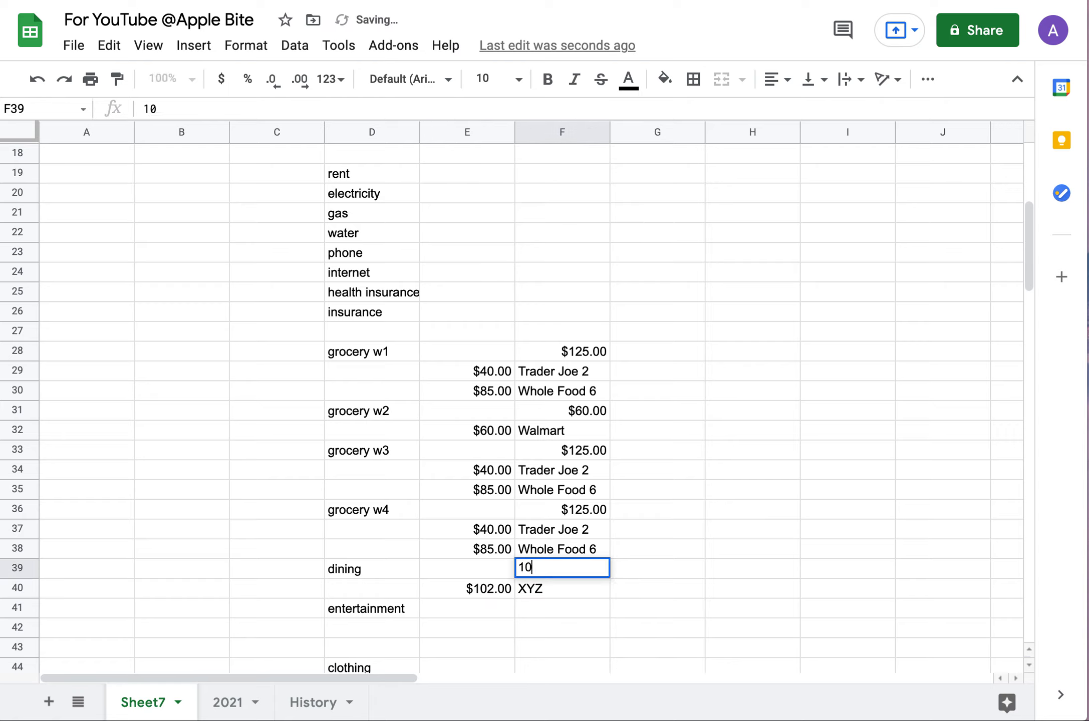
click(560, 626)
Insert one blank row below the clothing row 44.
scroll(471, 515, down, 2)
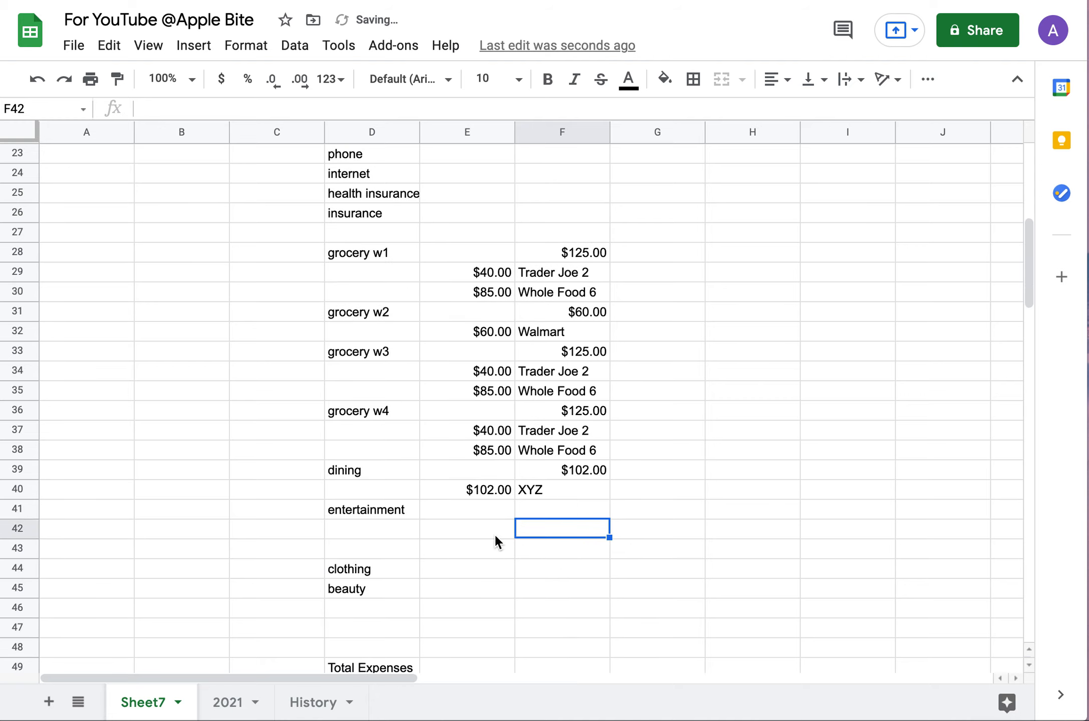
scroll(236, 586, down, 2)
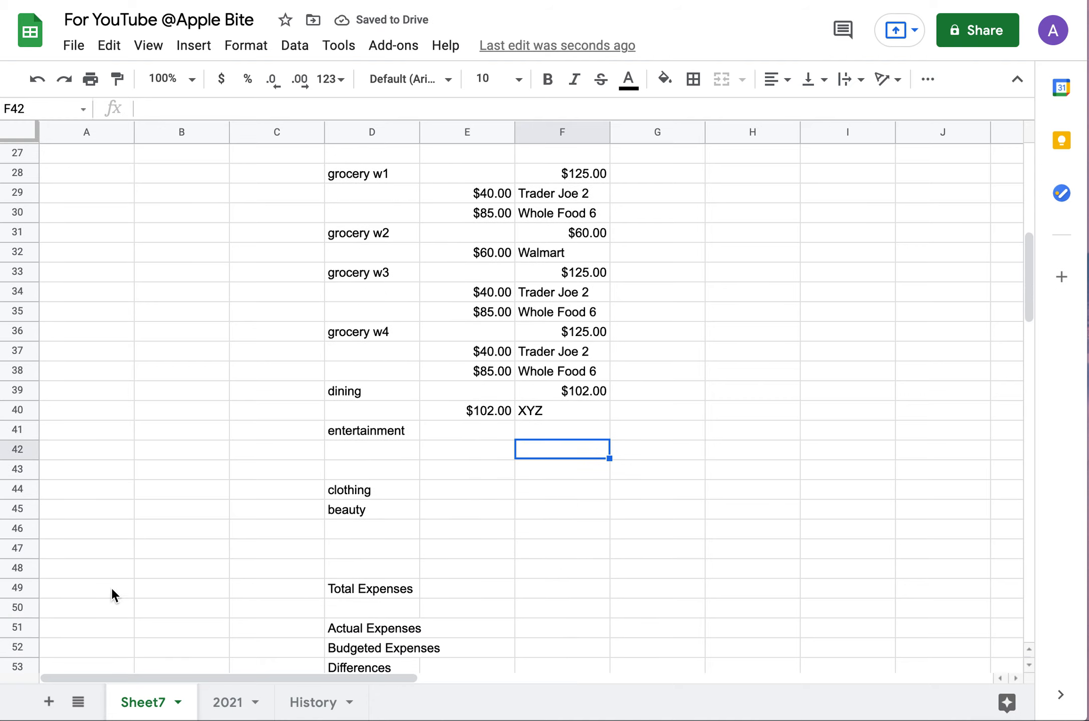
right_click(21, 485)
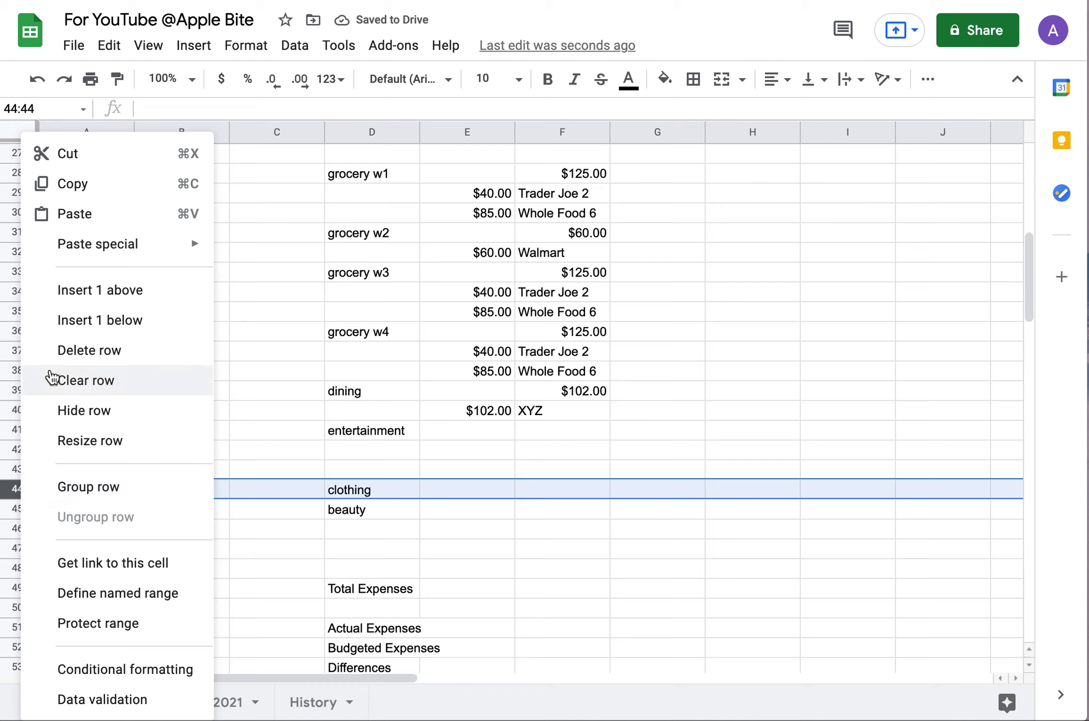
click(61, 323)
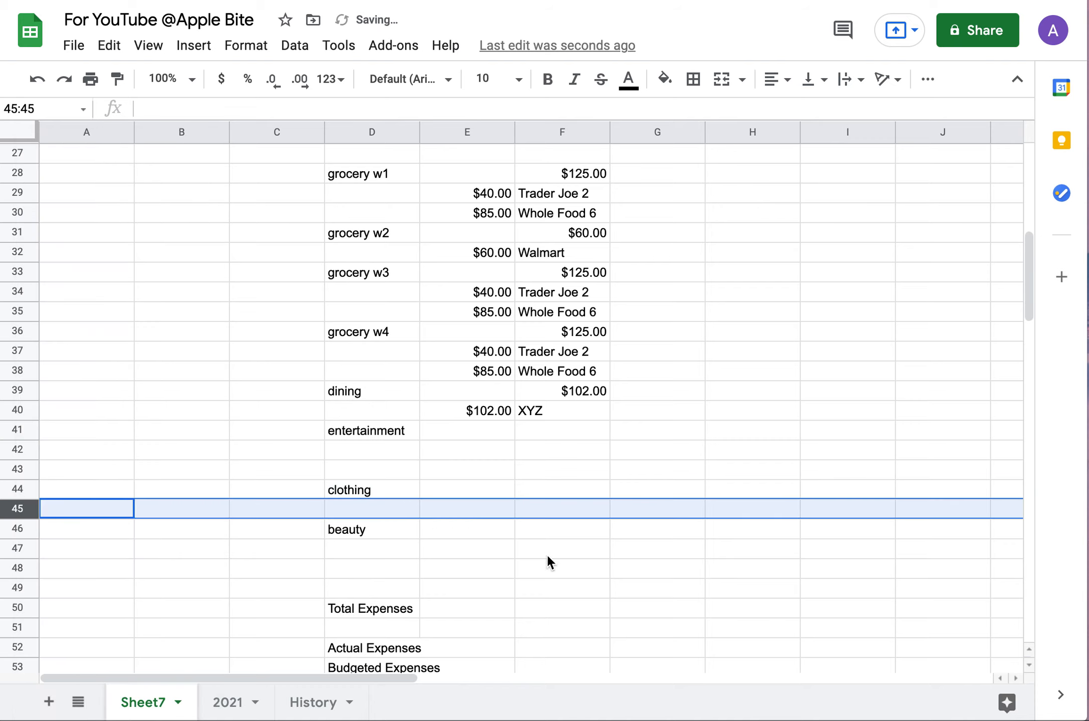
Total the January expenses in F50 with a SUM formula over F15:F49.
scroll(548, 562, down, 2)
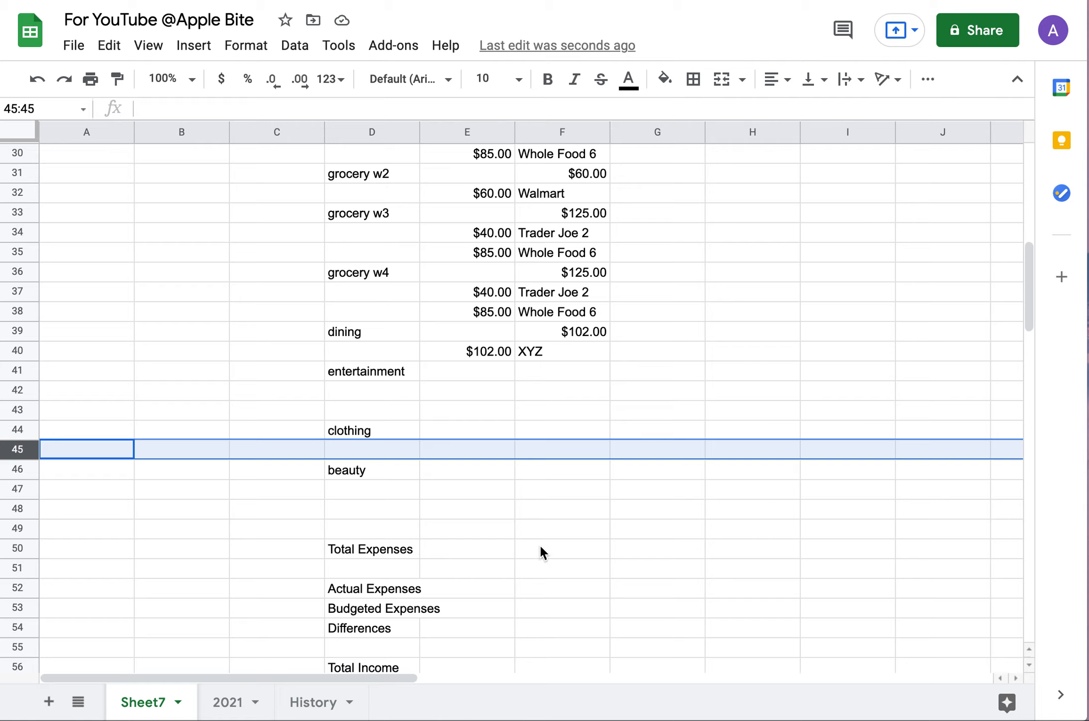
click(557, 554)
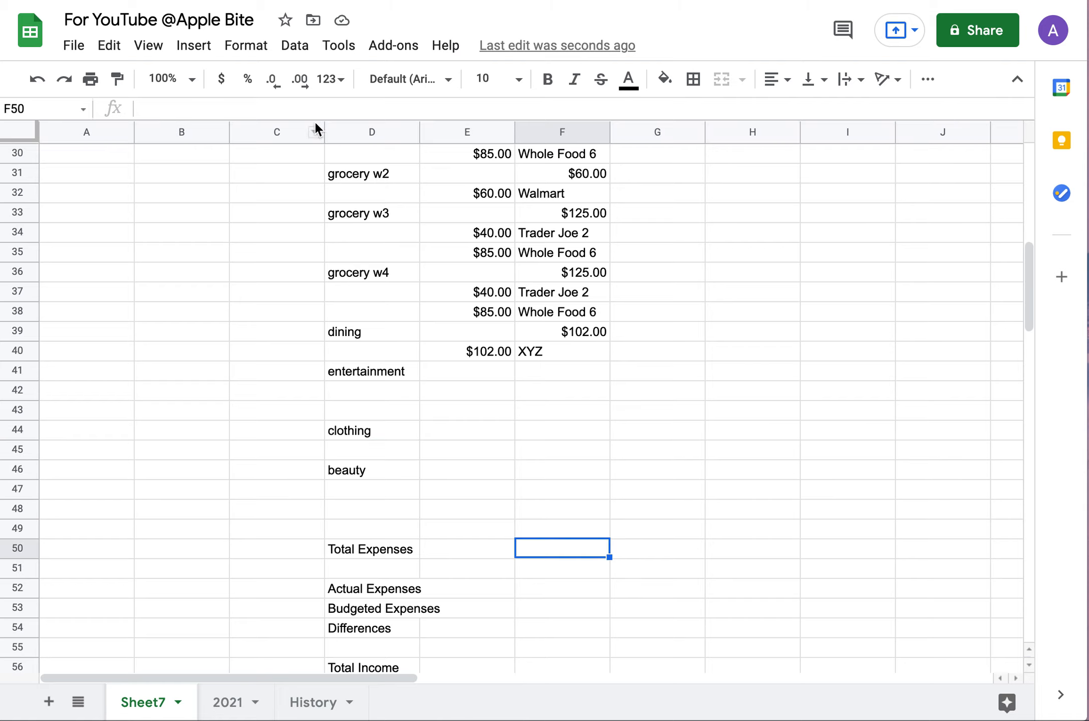
text(=su)
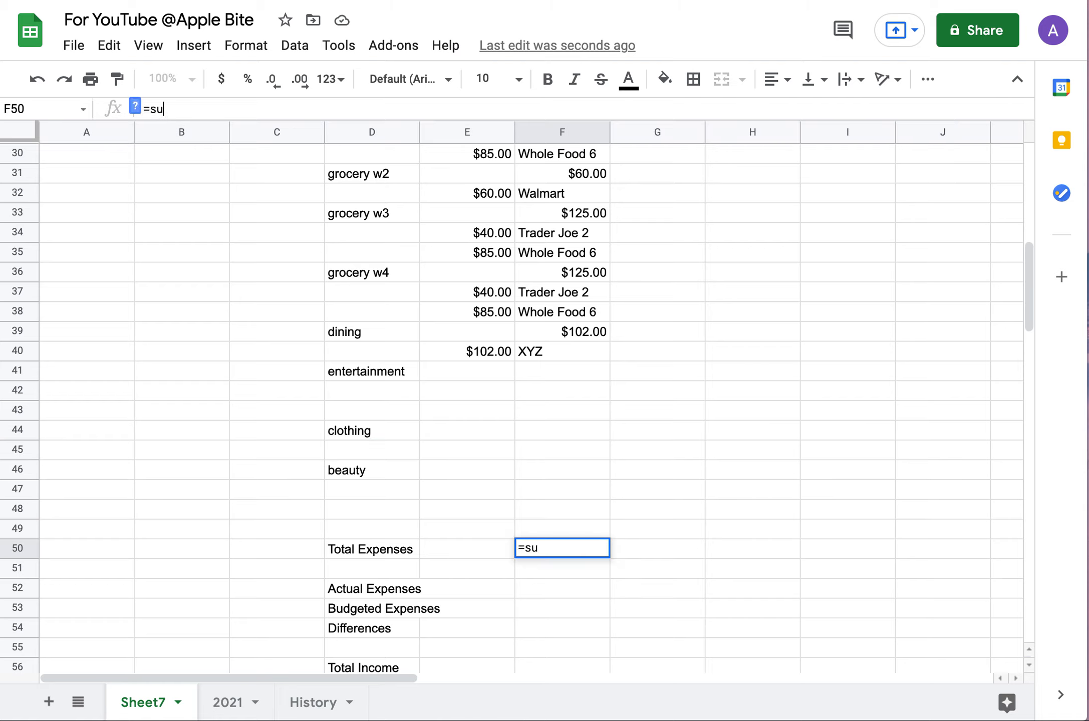
text(m())
drag(559, 522, 548, 221)
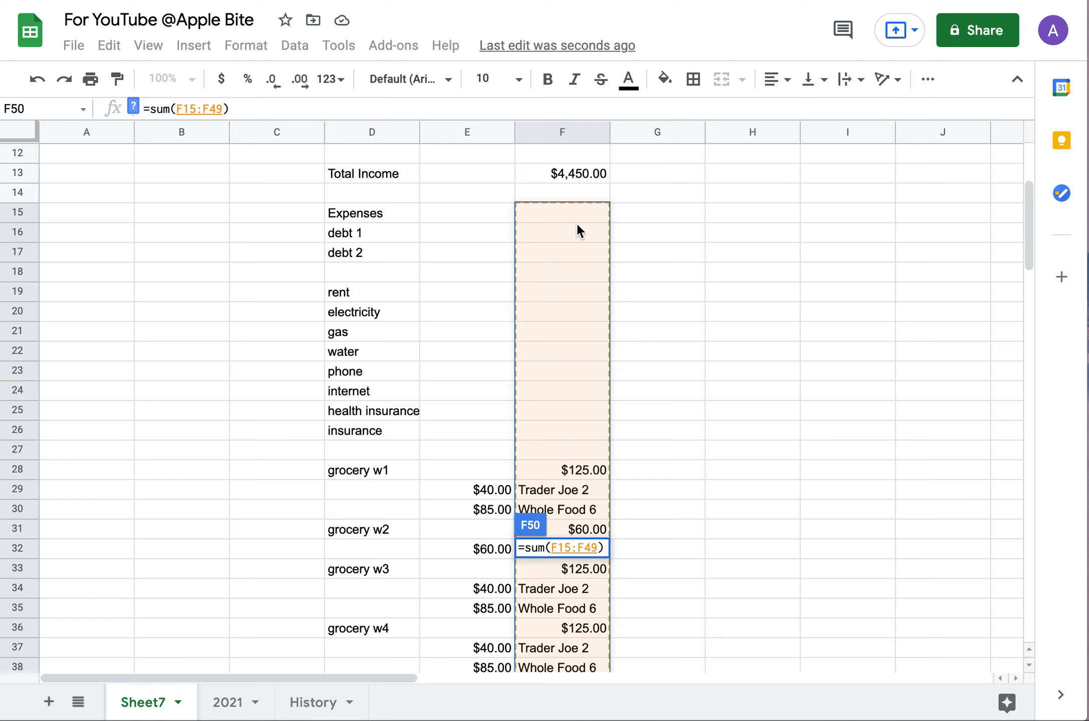
key(Return)
Inspect the Total Expenses formula in F50, the expense rows it covers and the summary labels below it.
click(565, 632)
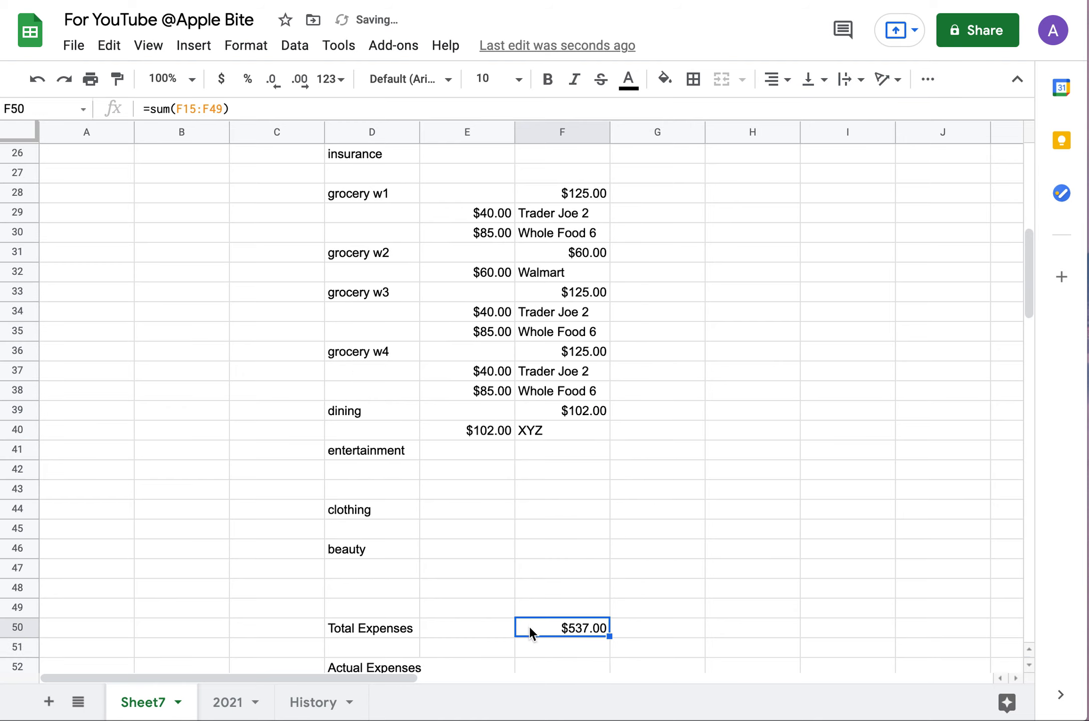
click(195, 107)
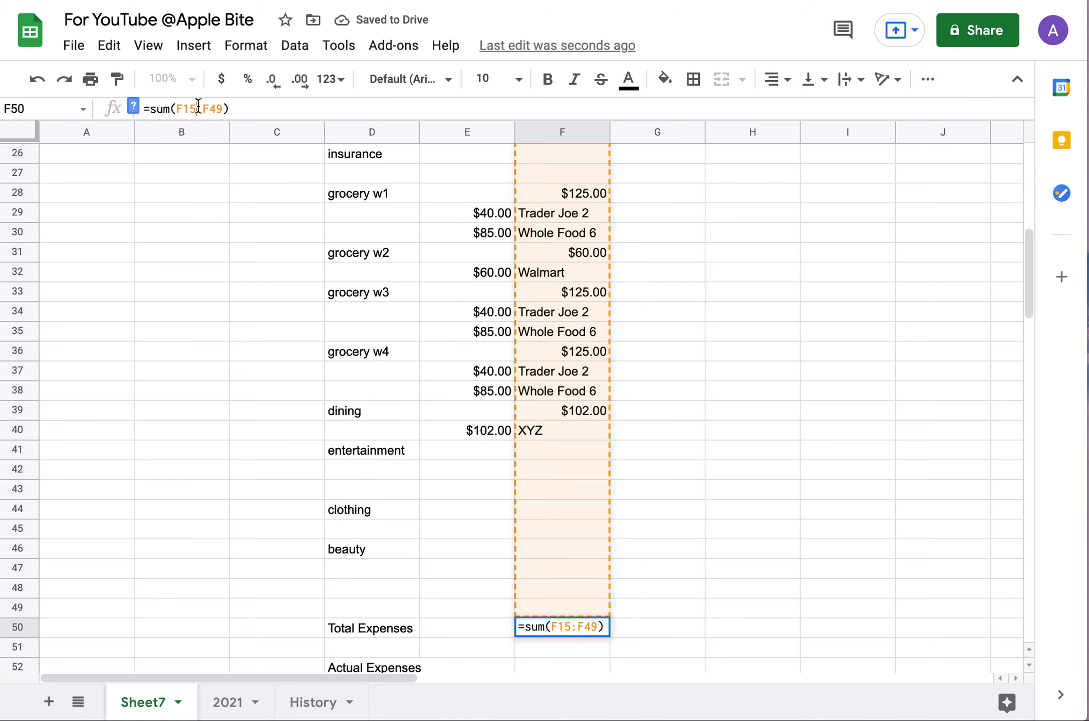
click(703, 548)
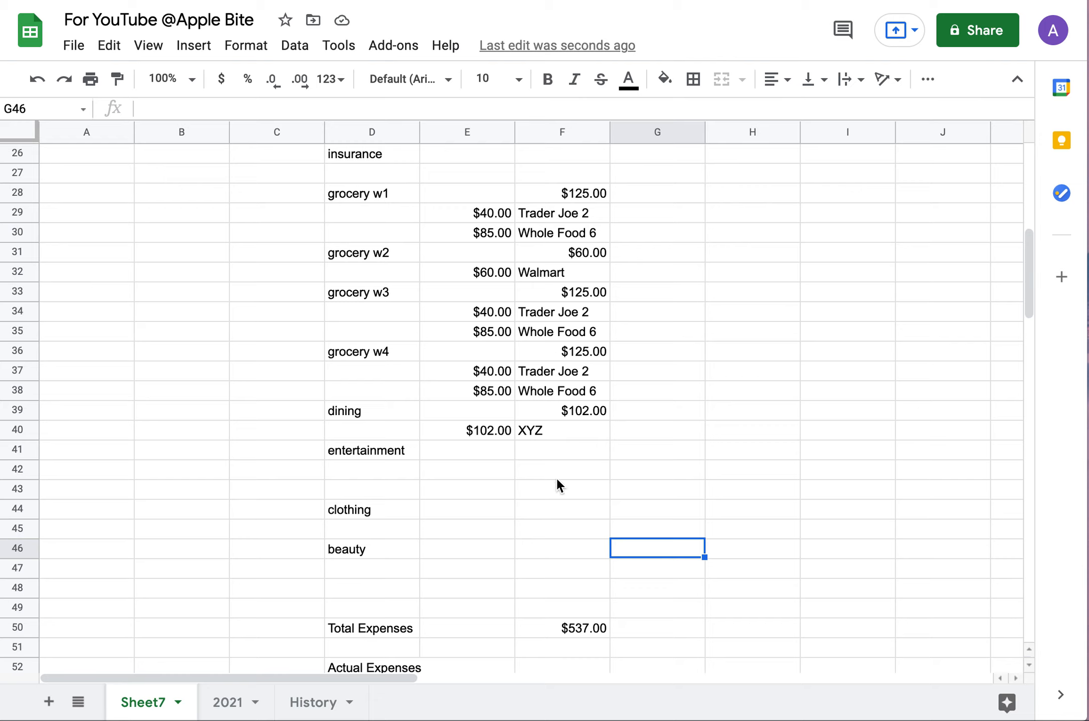
scroll(556, 480, up, 2)
scroll(559, 540, down, 2)
scroll(556, 523, down, 6)
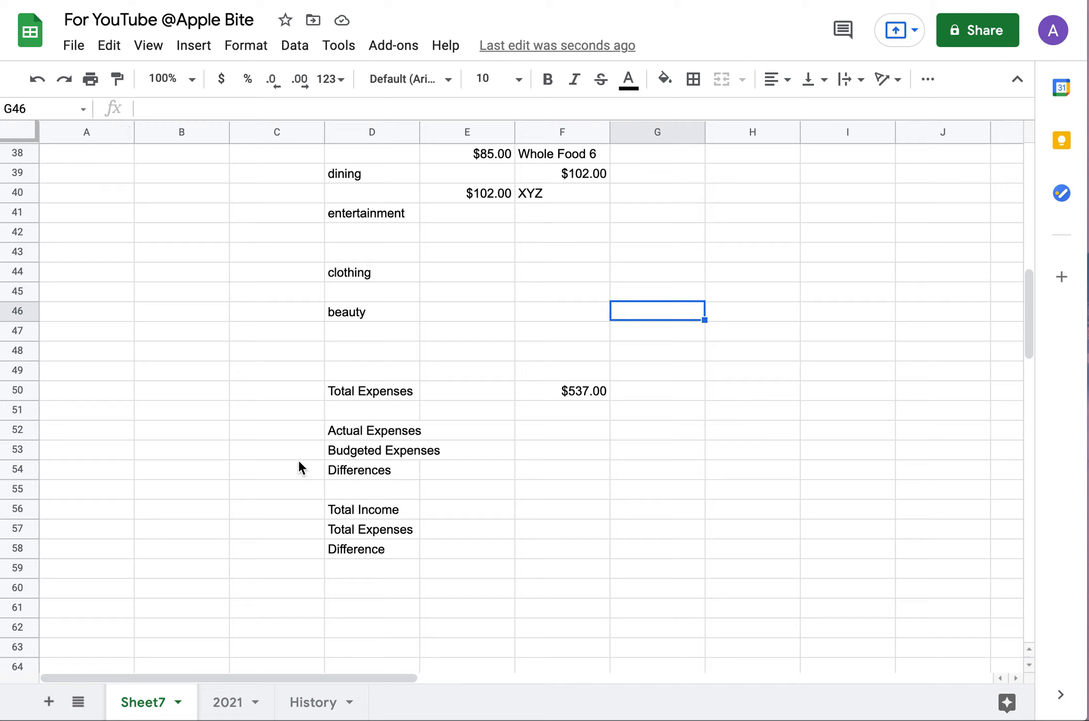
Label the budget columns by entering Budget in cell A1.
scroll(159, 367, up, 12)
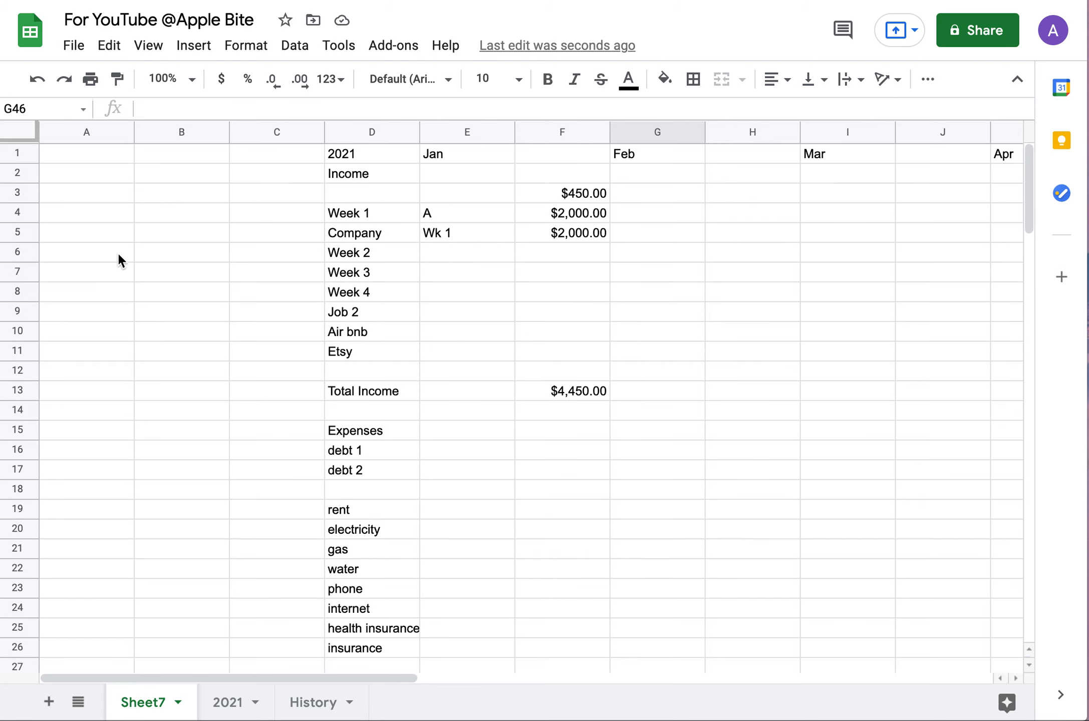
click(72, 161)
text(Budget)
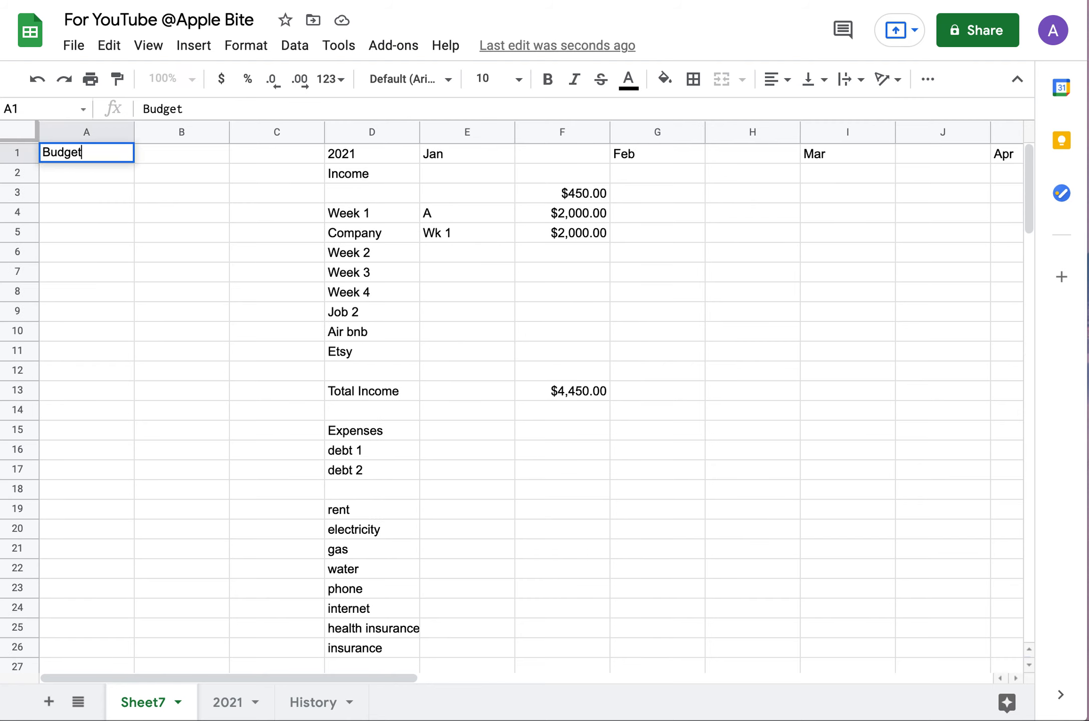
click(122, 224)
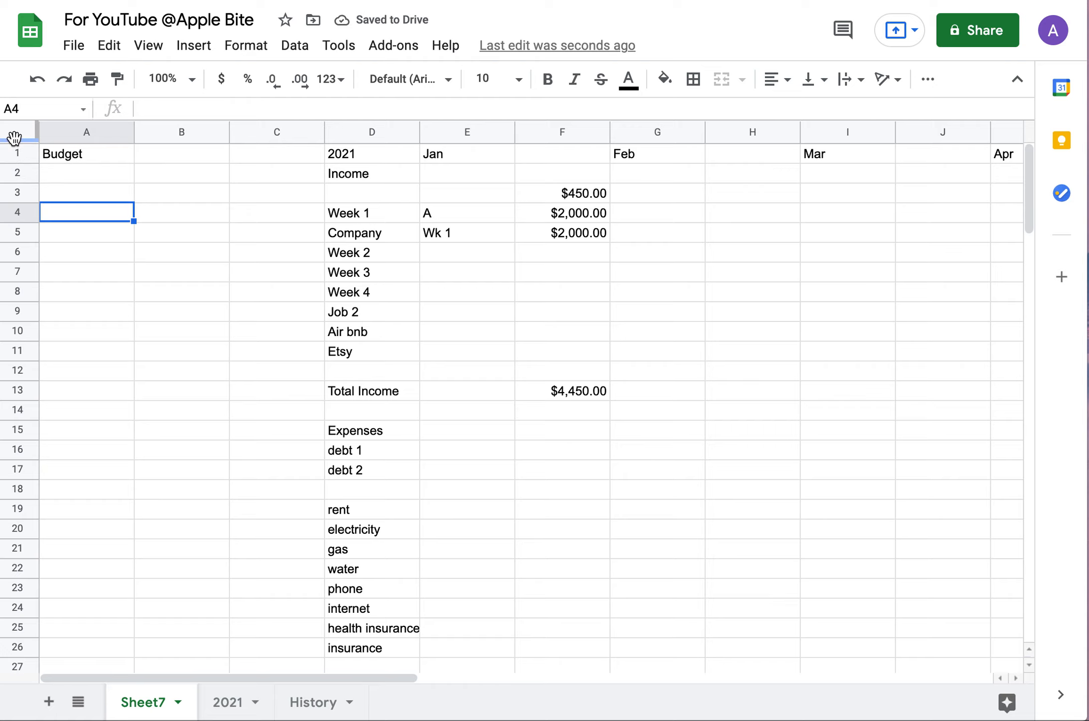
Freeze row 1 and columns A through D so the headings and category labels stay in view.
drag(14, 136, 394, 146)
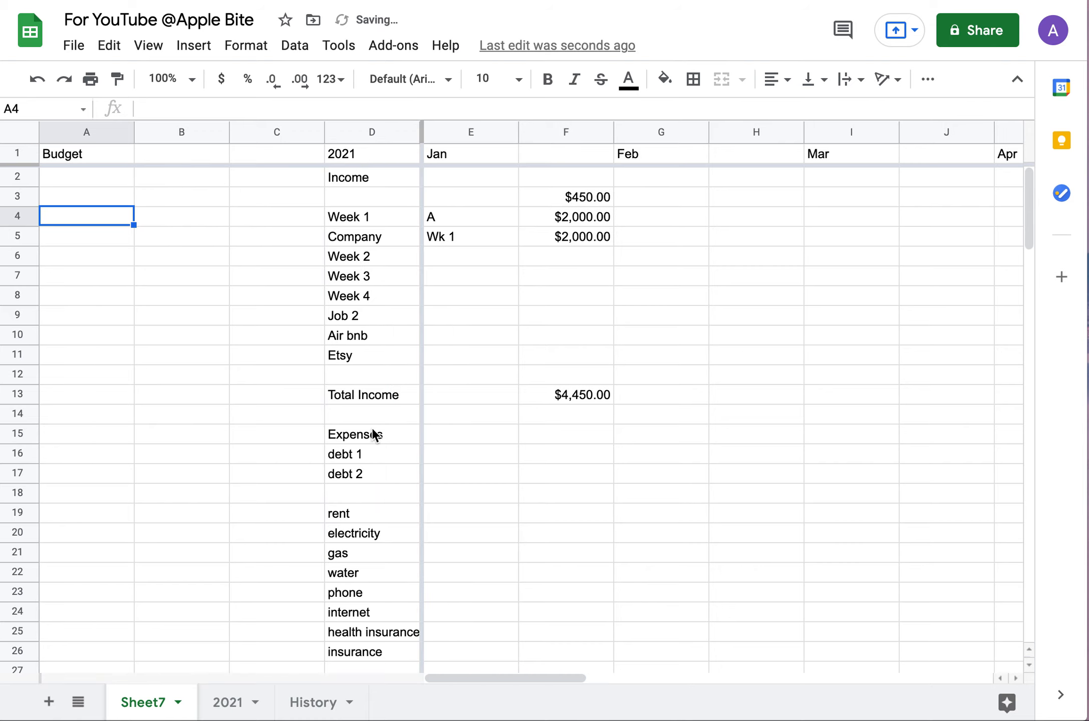
scroll(372, 429, down, 15)
scroll(371, 425, up, 13)
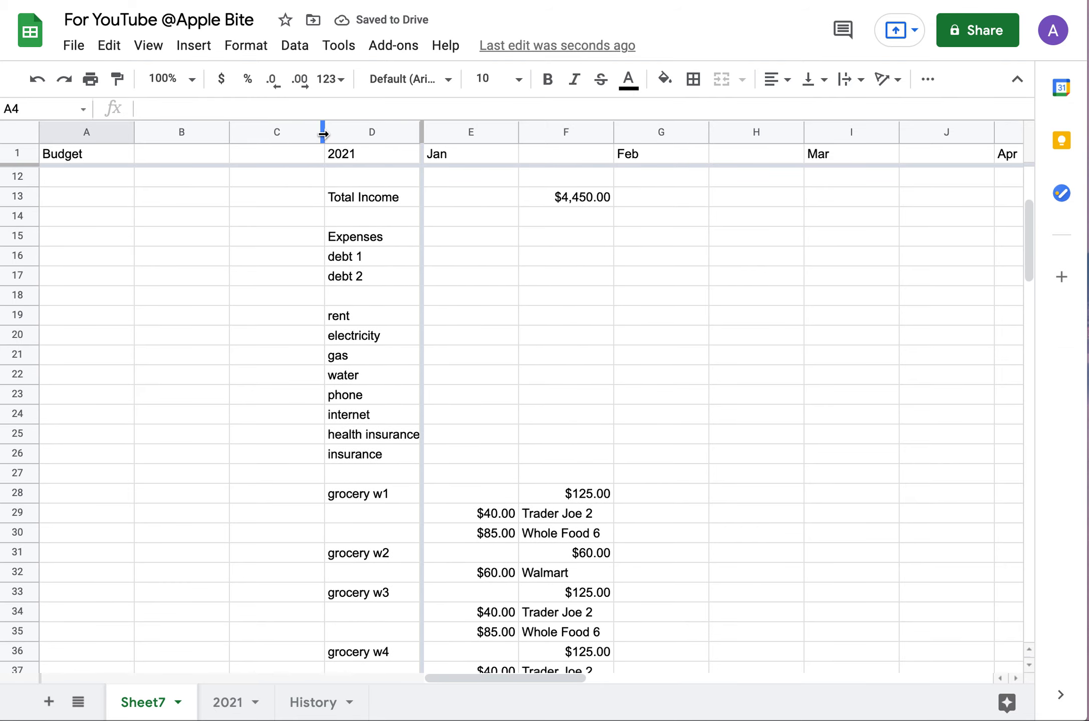
Narrow the empty column C to a thin spacer between the budget columns and the category labels.
drag(323, 132, 248, 133)
scroll(482, 374, down, 8)
scroll(482, 374, up, 10)
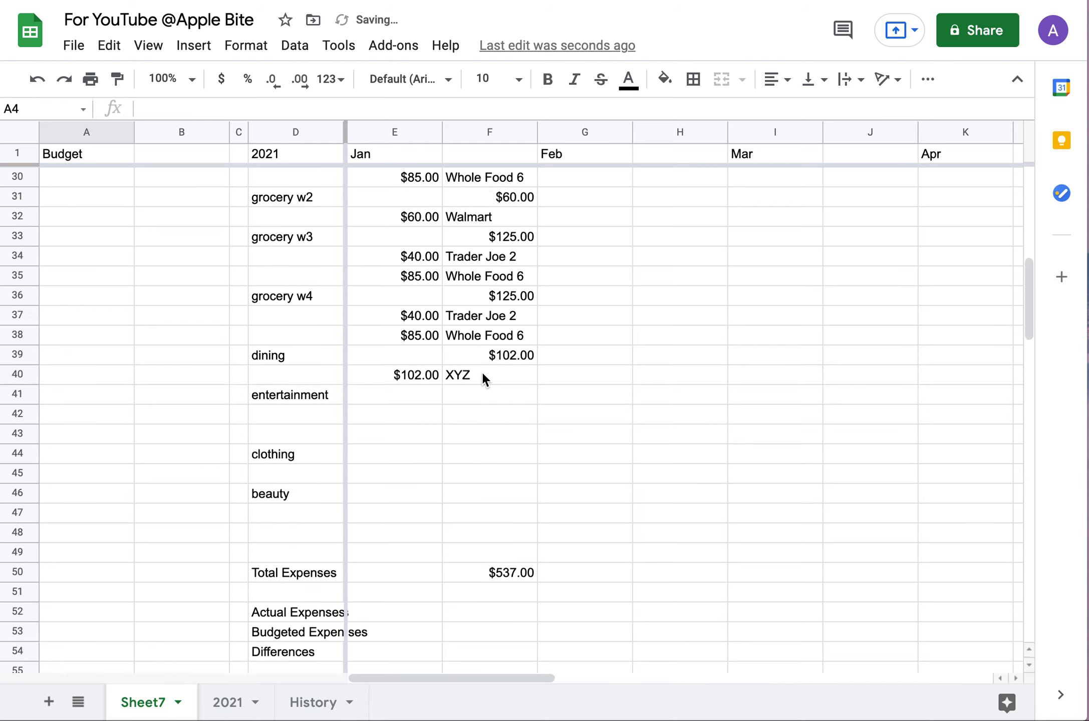
scroll(483, 375, up, 3)
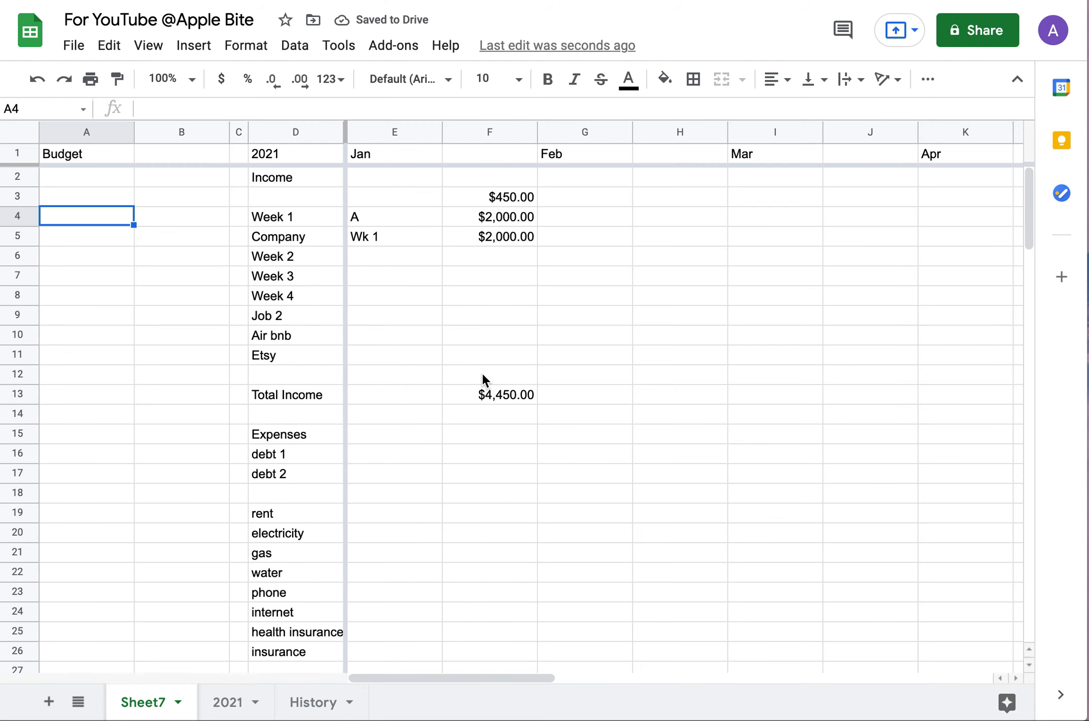
scroll(483, 375, down, 10)
scroll(483, 380, up, 2)
scroll(484, 393, up, 4)
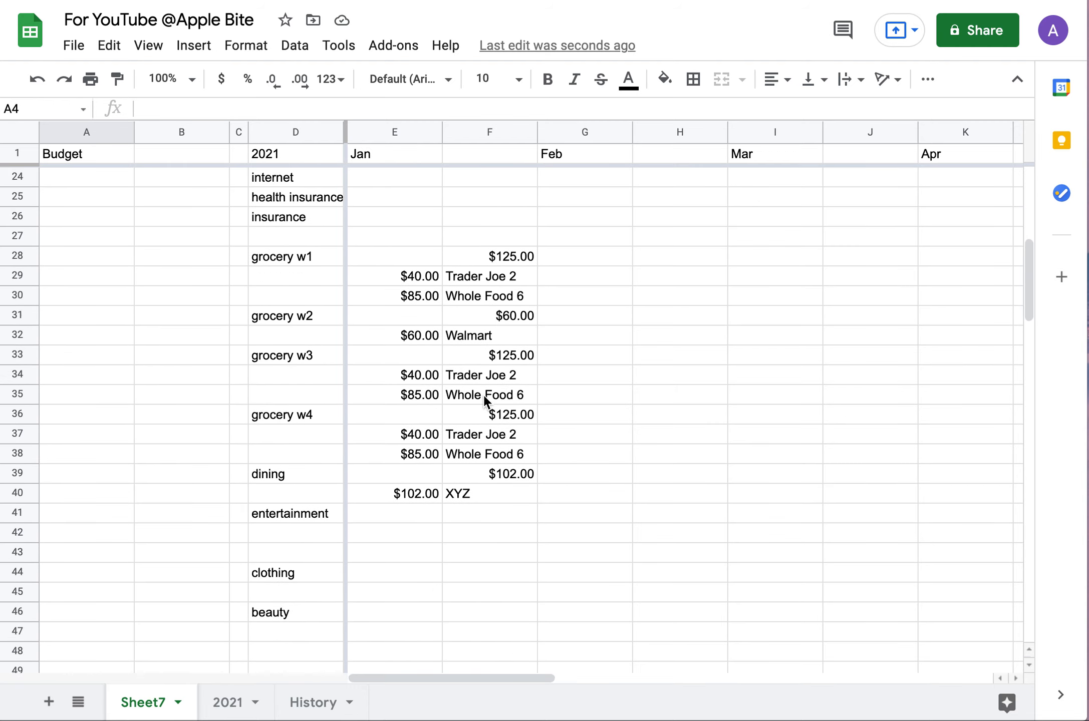
Enter the clothing purchase detail "Reformation 16 | jeans, skirt" in F45.
scroll(483, 393, down, 9)
scroll(483, 393, up, 4)
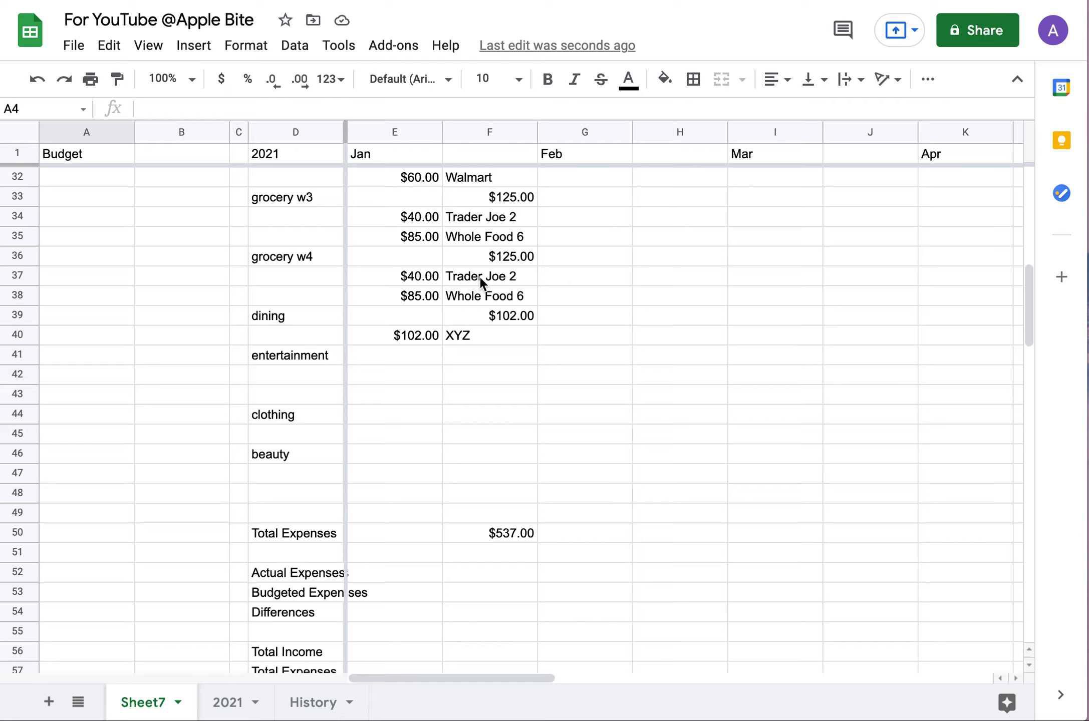
click(458, 434)
click(452, 472)
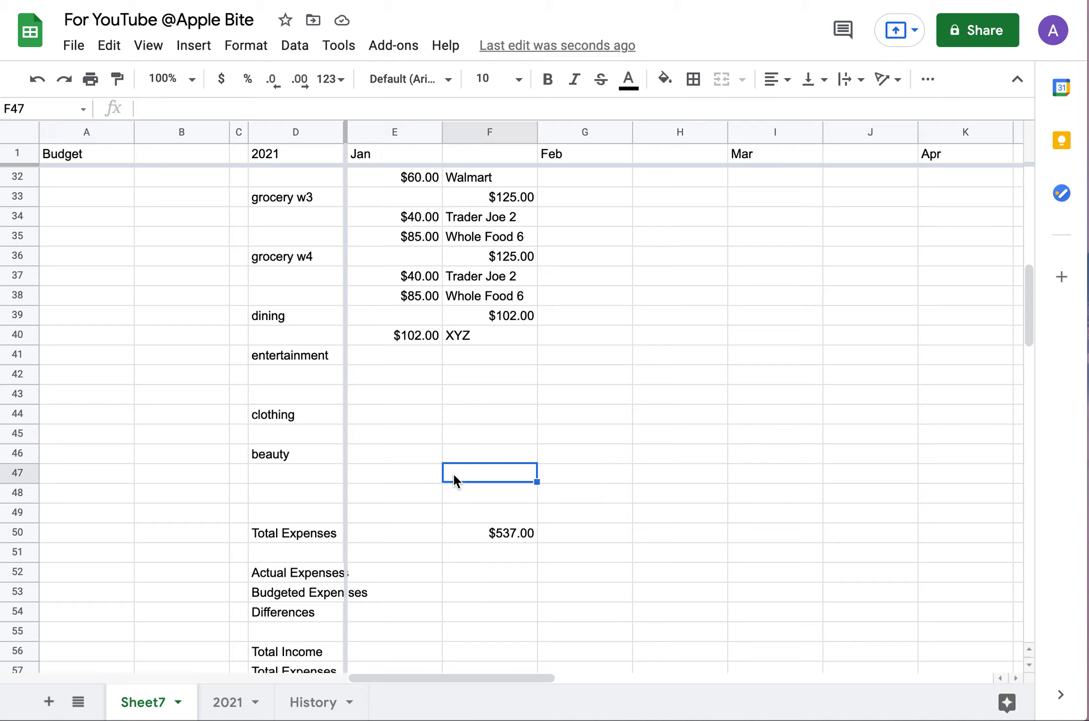
click(474, 429)
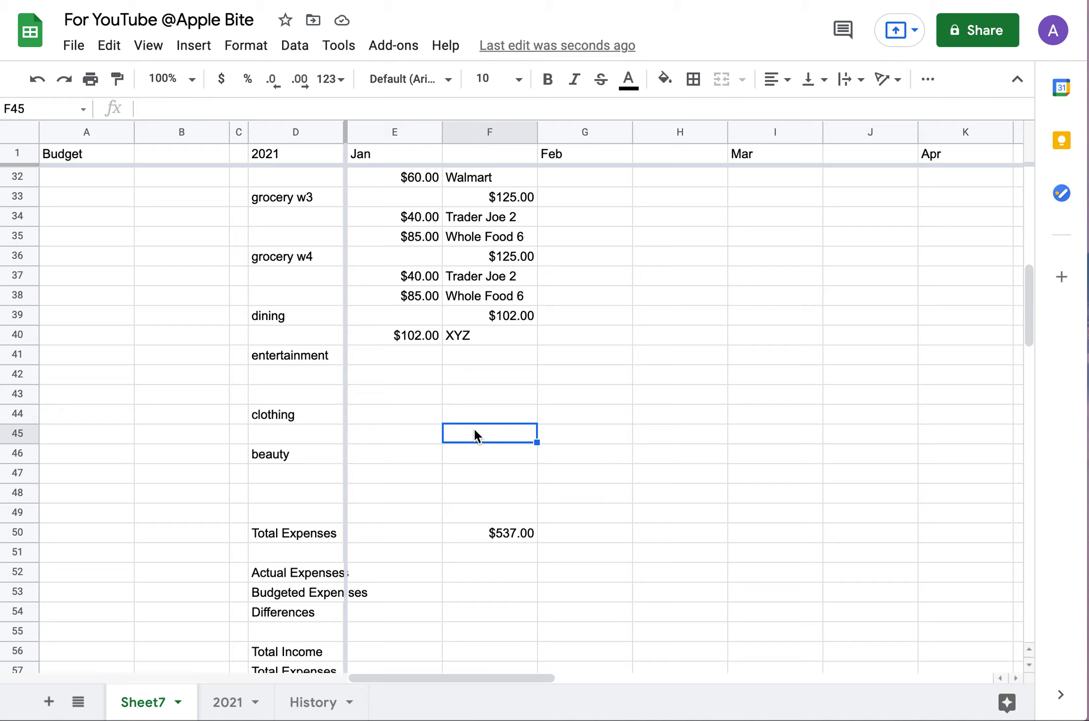
text(Reformation)
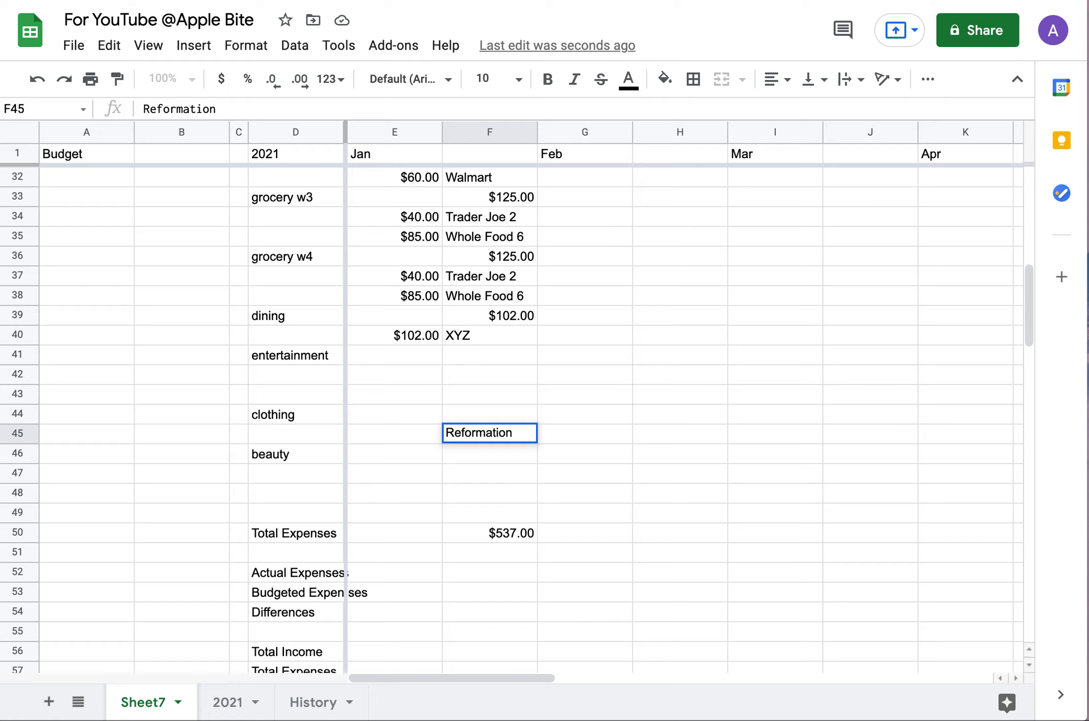
text( 16 |)
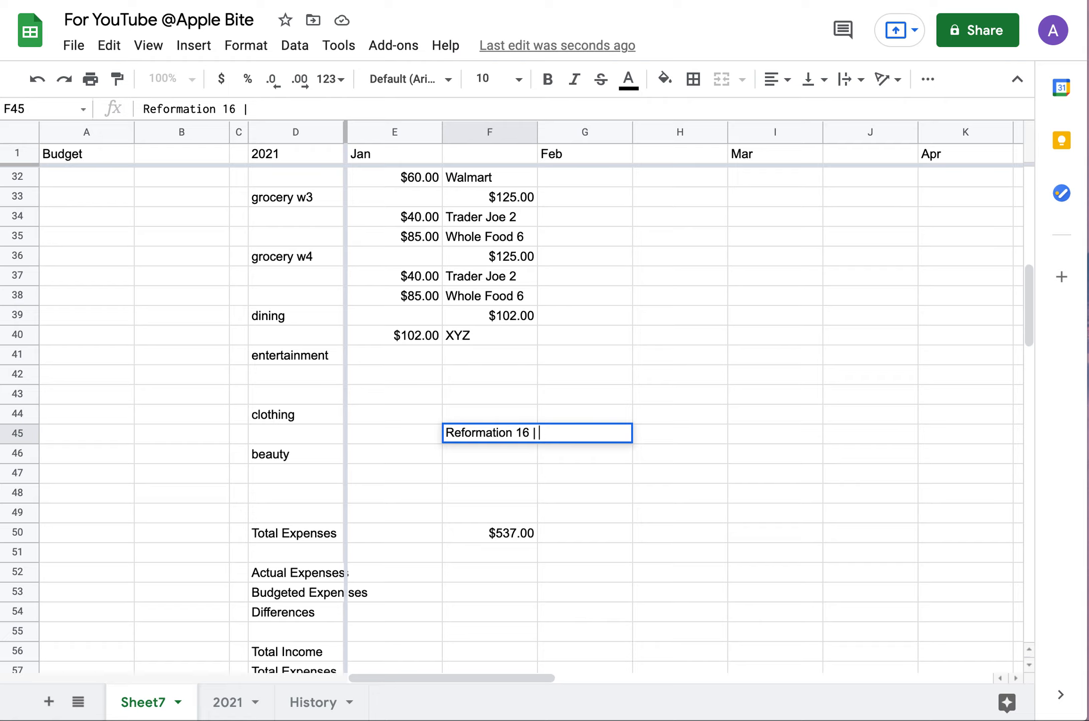
text(jeans and)
key(BackSpace)
key(BackSpace)
key(BackSpace)
key(BackSpace)
text(,)
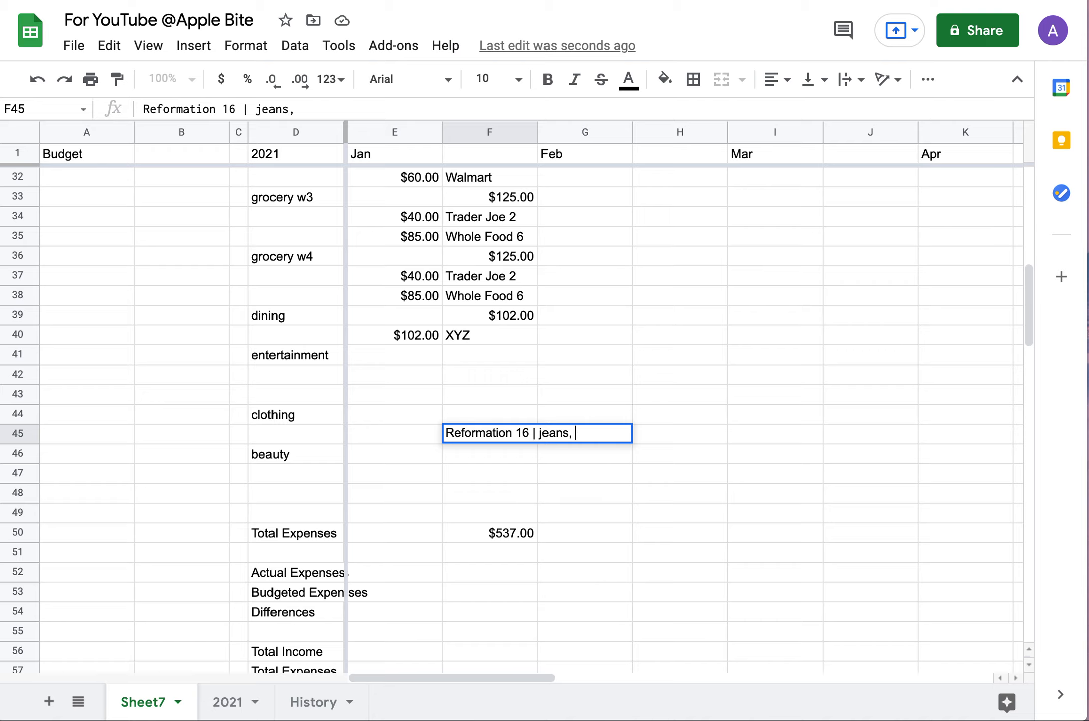
text( a)
key(BackSpace)
text(skirt)
Enter 170 as the clothing purchase amount in E45 and as the category amount in F44.
click(414, 435)
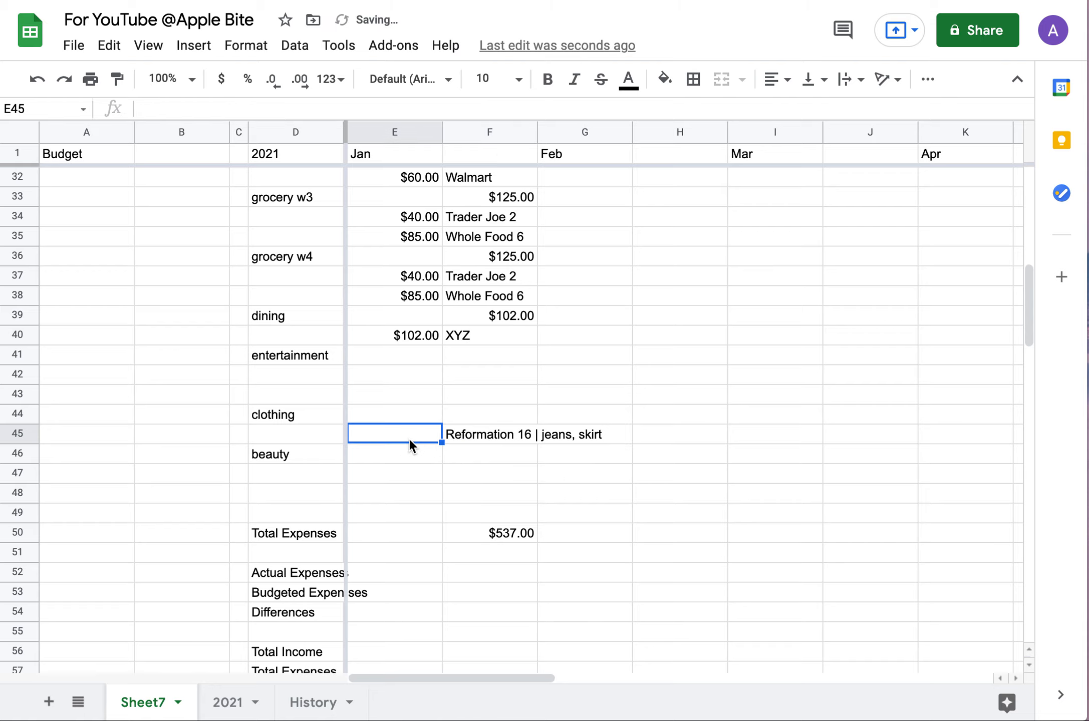
text(1)
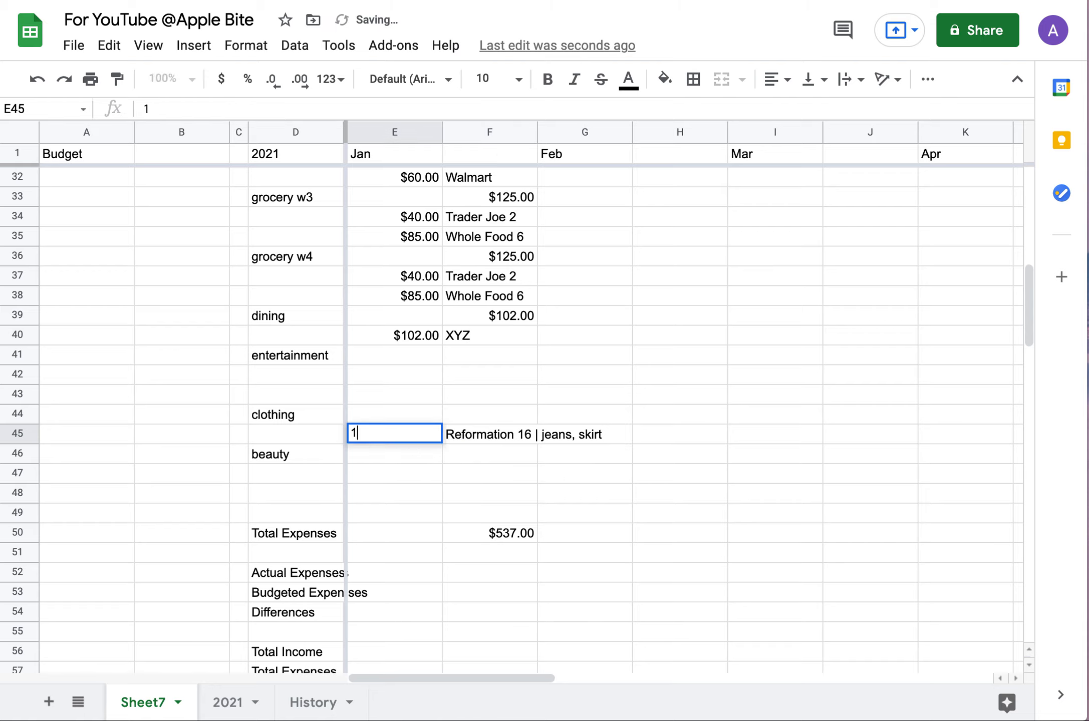
text(70)
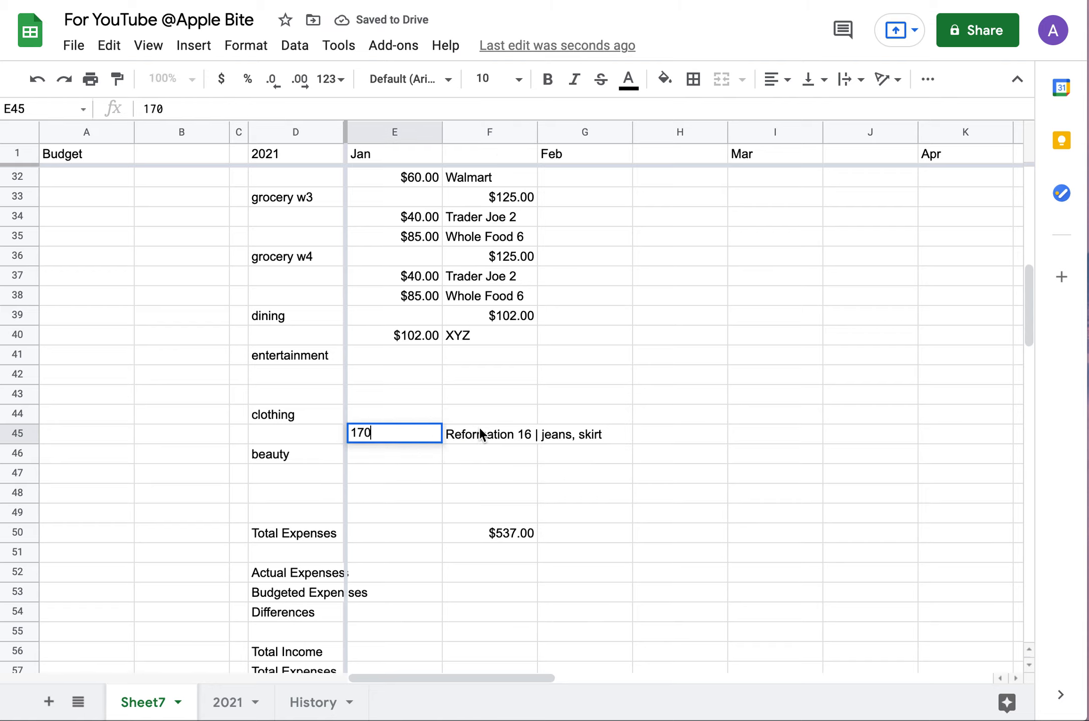
click(480, 414)
text(170)
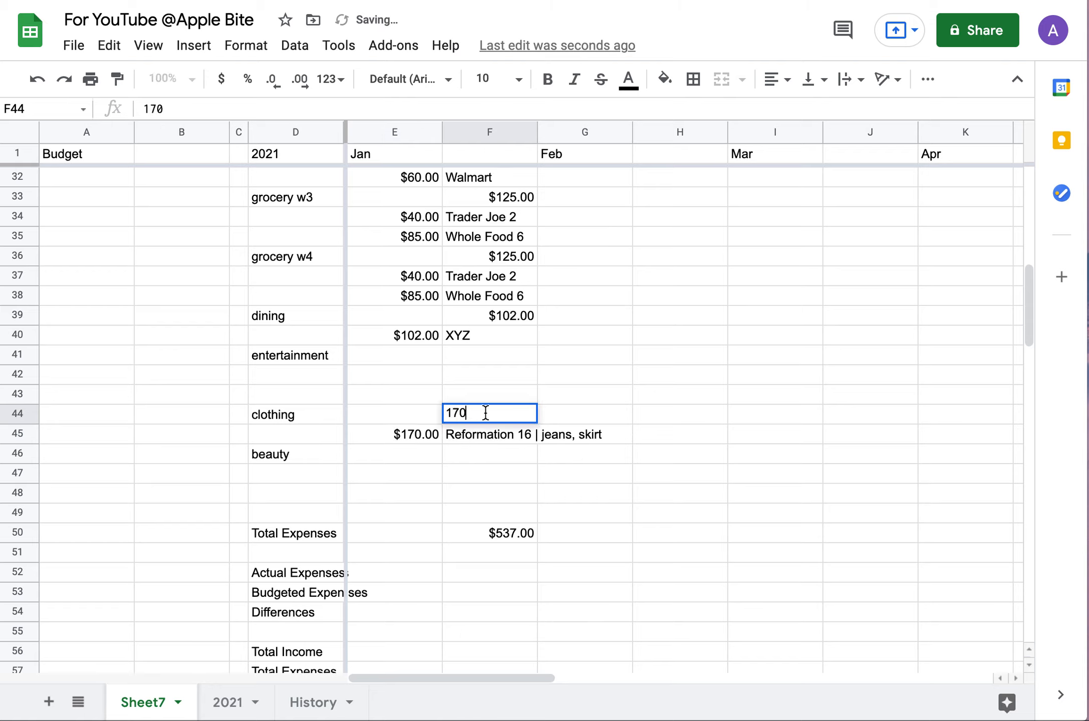
click(588, 474)
click(477, 440)
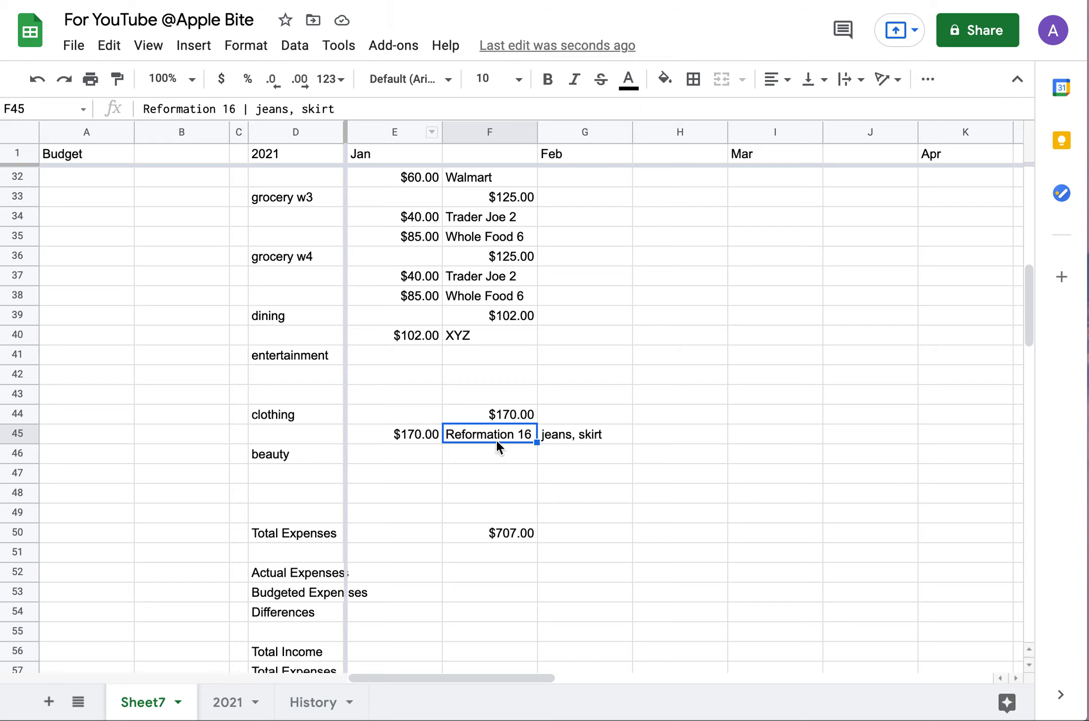
Enter the label Company in D3, above Week 1 in the income section.
scroll(473, 434, up, 3)
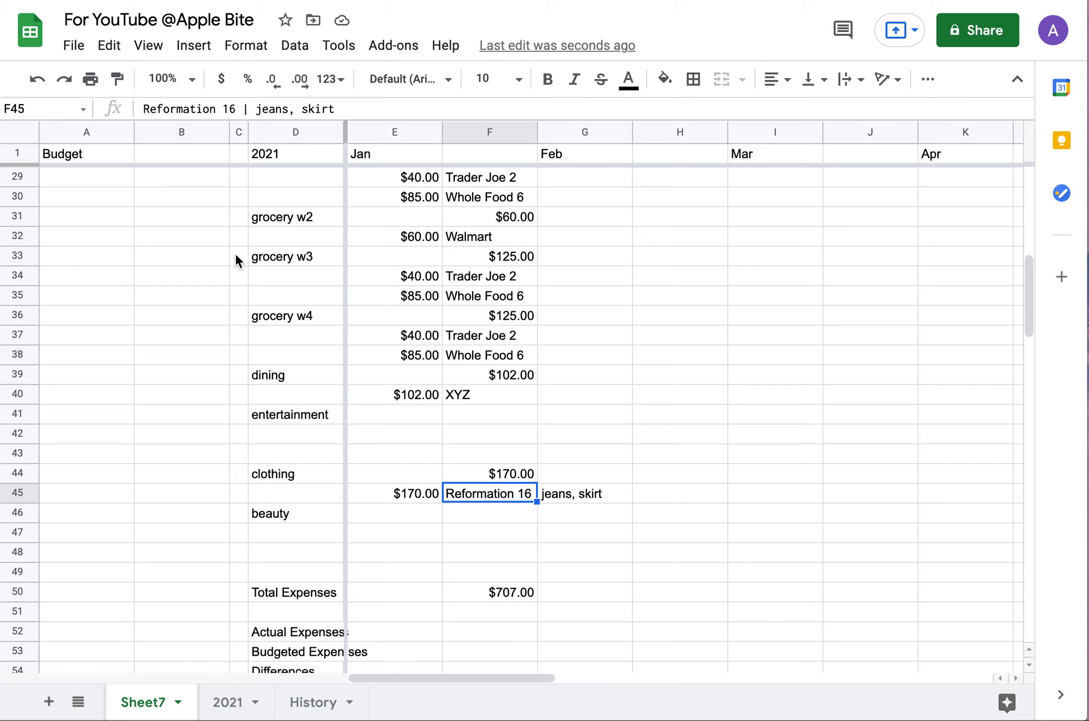
scroll(226, 416, up, 10)
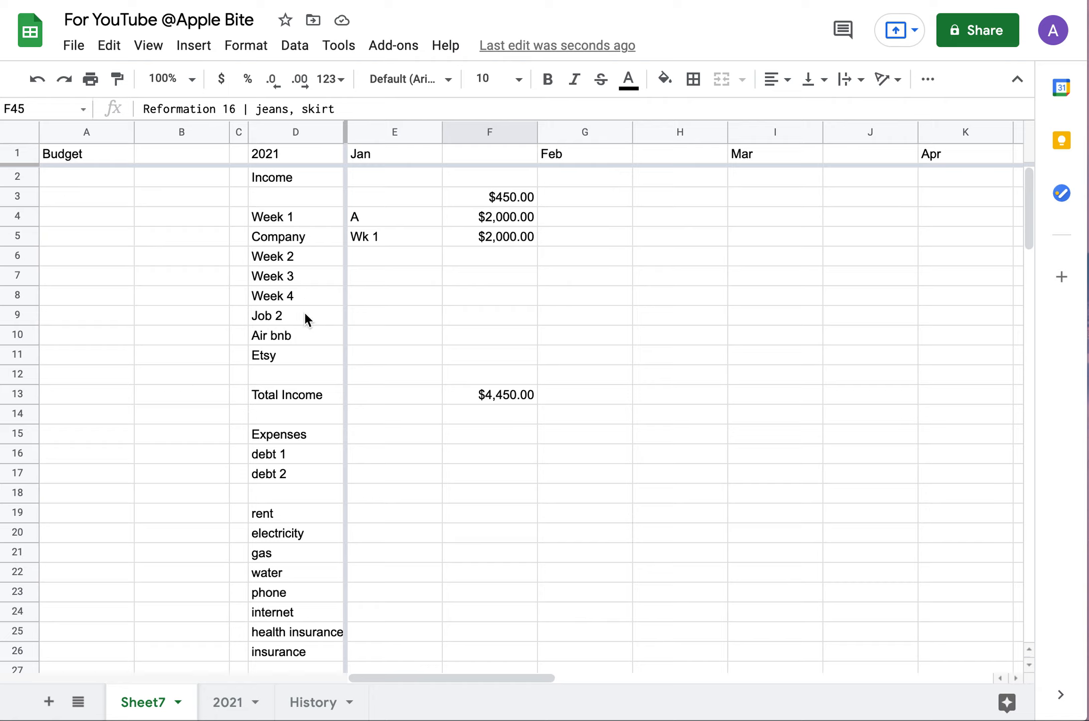
click(270, 199)
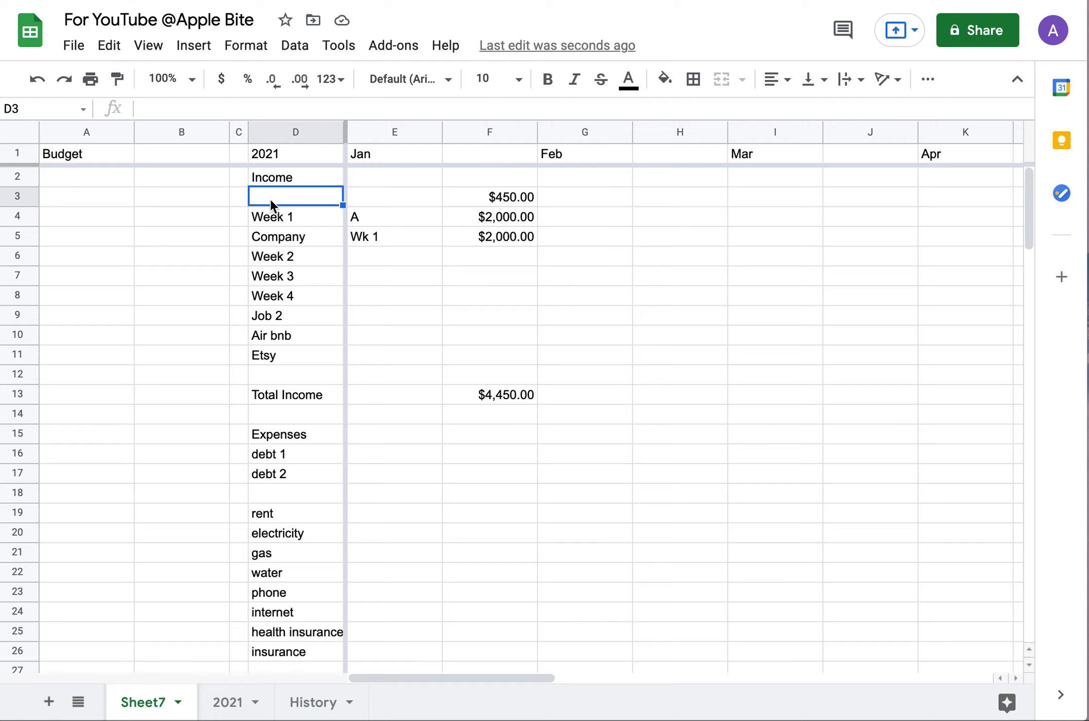
text(Company)
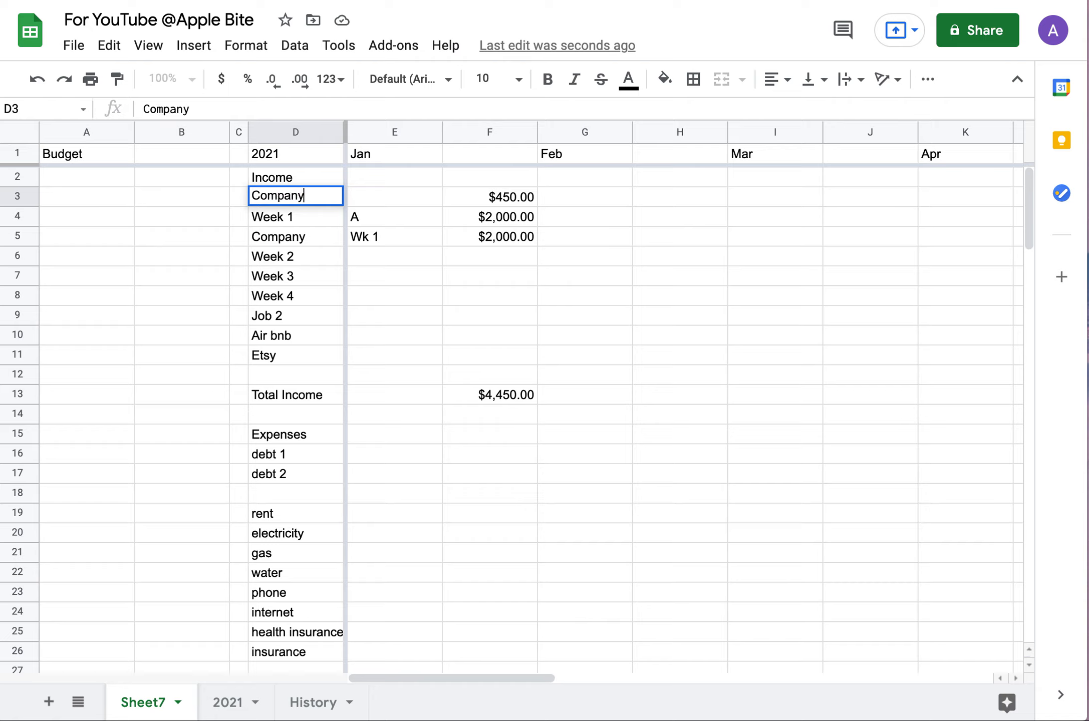
click(381, 276)
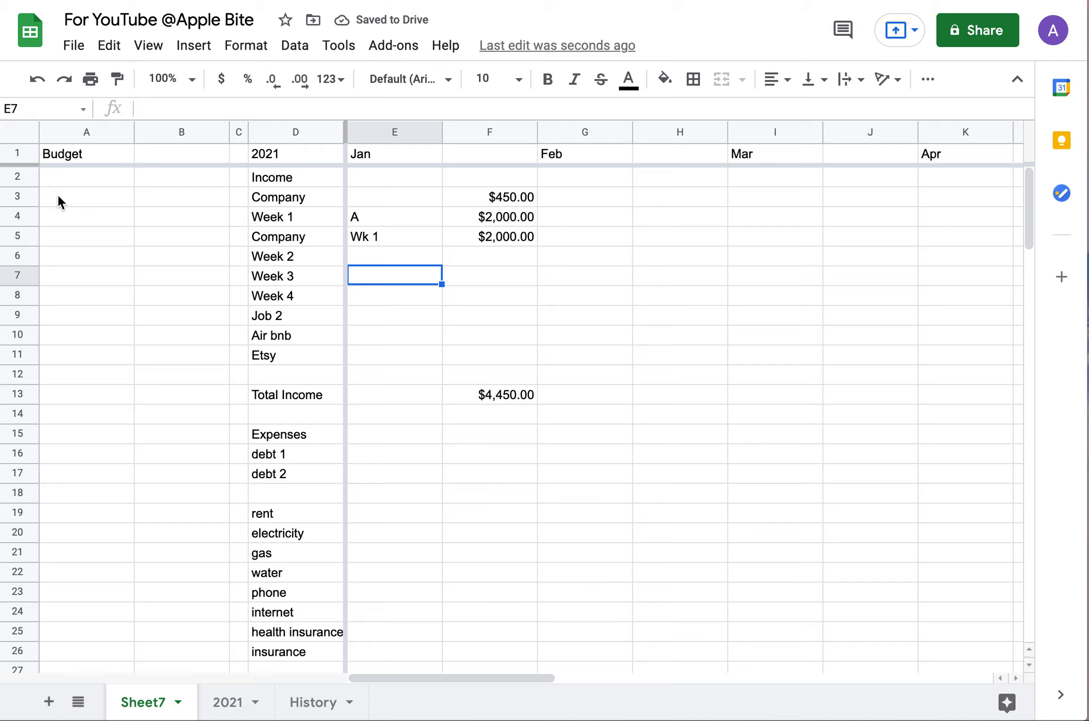
Copy the January Total Income cells E13:F13 into the budget columns at A13:B13.
click(118, 202)
click(156, 206)
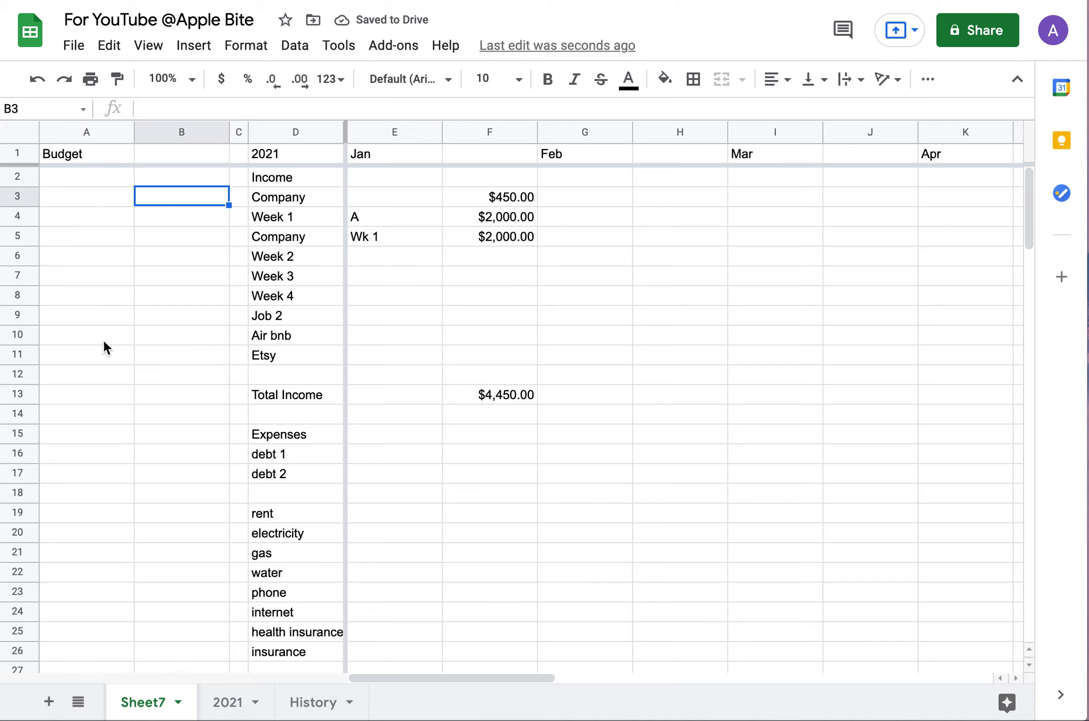
scroll(119, 388, down, 1)
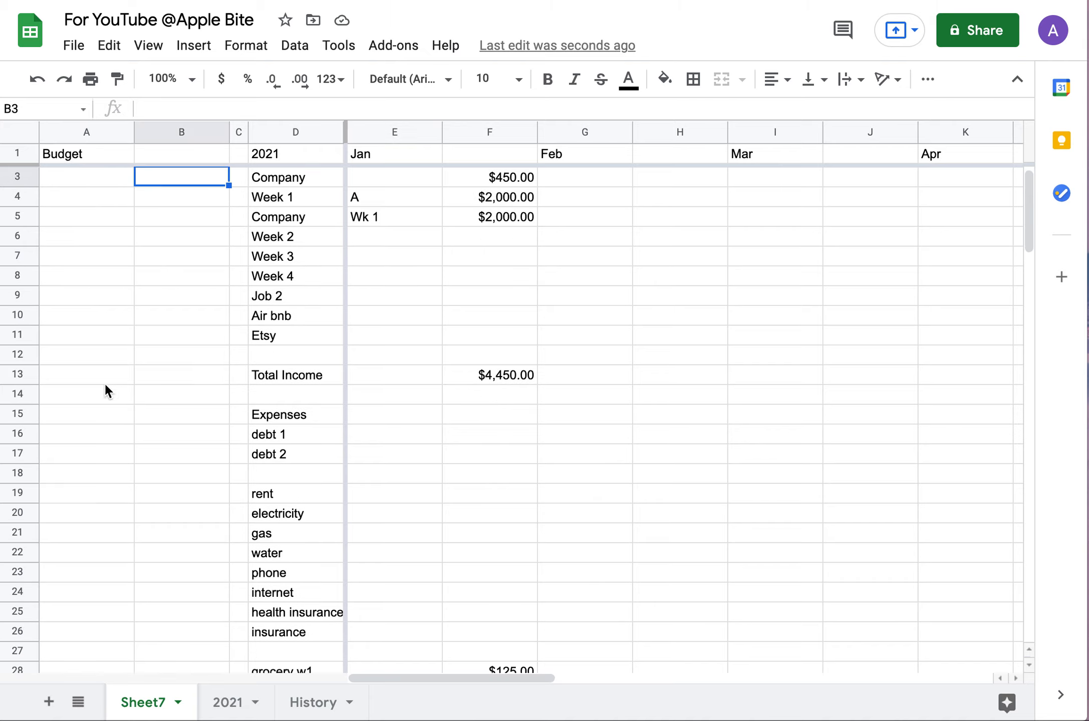
click(71, 377)
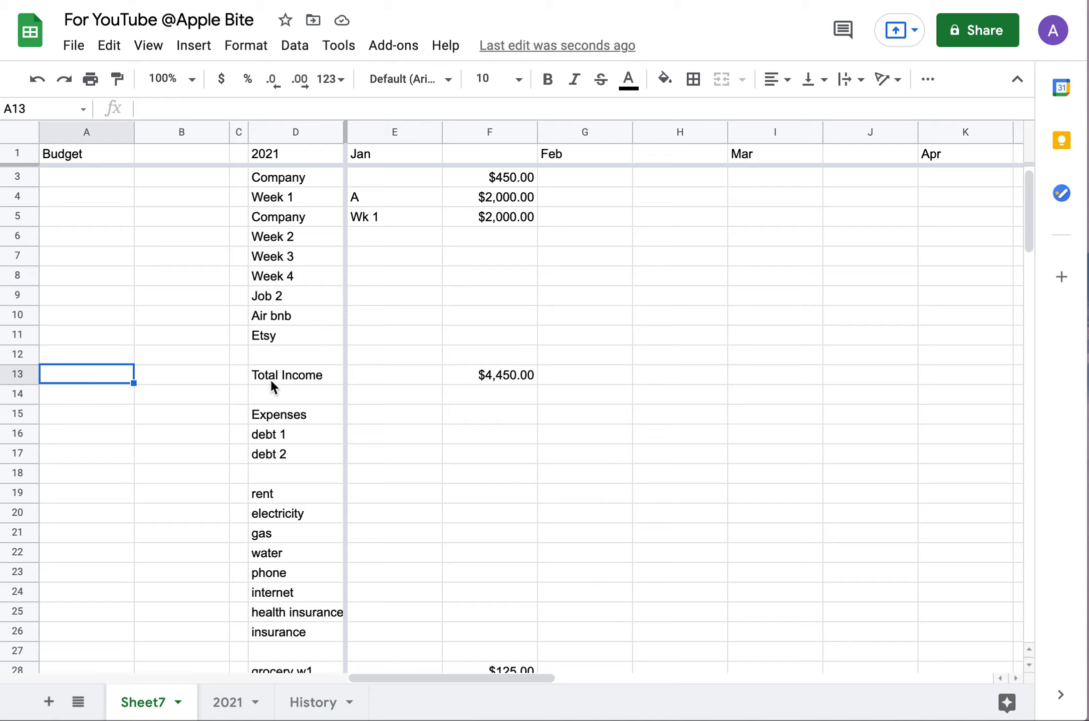
drag(271, 380, 521, 386)
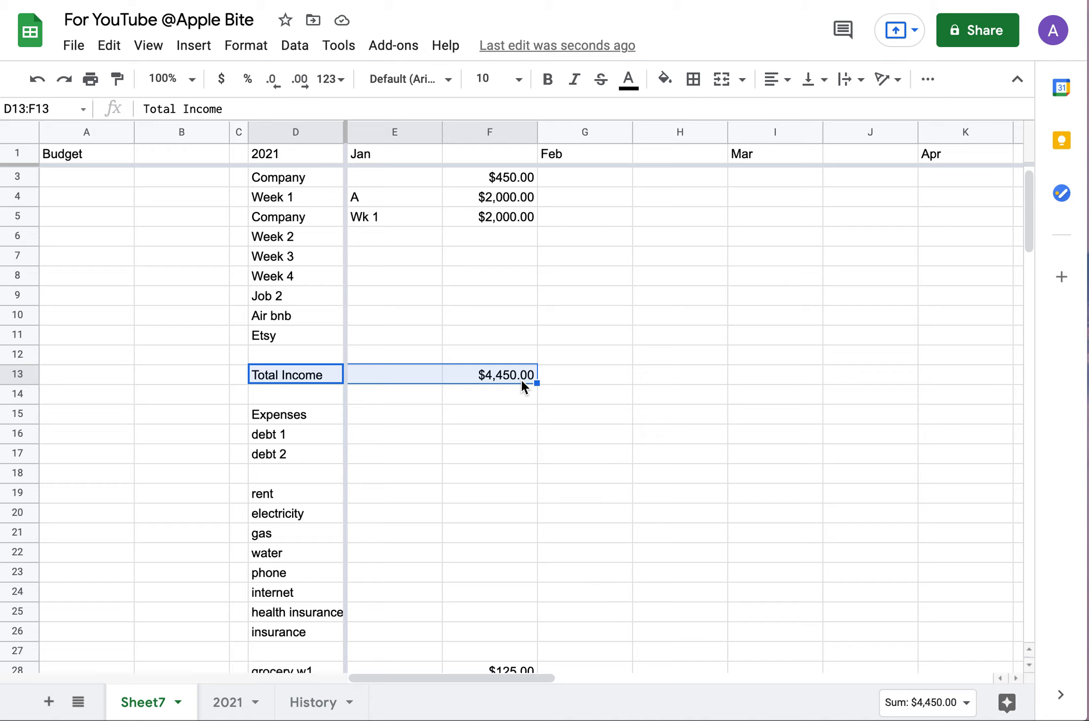
click(520, 380)
drag(396, 374, 467, 375)
key(super+c)
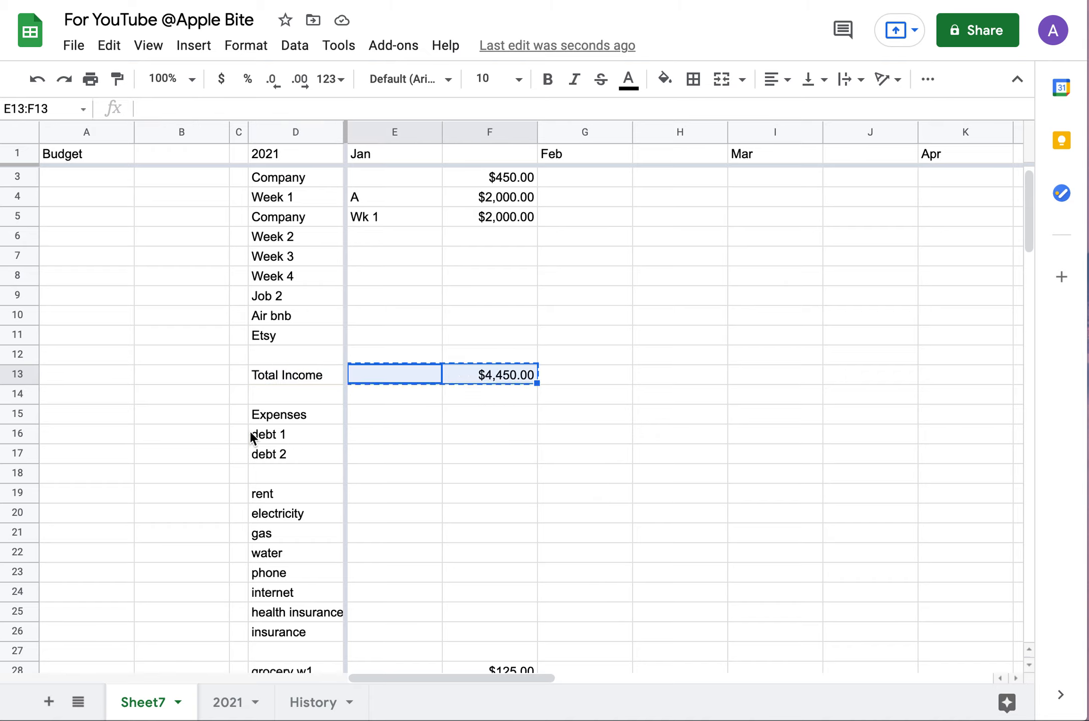
click(64, 372)
key(super+v)
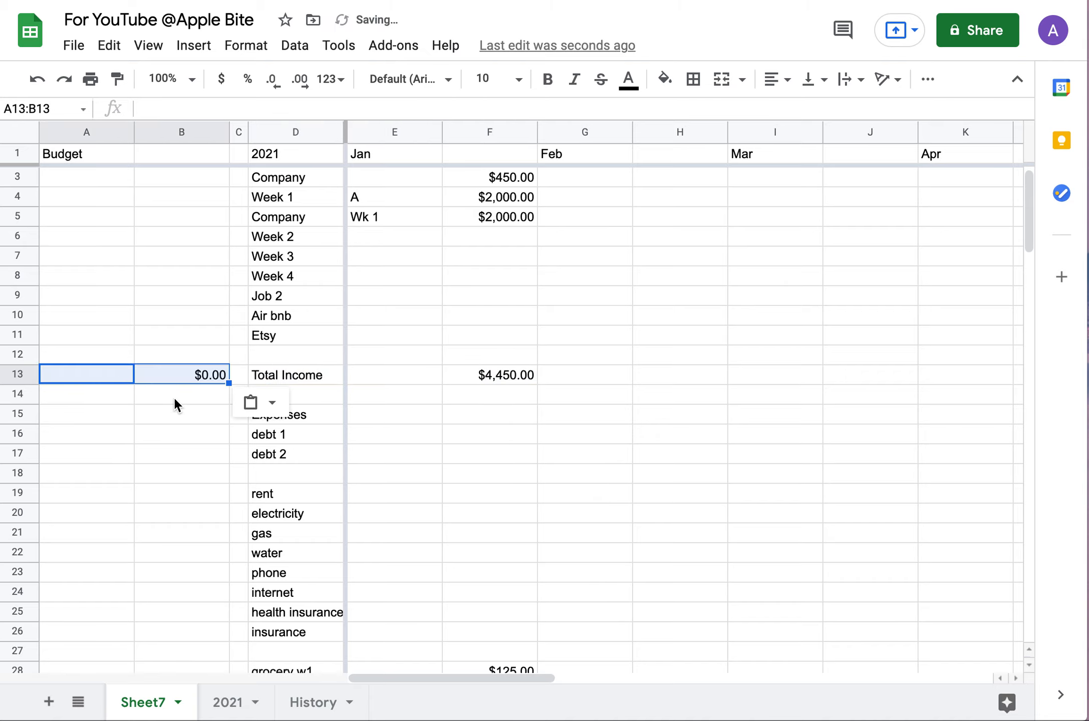
Copy the January Total Expenses cells E50:F50 into the budget columns at A50:B50.
click(173, 396)
scroll(164, 466, down, 6)
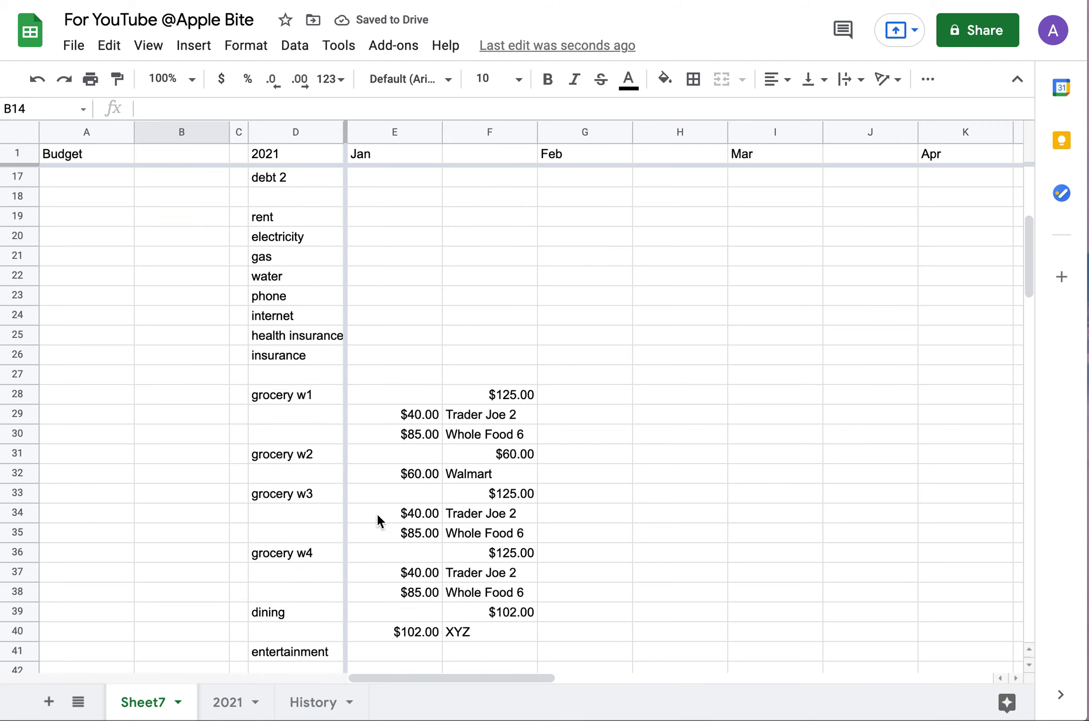
scroll(374, 629, down, 5)
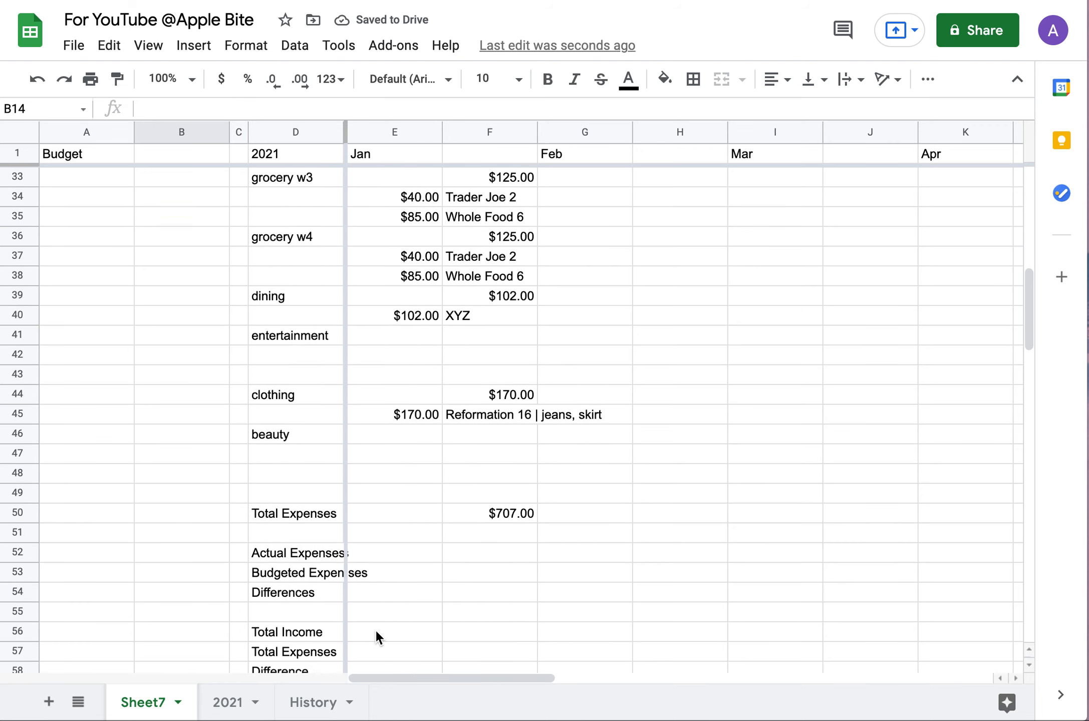
drag(393, 516, 508, 512)
key(super+c)
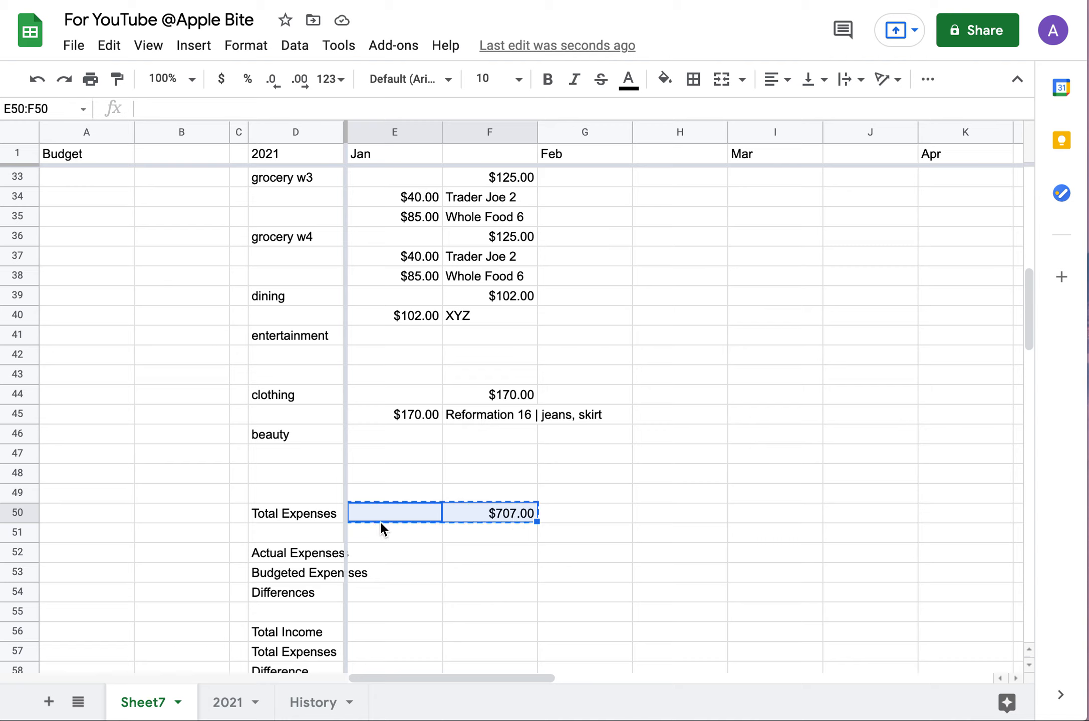
click(89, 513)
key(super+v)
Inspect the sum ranges of the budget Total Expenses formula in B50 and the budget Total Income formula in B13.
click(194, 517)
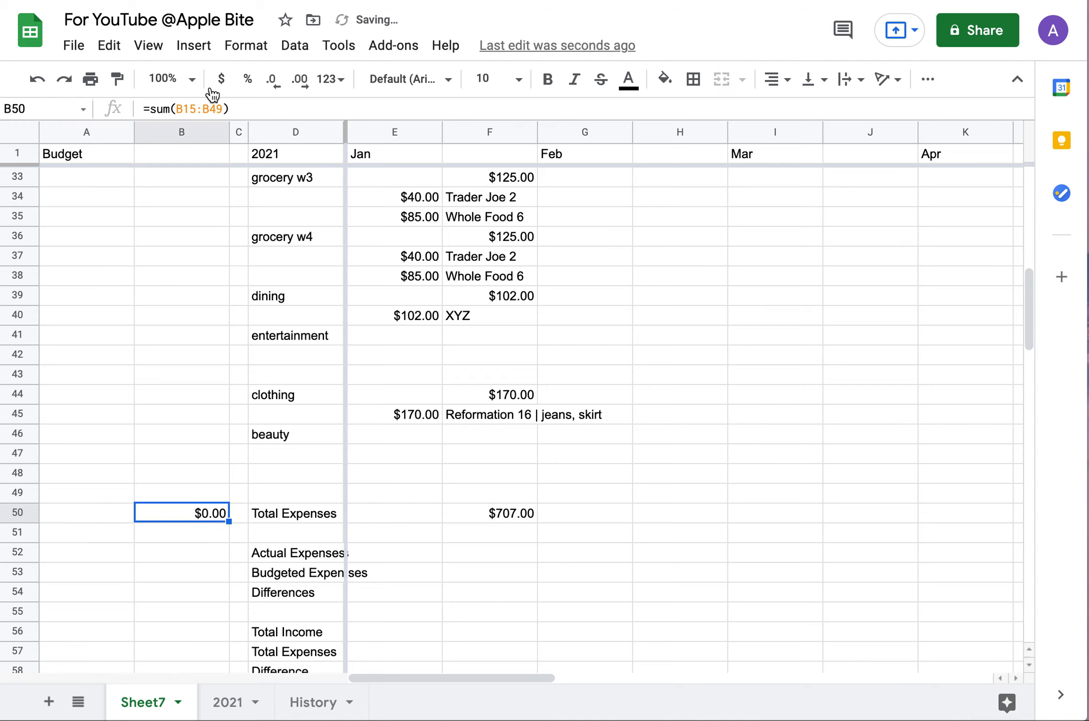
click(222, 109)
scroll(189, 386, up, 10)
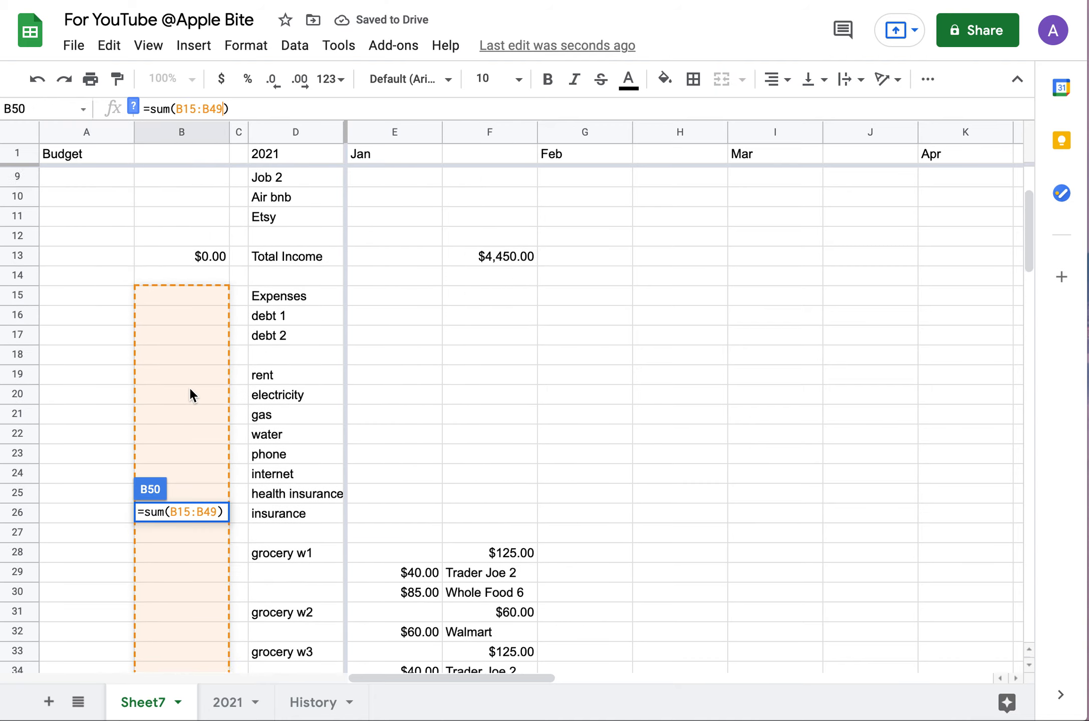
click(208, 317)
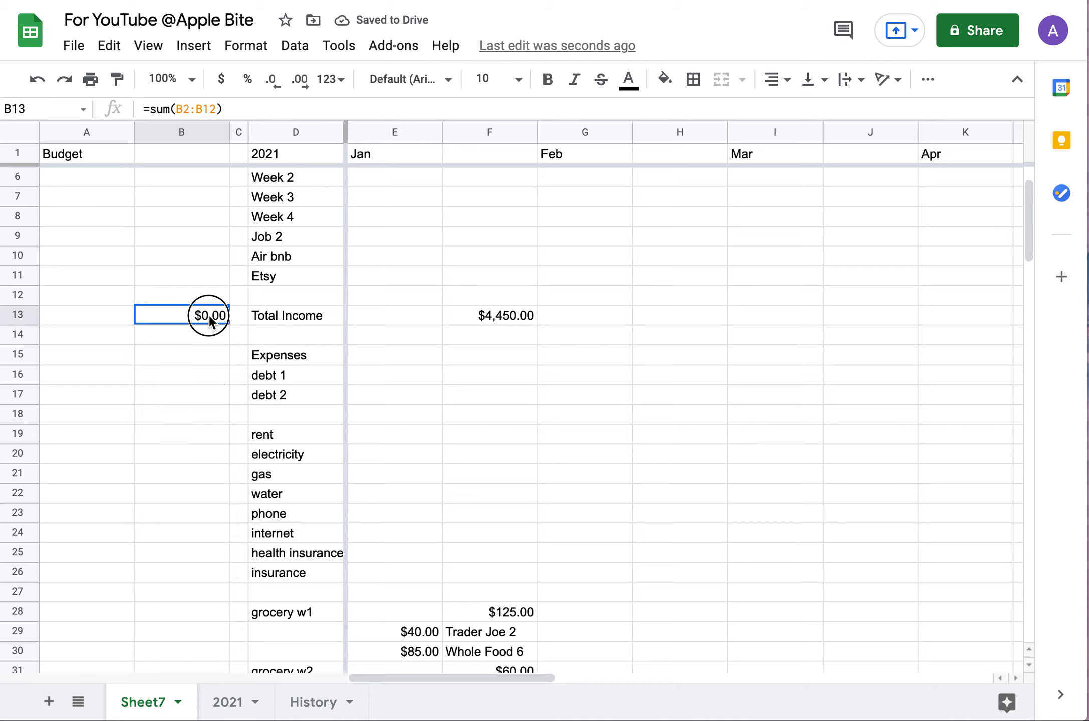
click(195, 109)
scroll(199, 127, up, 2)
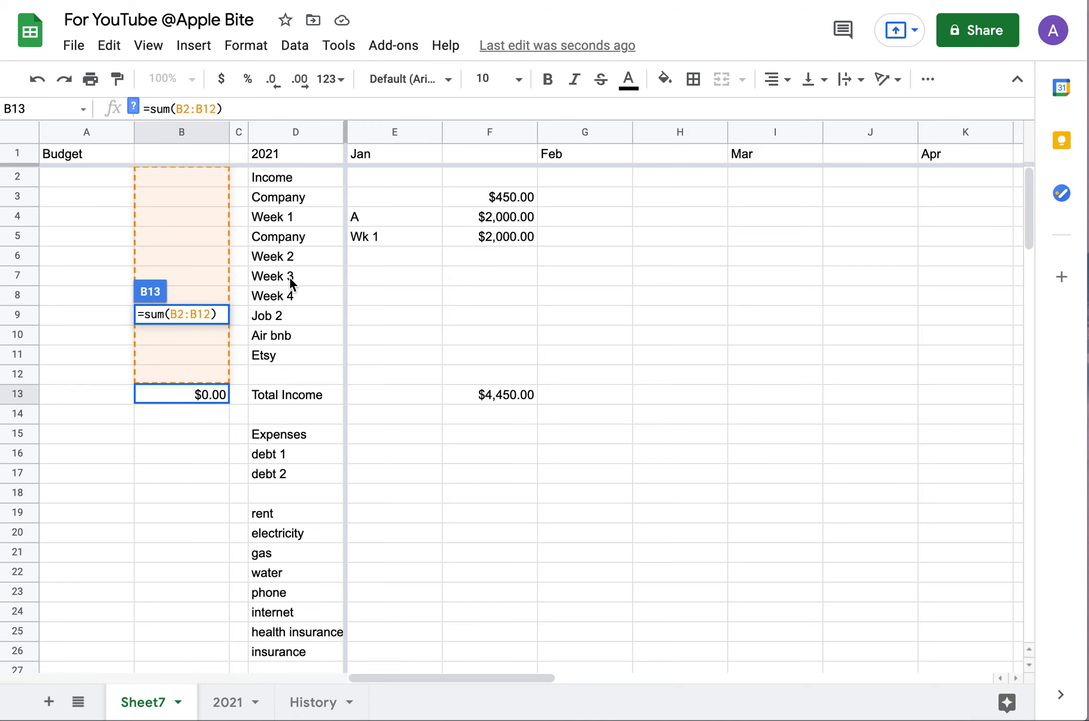
click(314, 382)
scroll(315, 384, down, 10)
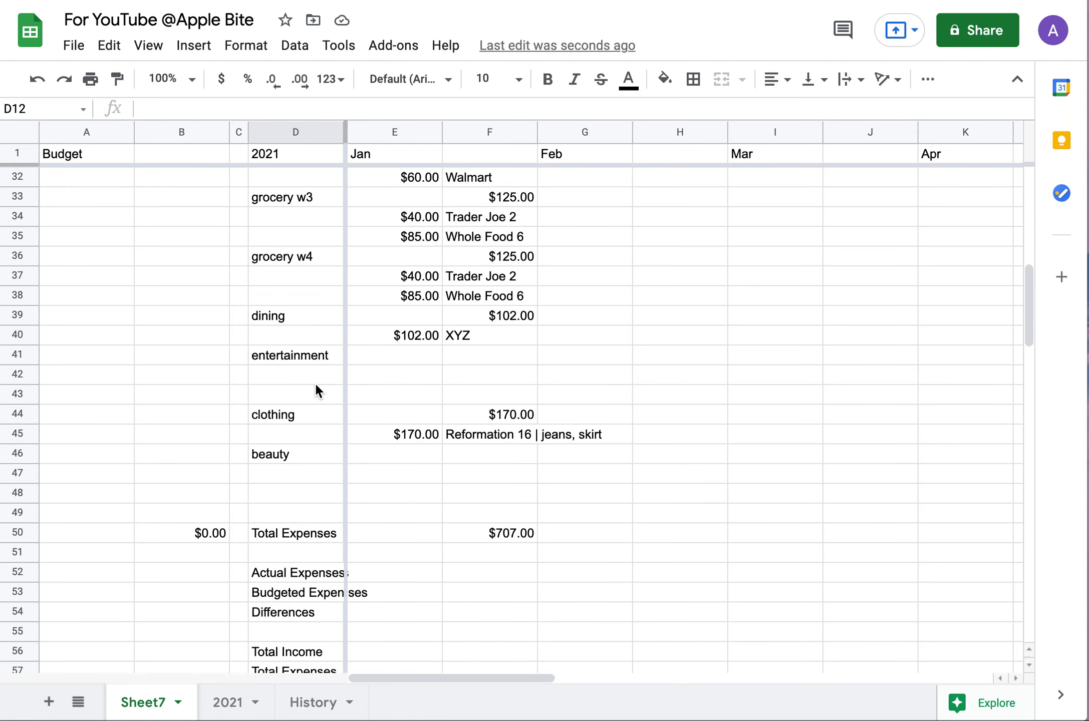
scroll(316, 384, up, 5)
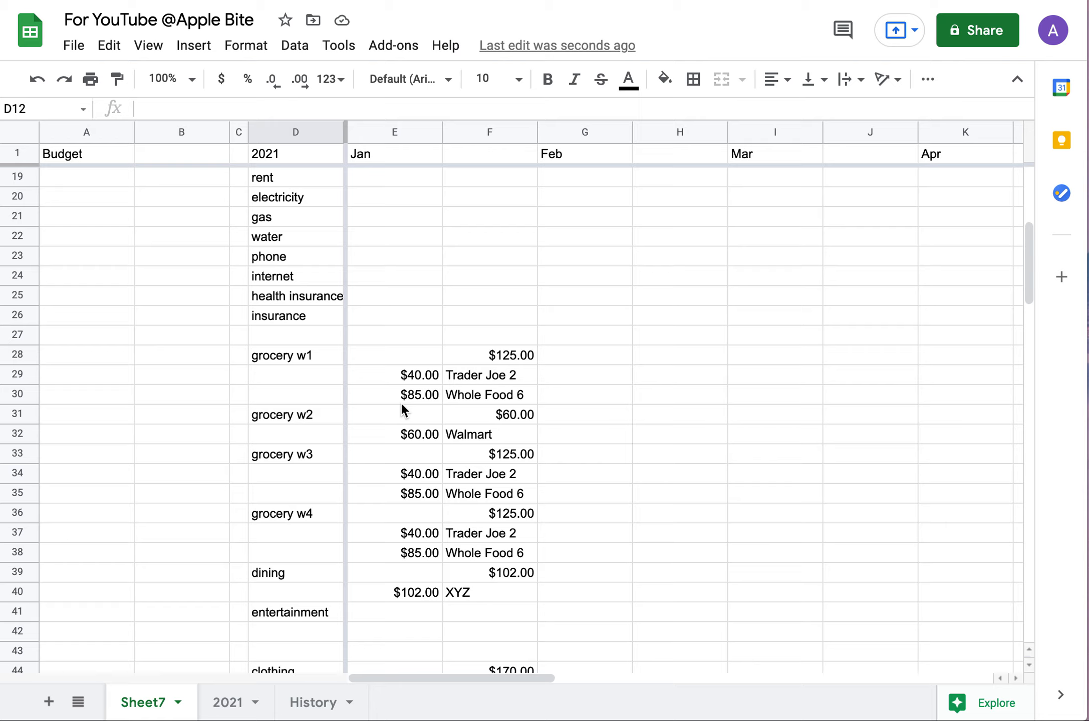
scroll(400, 403, up, 5)
scroll(399, 412, down, 7)
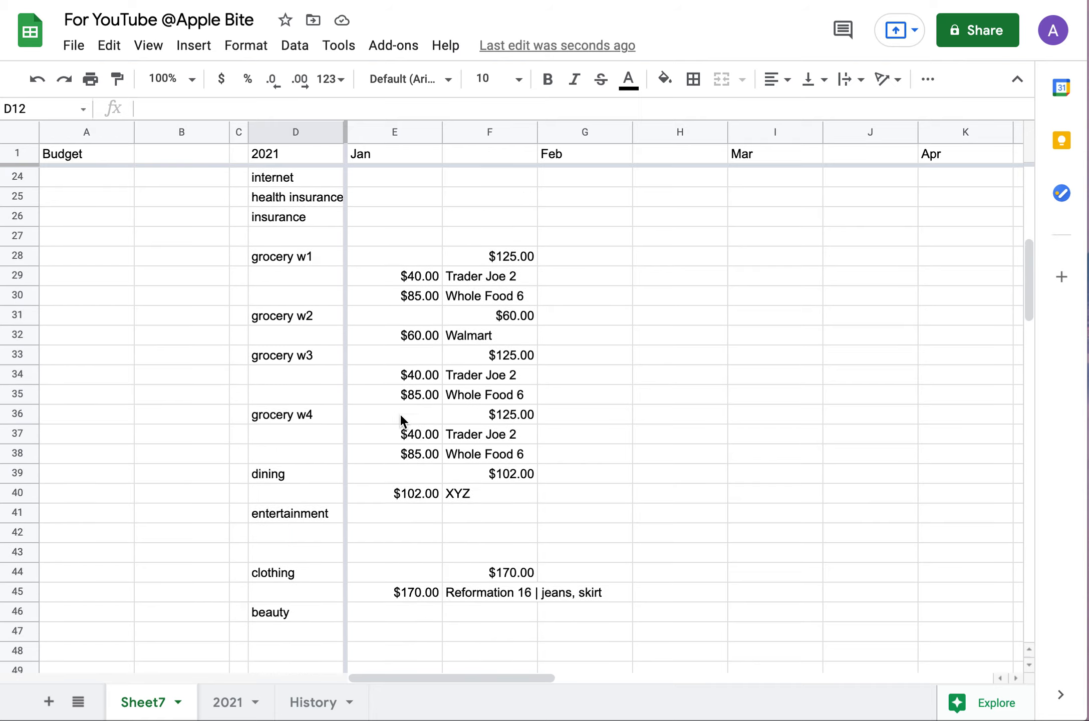
scroll(400, 429, up, 7)
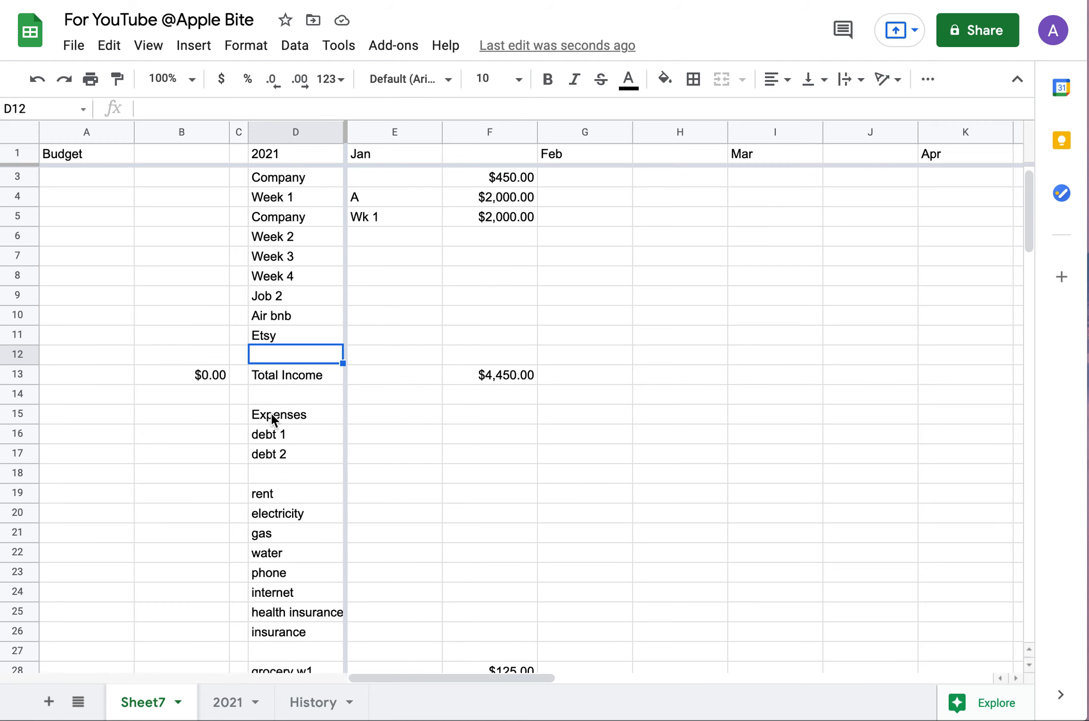
scroll(272, 418, down, 5)
scroll(271, 419, up, 5)
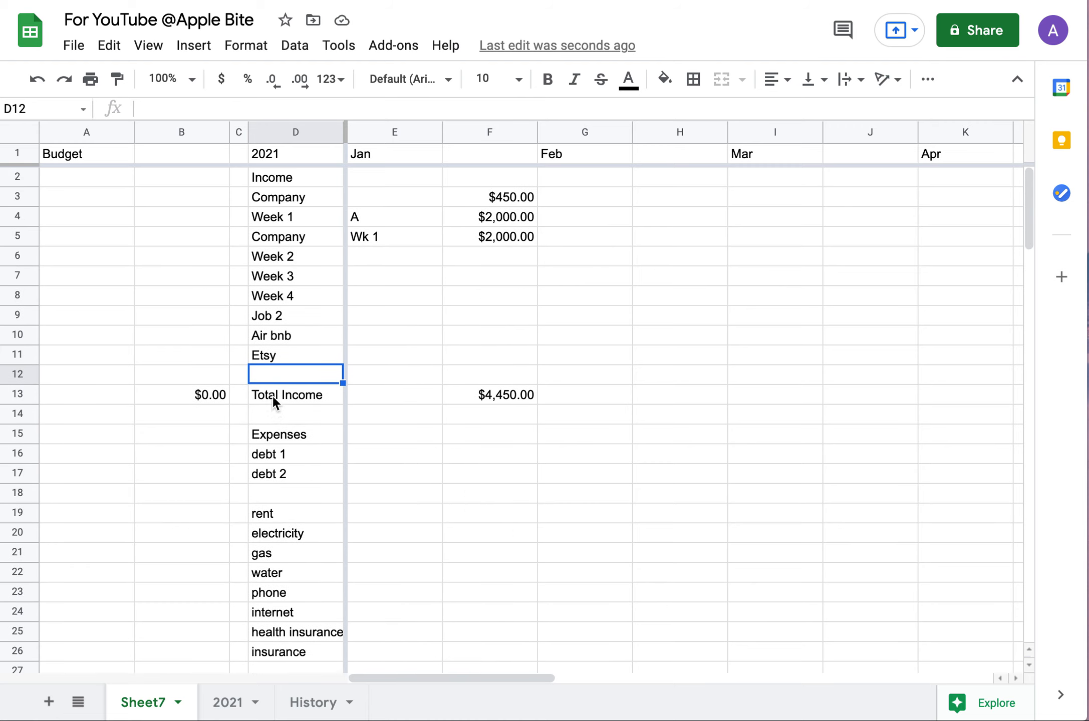
Try adding the prefix Cash to the Expenses heading in D15 so it reads Cash Expenses.
click(272, 400)
click(286, 435)
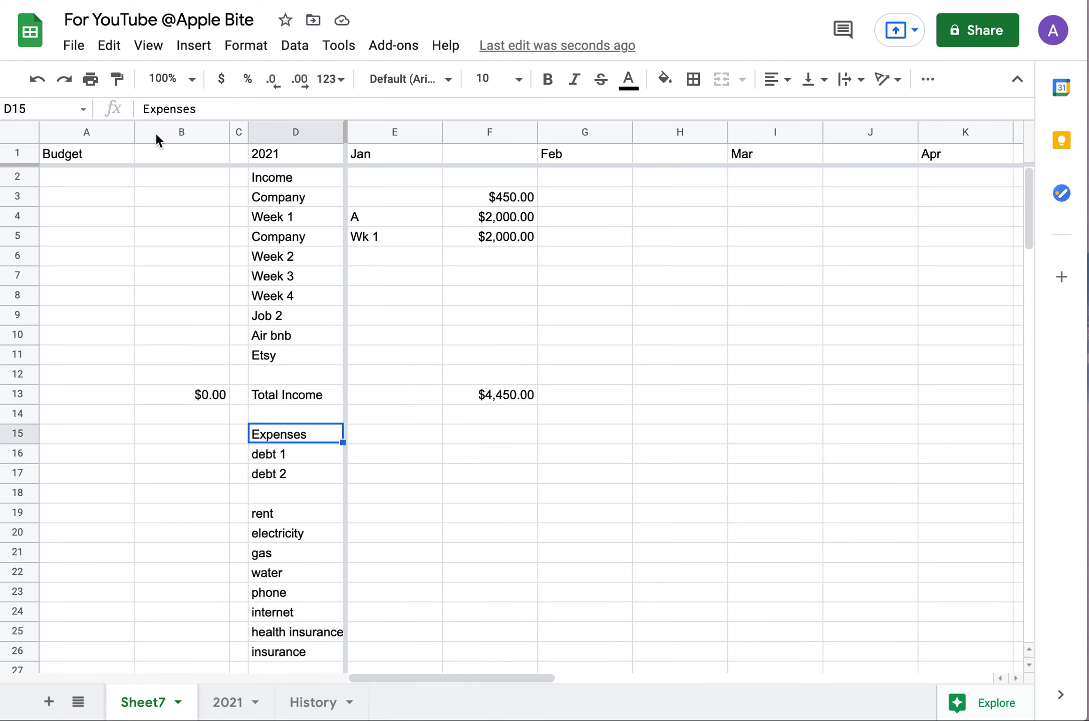
click(143, 107)
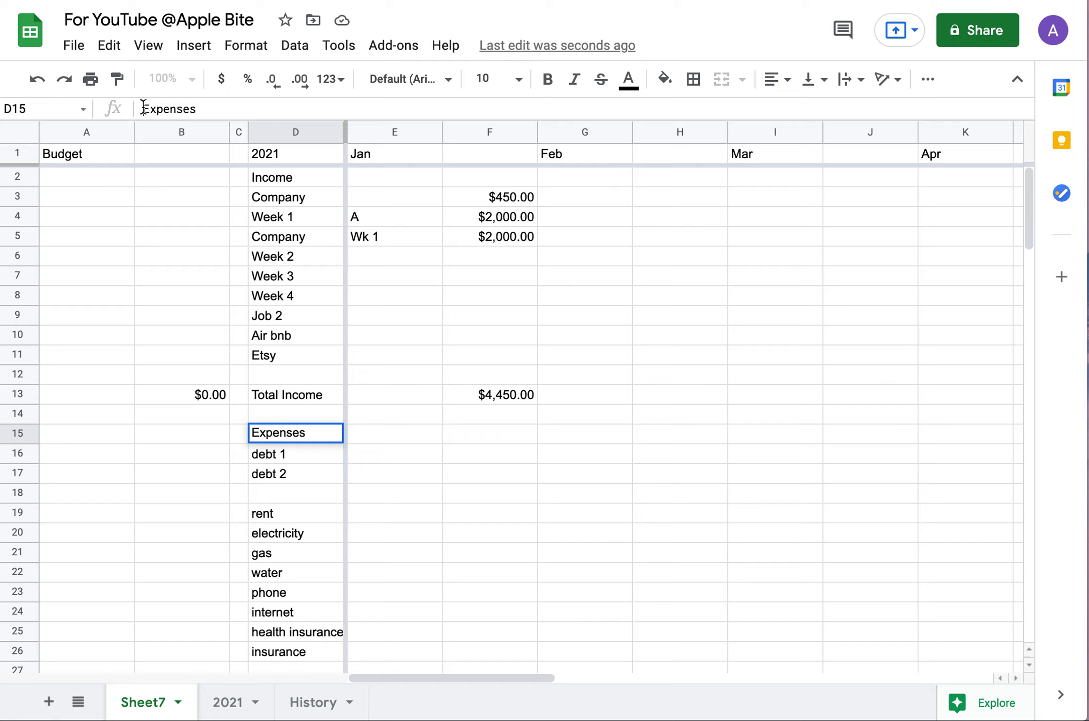
text(C)
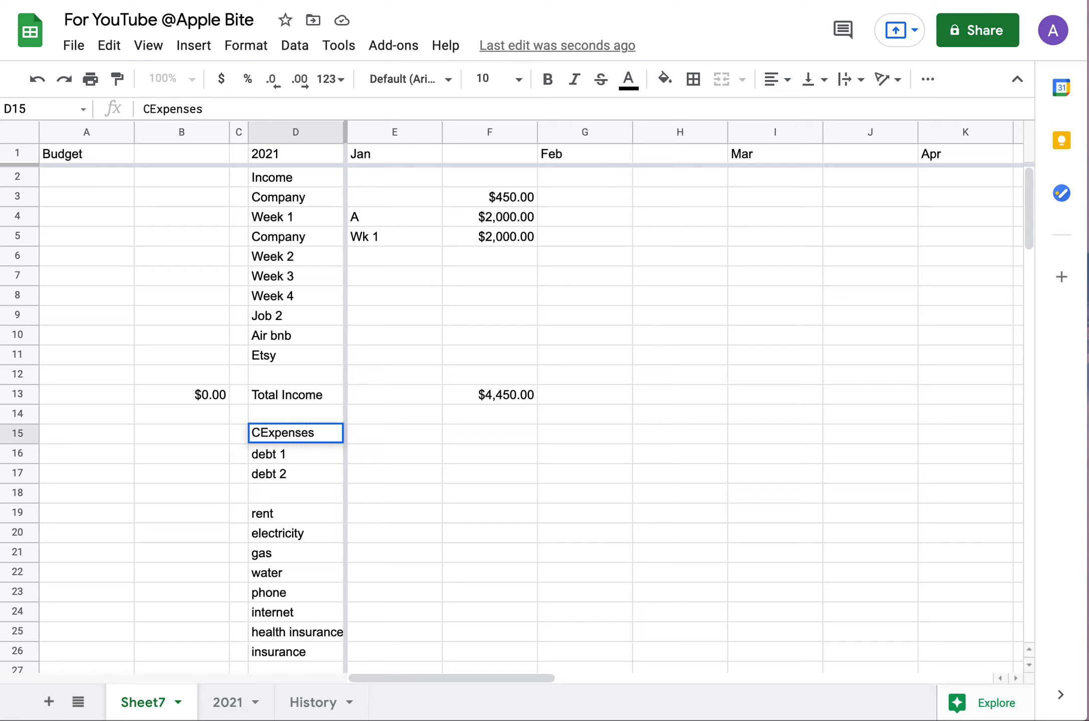
text(ash)
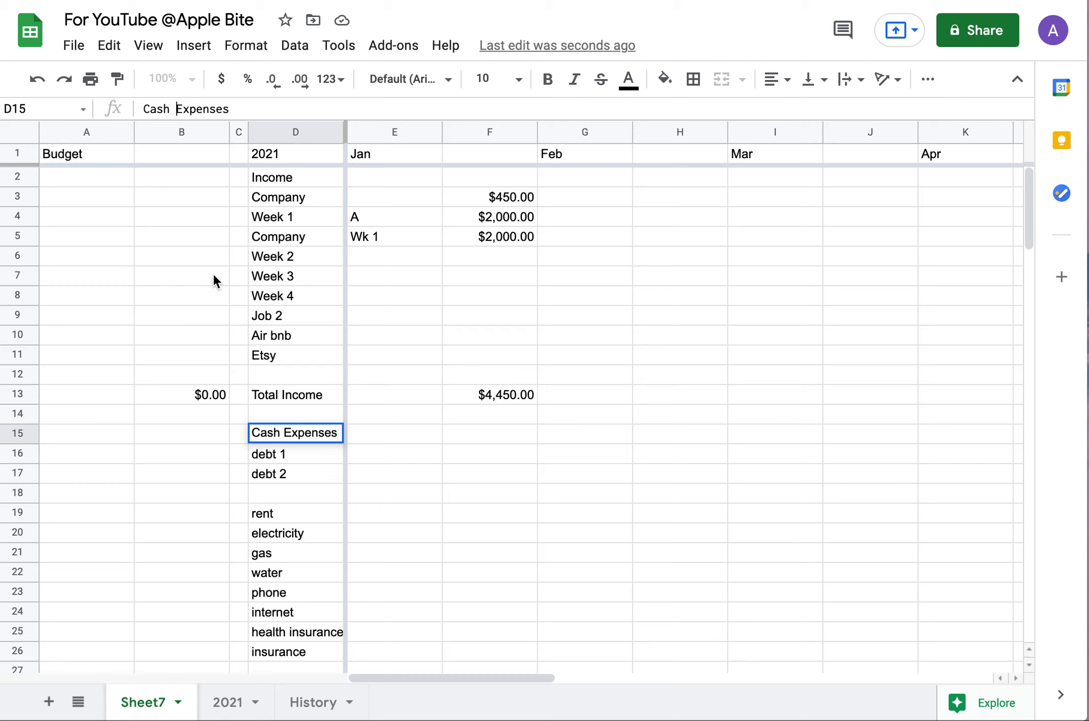
scroll(322, 581, down, 2)
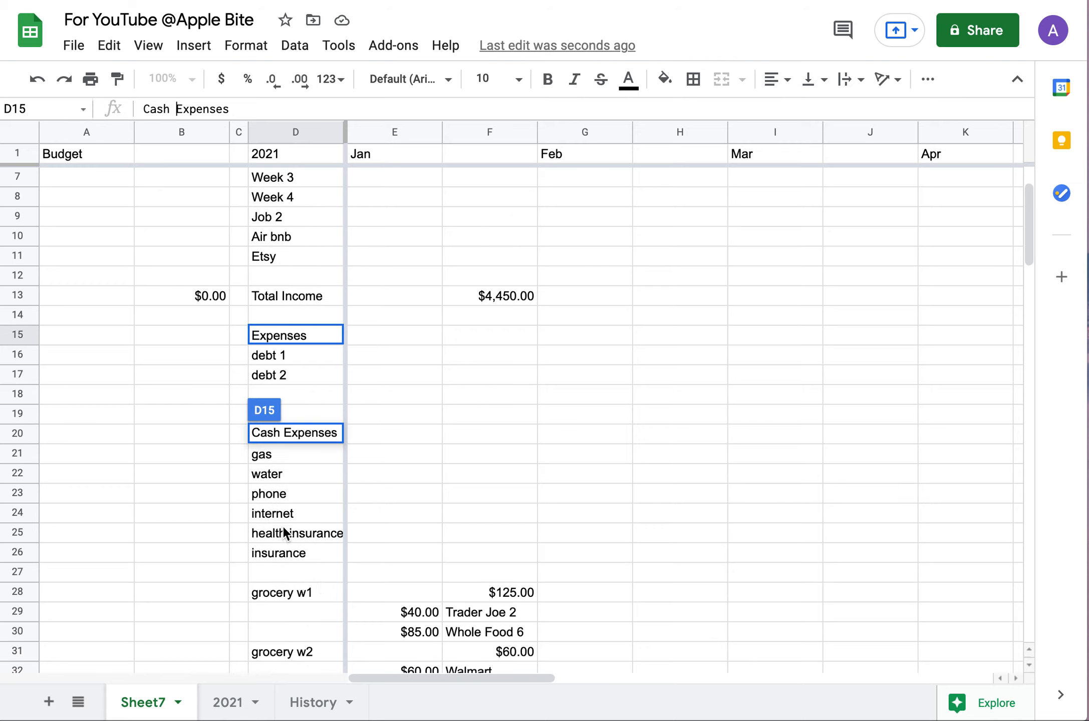
Replace the prefix Cash with DC in the Expenses heading being edited in D15.
key(BackSpace)
key(BackSpace)
key(BackSpace)
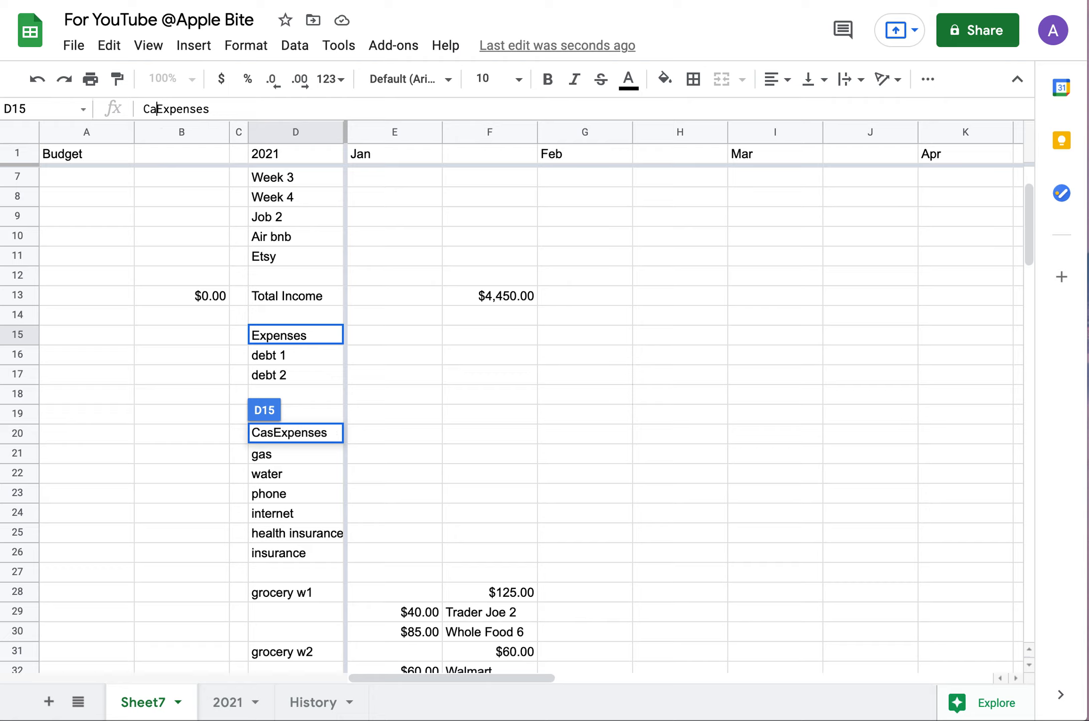
key(BackSpace)
key(BackSpace)
text(DC)
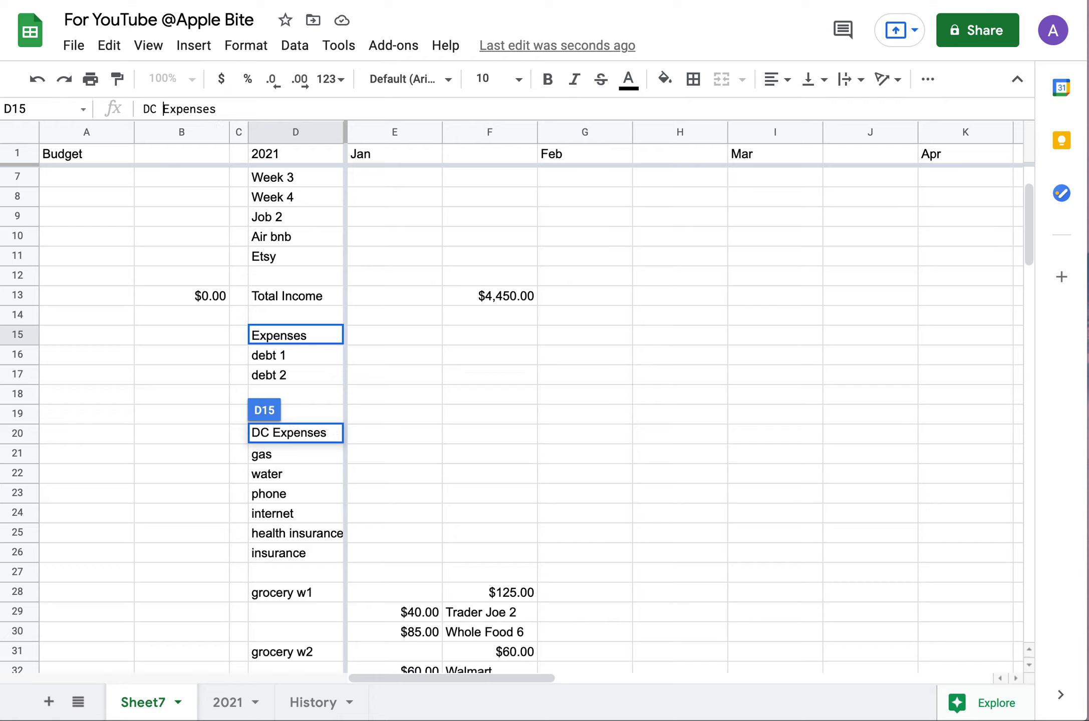
Swap the DC prefix for CC in the D15 heading, and remove it so the heading is just Expenses.
key(BackSpace)
key(BackSpace)
key(BackSpace)
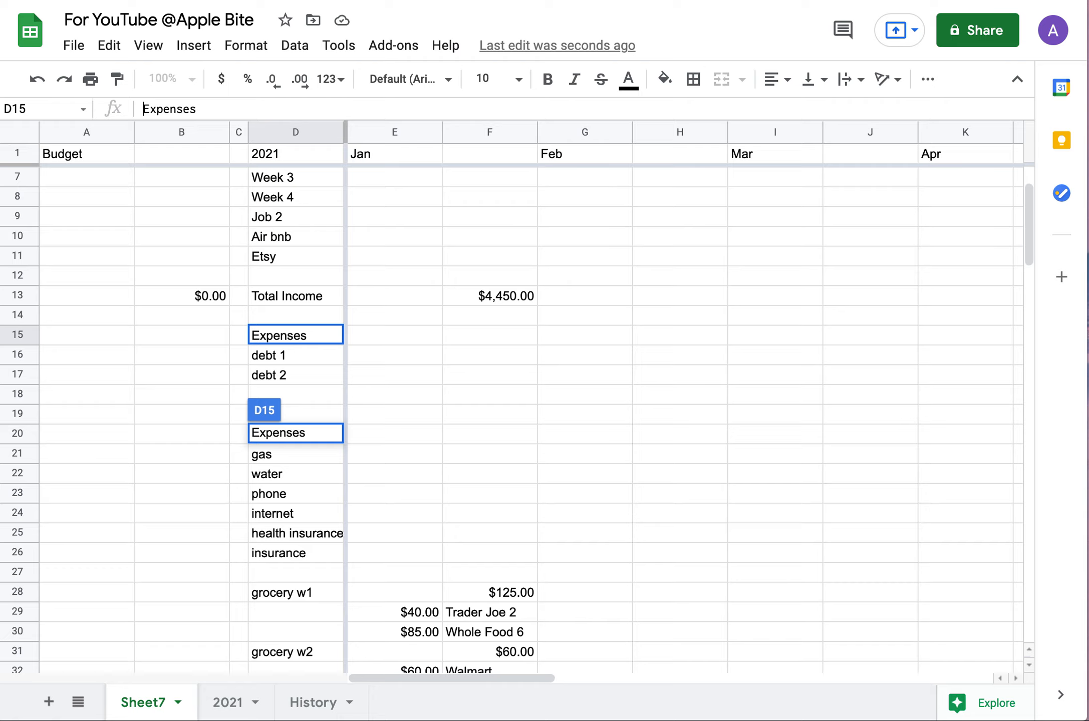
text(CC)
key(BackSpace)
key(BackSpace)
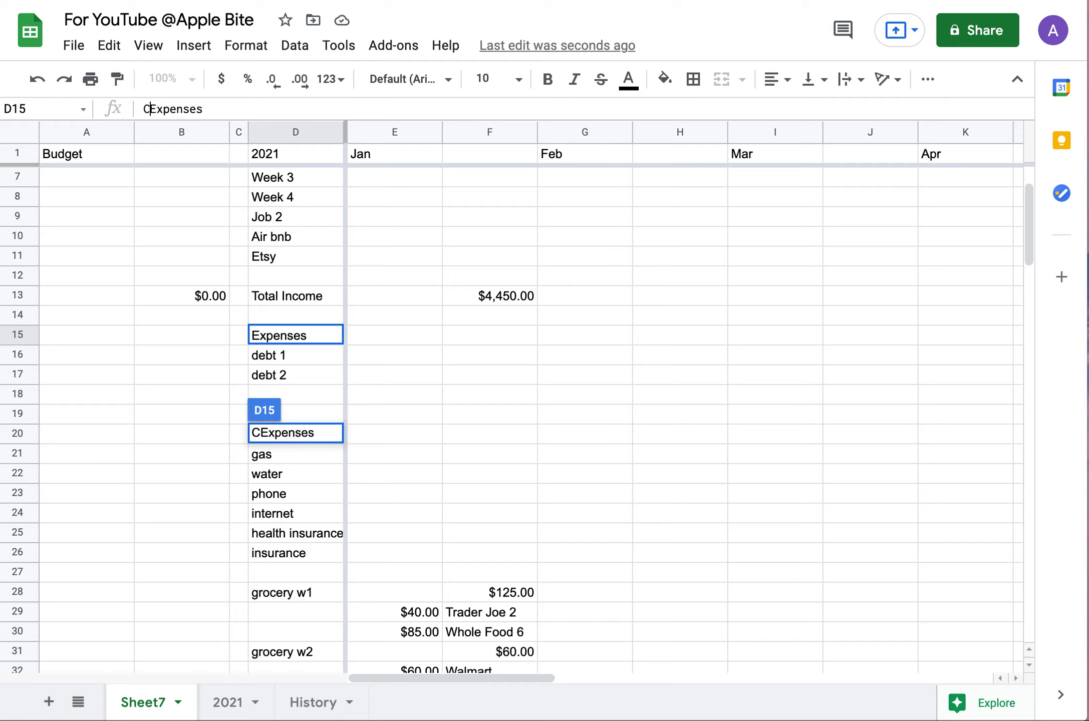
key(BackSpace)
scroll(350, 439, down, 9)
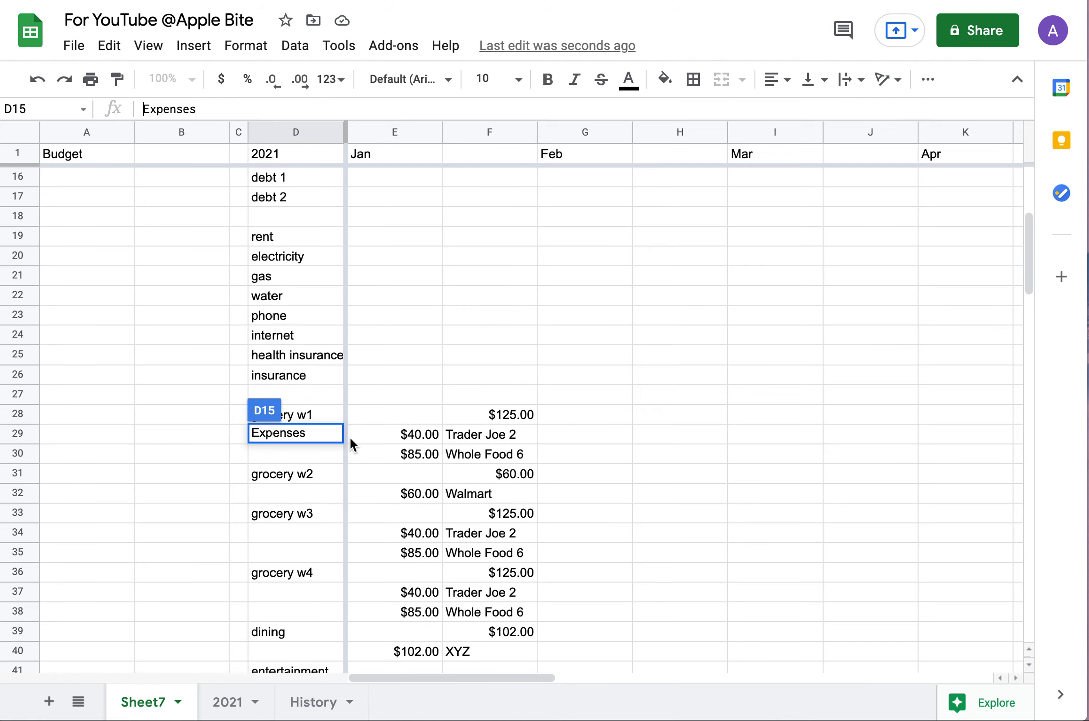
click(378, 475)
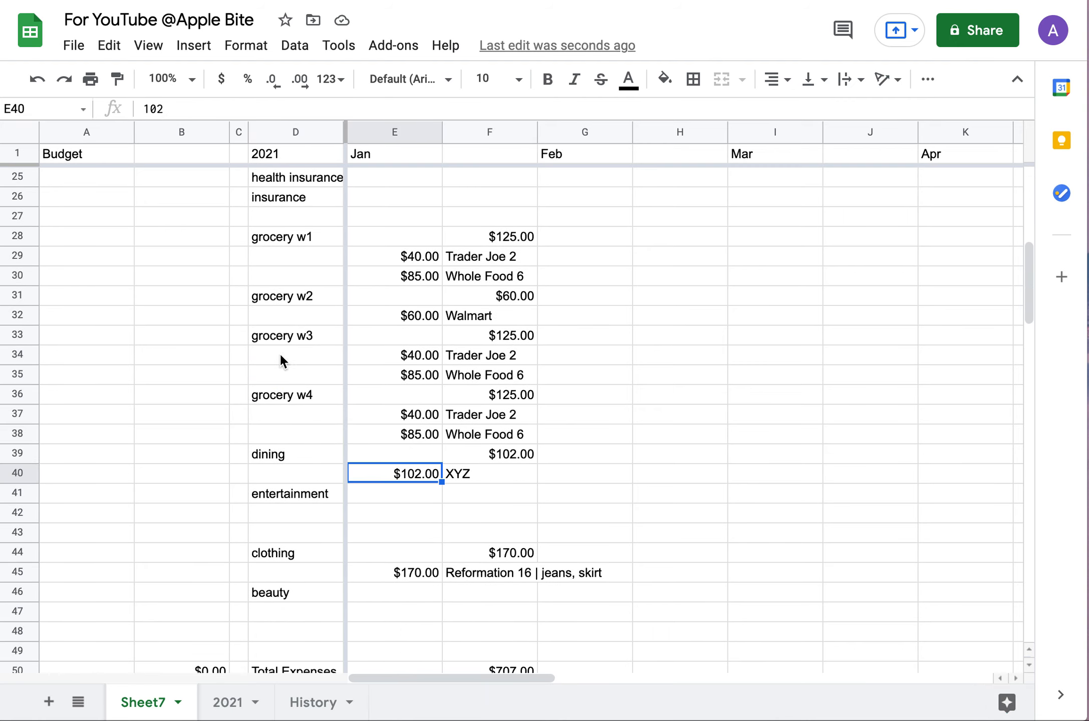
scroll(279, 533, down, 4)
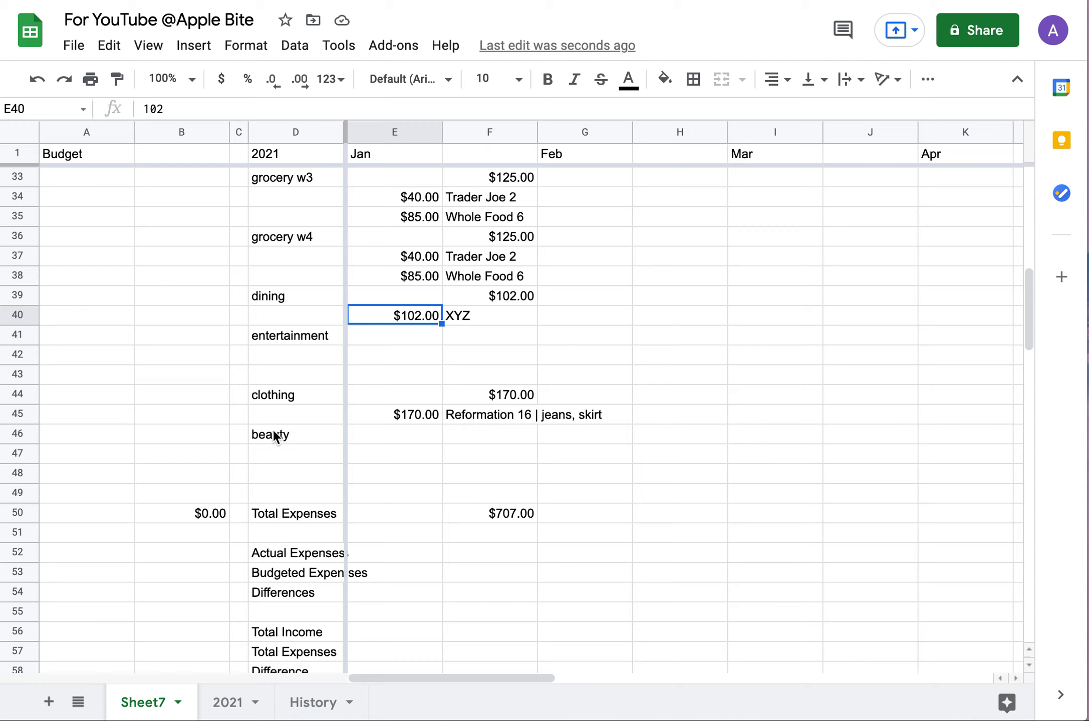
scroll(272, 416, down, 1)
scroll(272, 416, up, 2)
scroll(272, 416, down, 3)
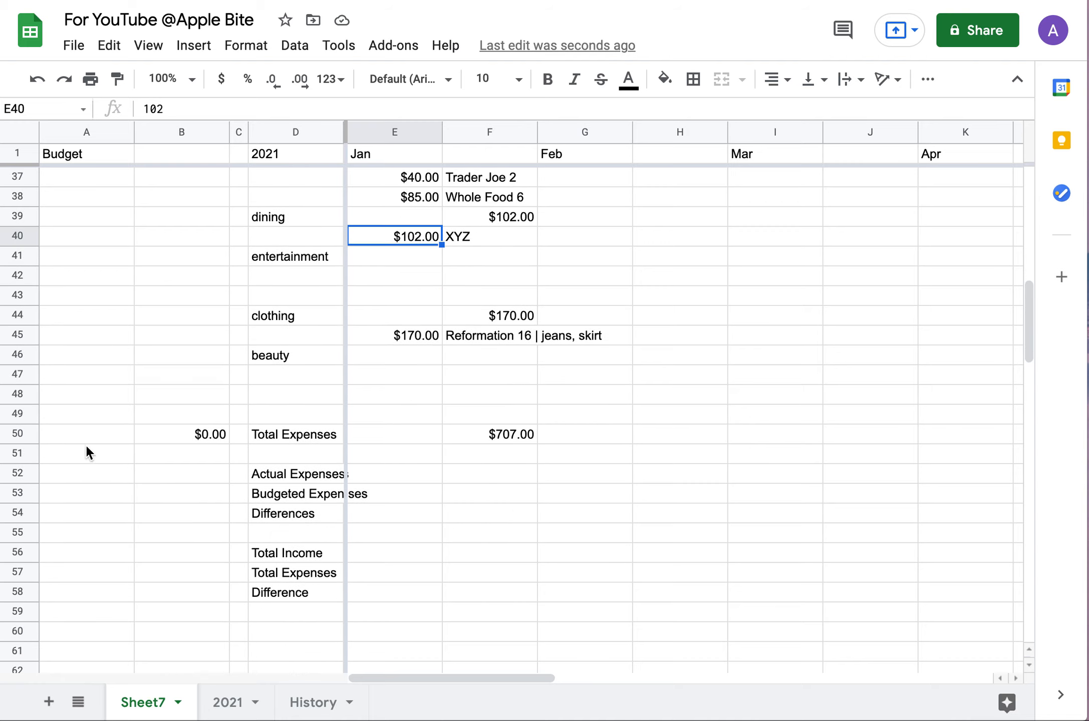
scroll(184, 255, up, 15)
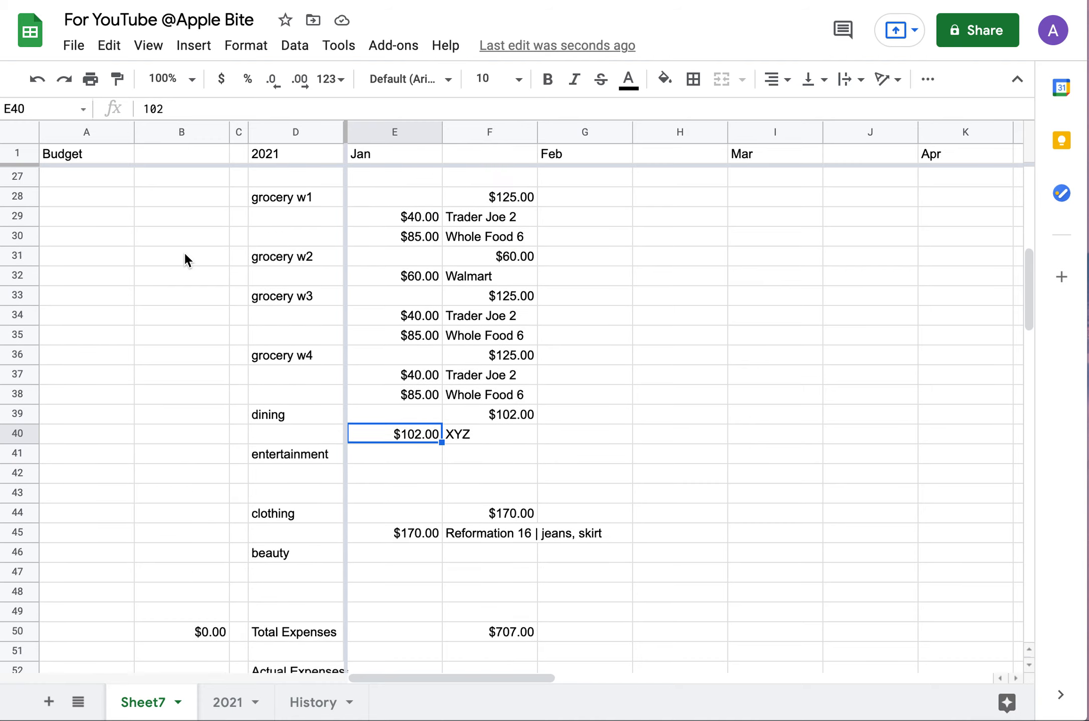
scroll(184, 255, down, 10)
scroll(184, 256, down, 8)
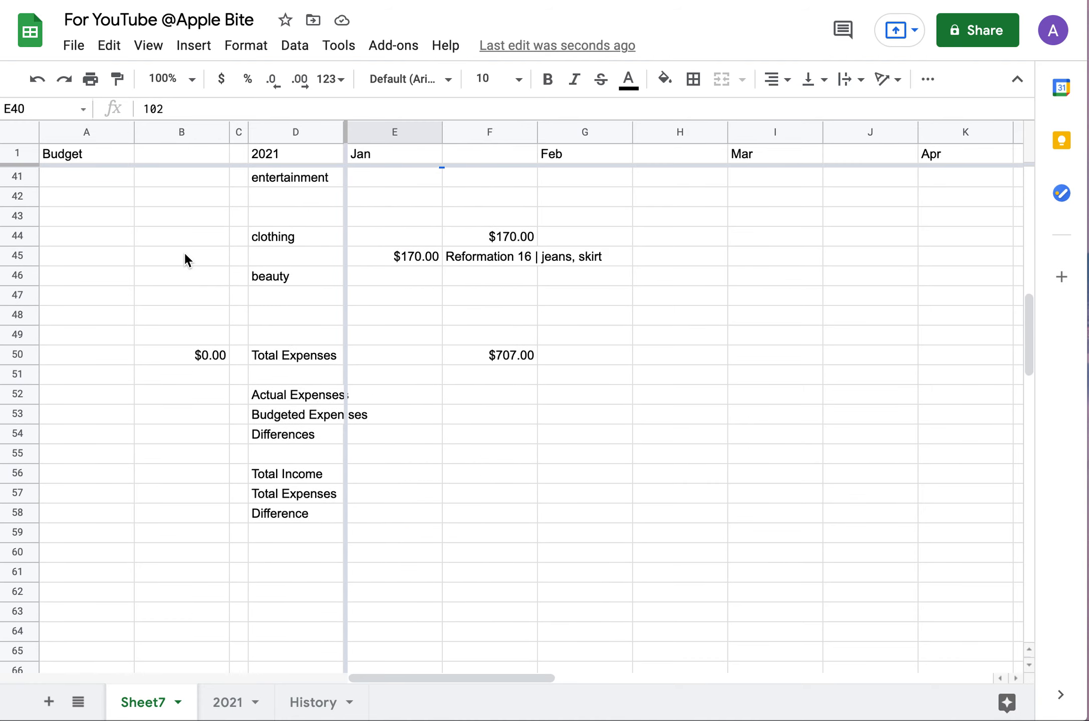
Enter the formula =F50 in F52 to pull January's Total Expenses into the Actual Expenses row.
click(493, 383)
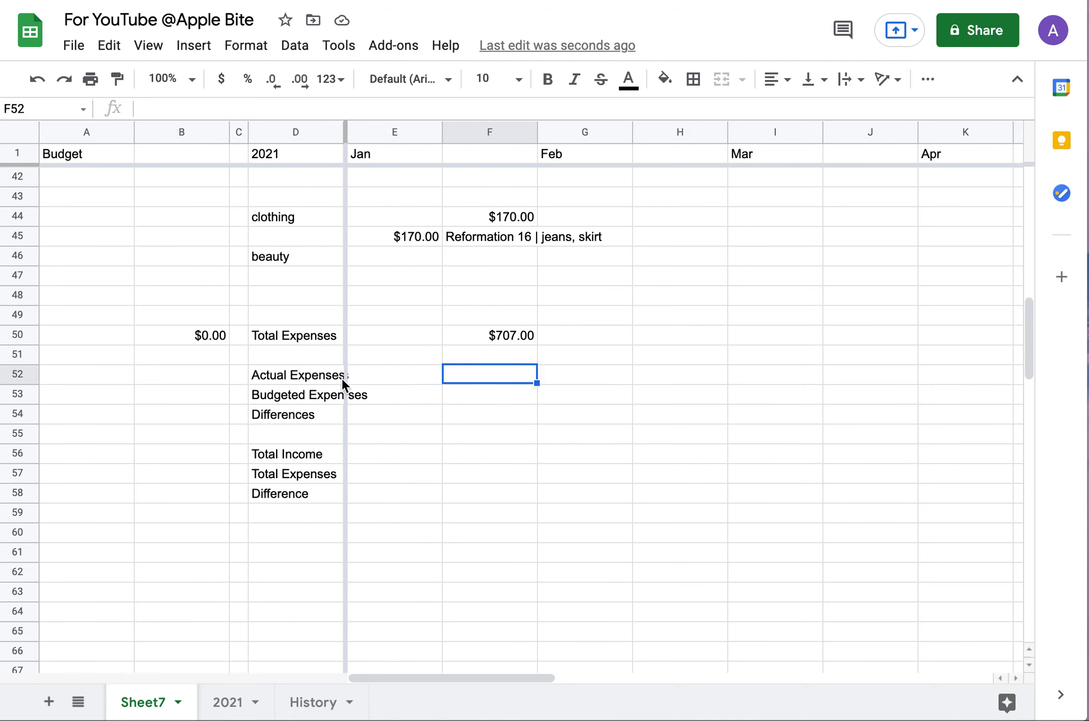
click(270, 106)
text(=)
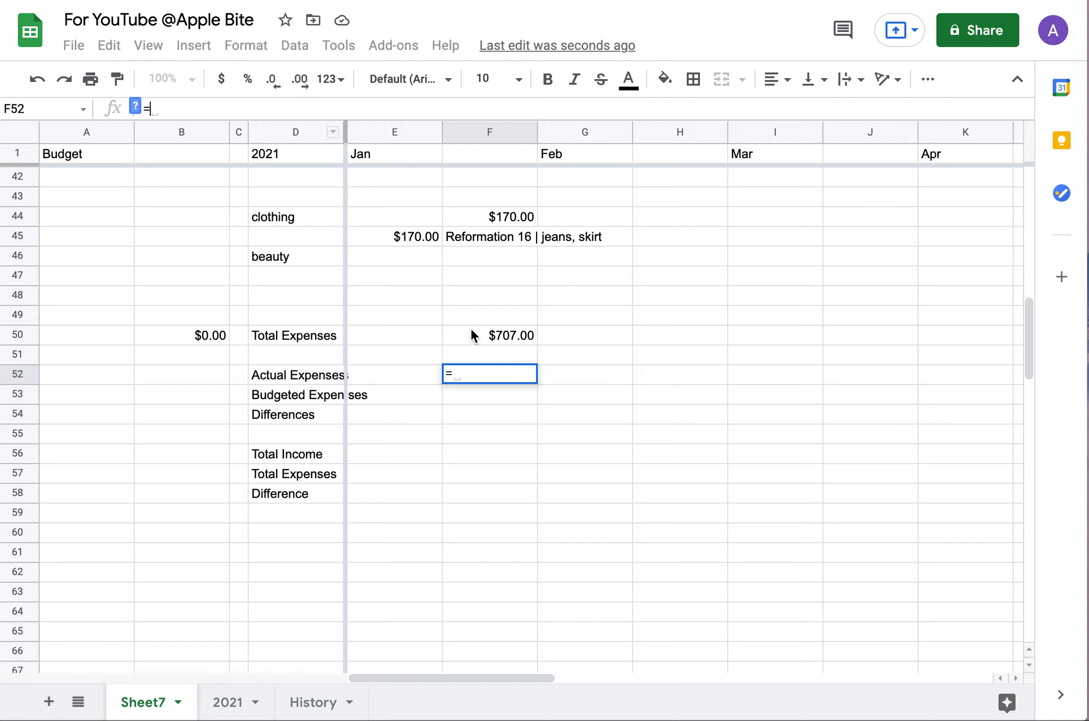
click(486, 332)
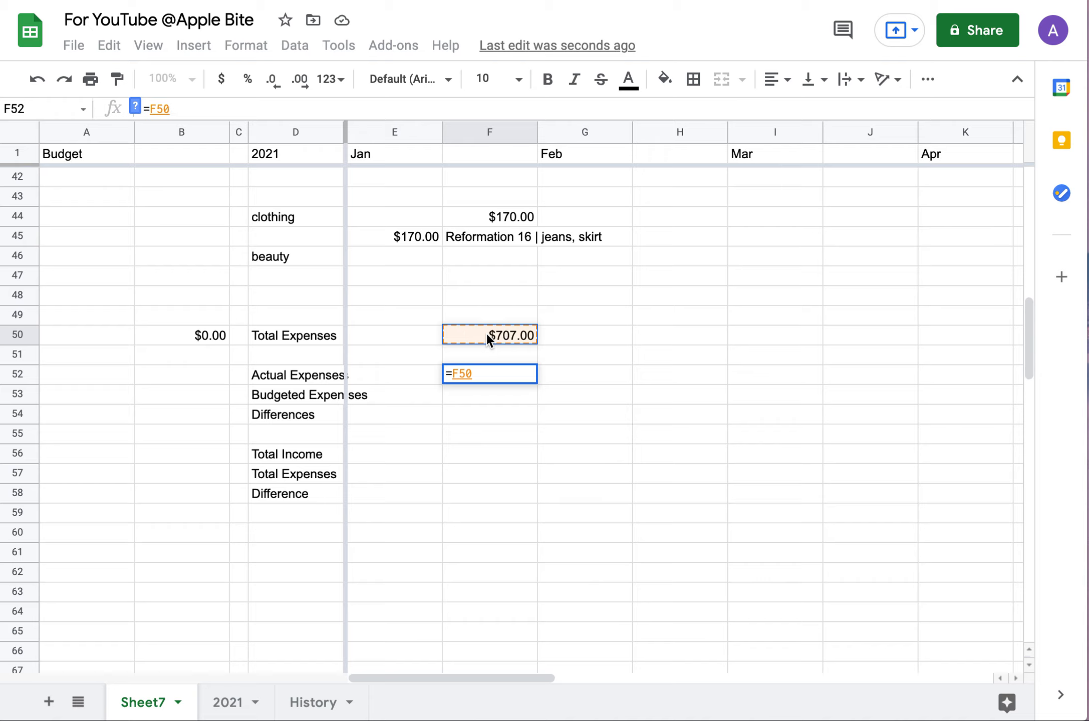
key(Return)
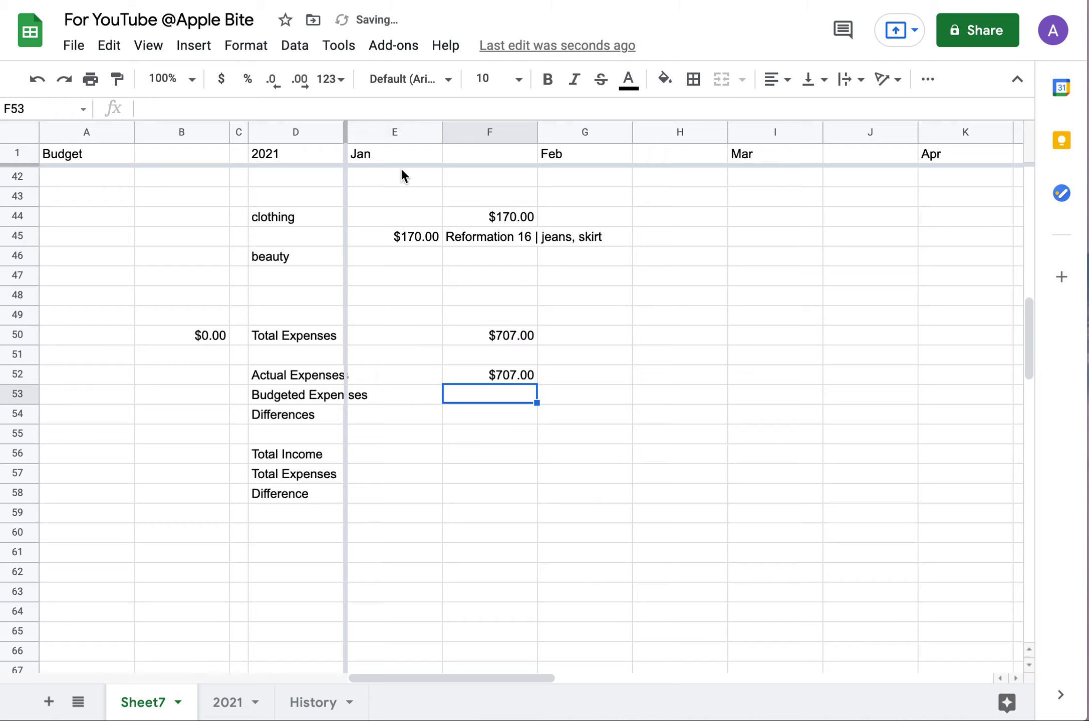
Enter the formula =B50 in F53 to pull the budget column's Total Expenses into the Budgeted Expenses row.
click(202, 337)
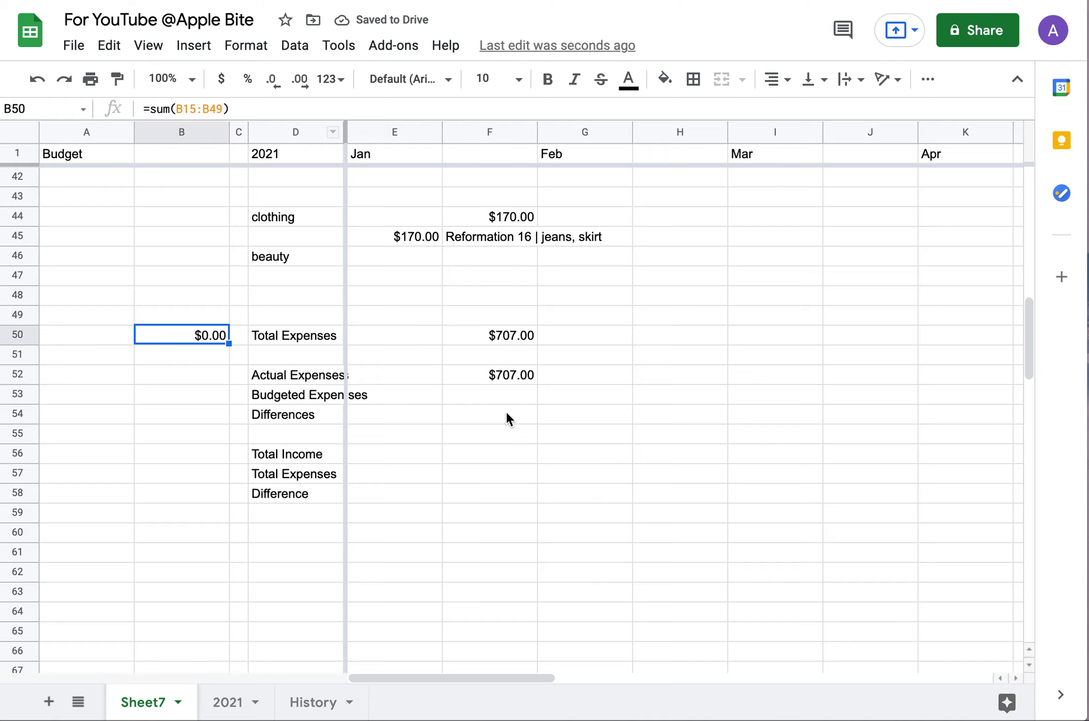
click(494, 397)
click(296, 107)
text(=)
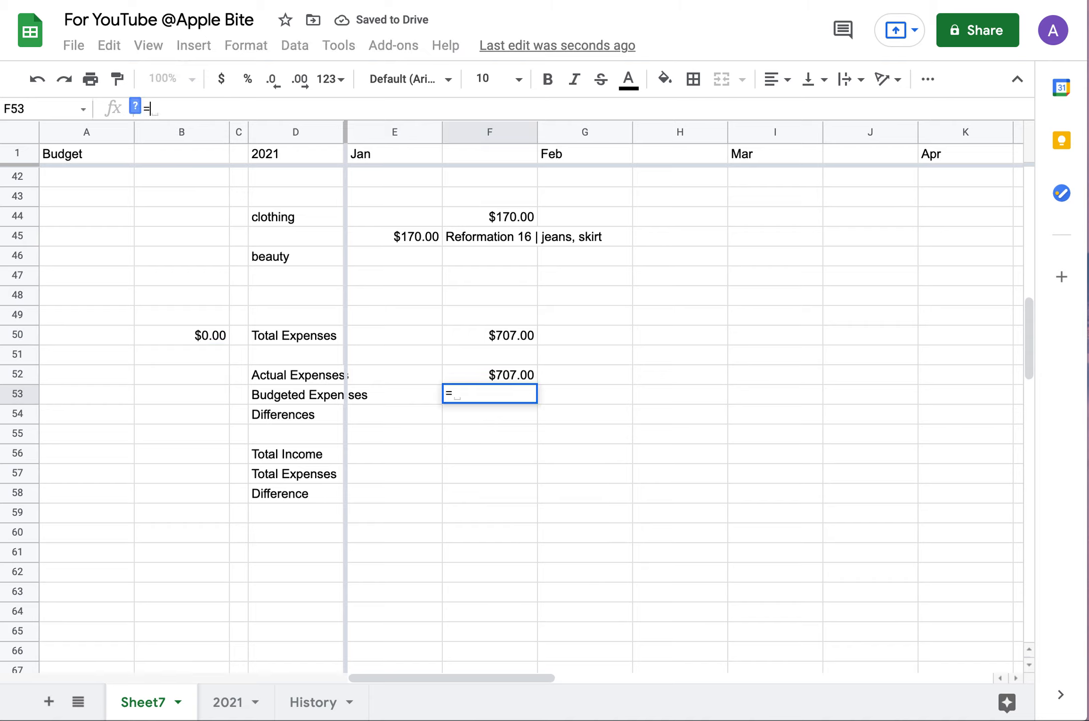
click(204, 336)
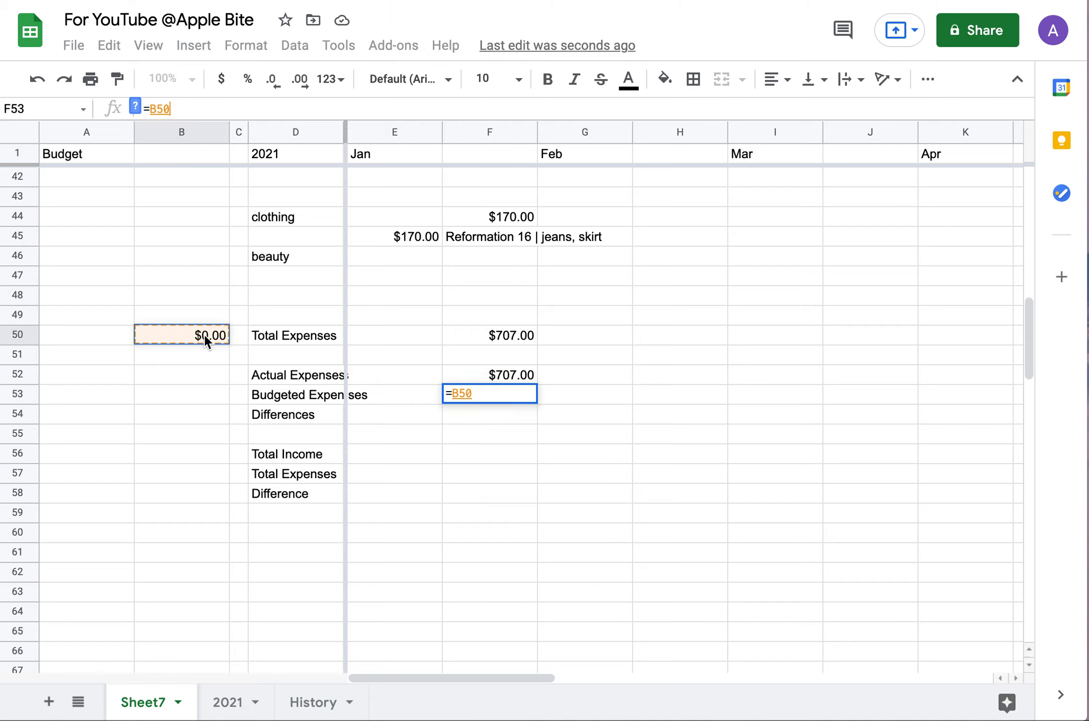
key(Return)
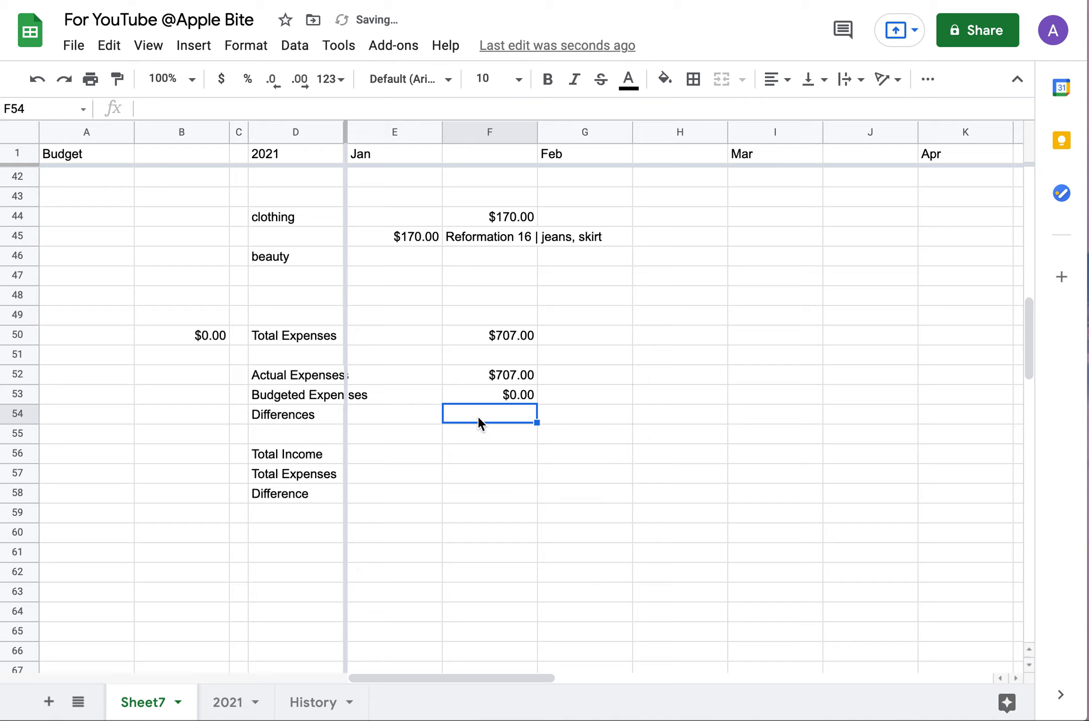
Enter the formula =F52-F53 in F54 to calculate January's Differences between actual and budgeted expenses.
click(262, 108)
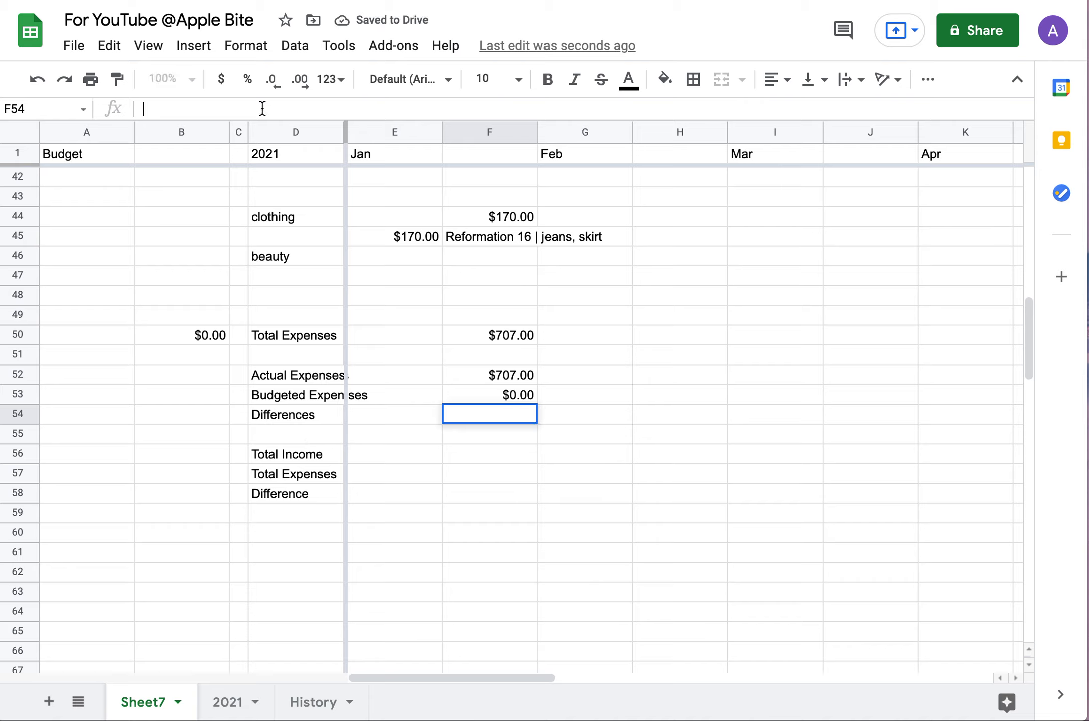
text(=)
click(509, 374)
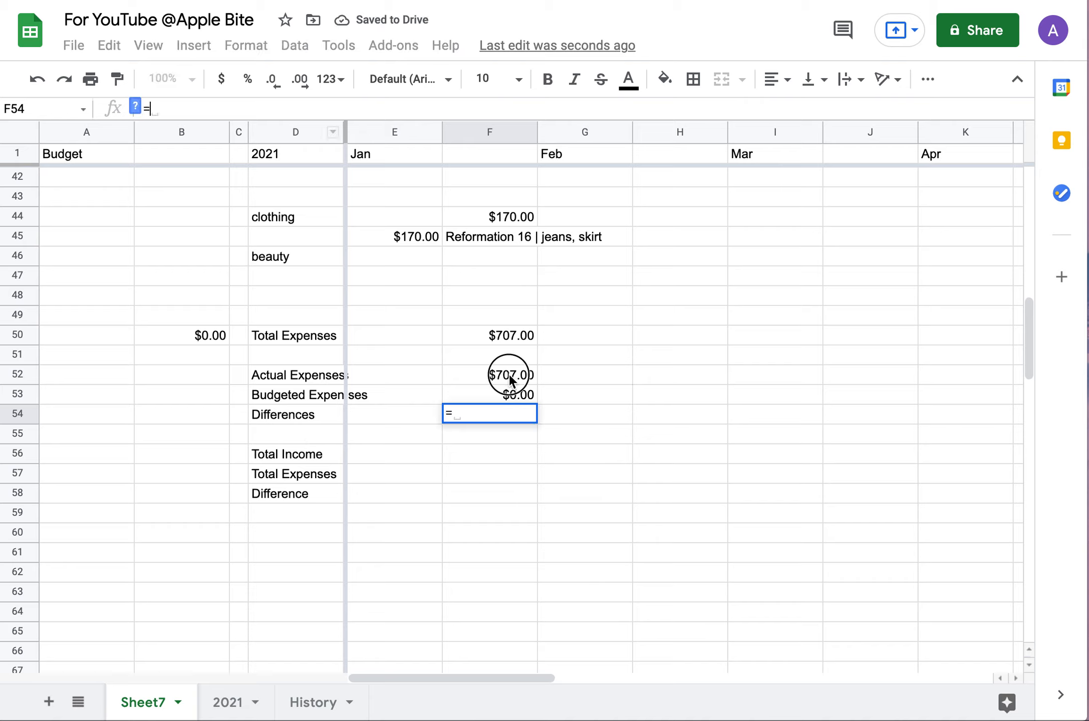
text(-)
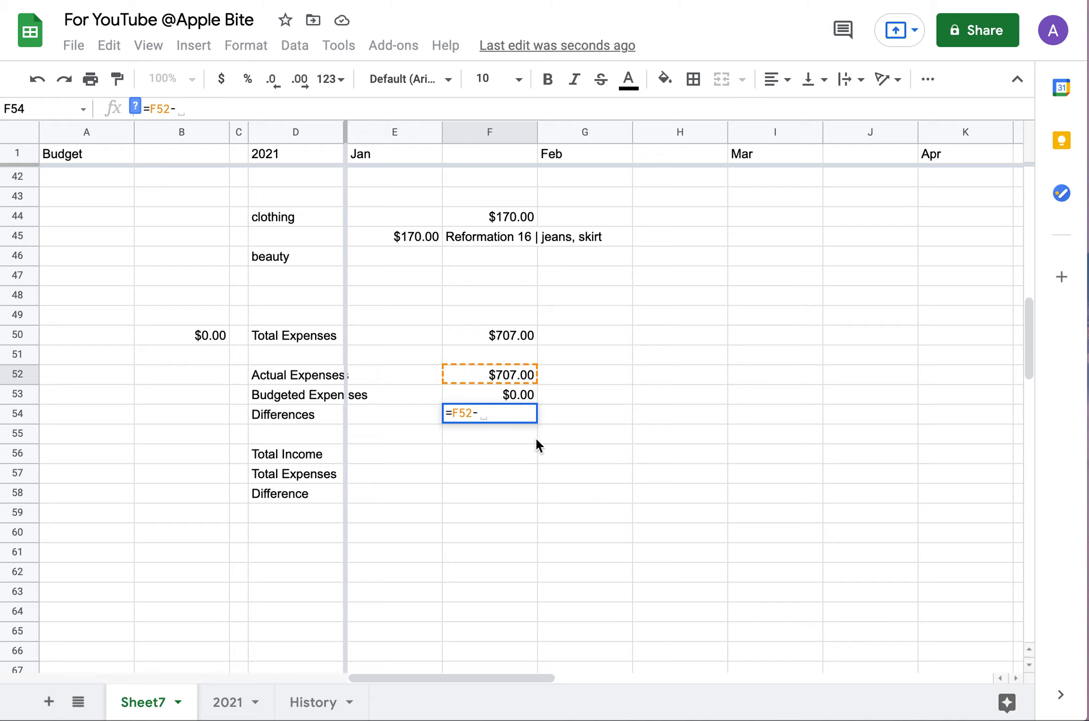
click(509, 396)
key(Return)
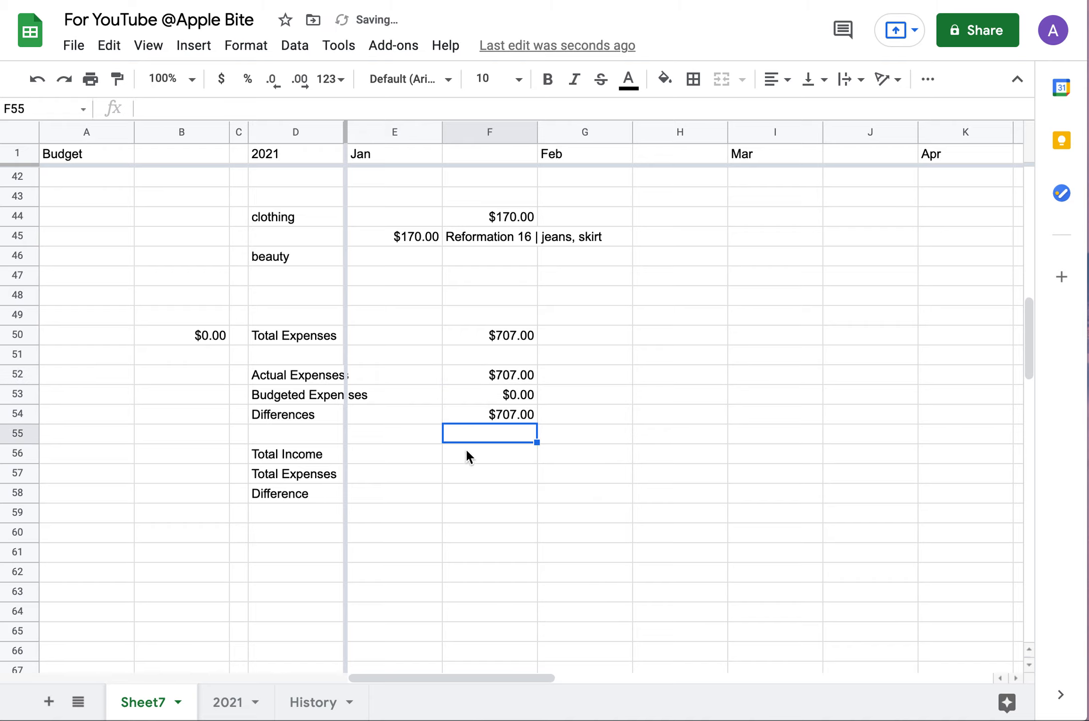
Enter the formula =F13 in F56 to pull January's Total Income into the summary.
click(470, 458)
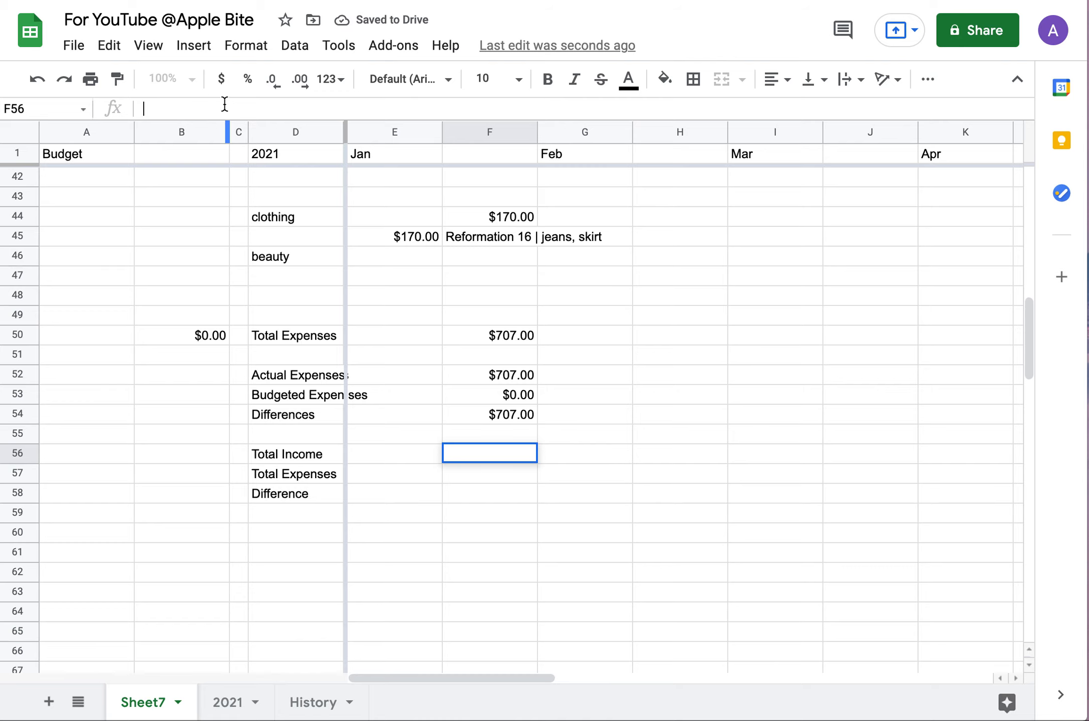
text(=)
scroll(497, 353, up, 10)
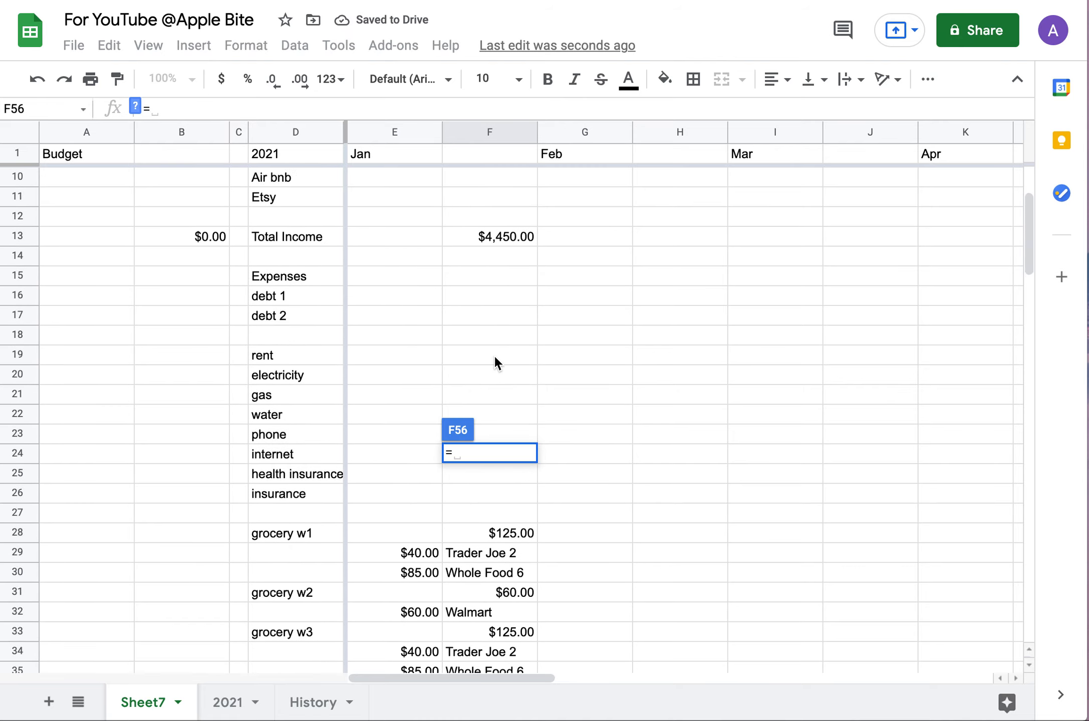
click(500, 395)
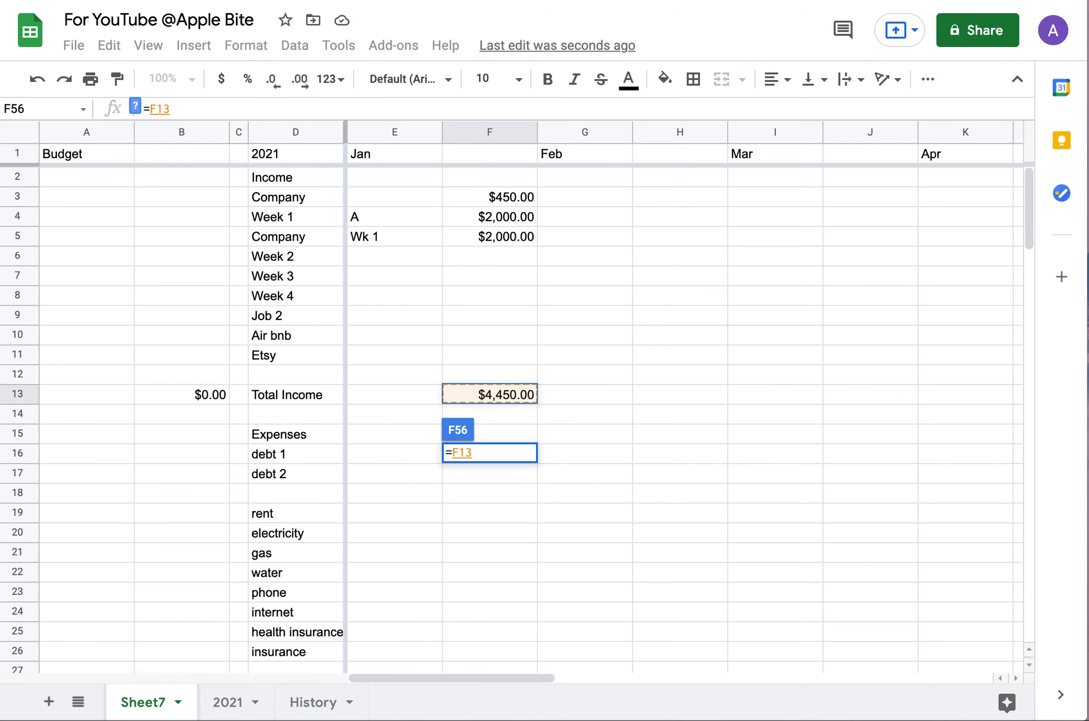
key(Return)
Enter the formula =F50 in F57 to pull January's Total Expenses into the income summary.
scroll(416, 267, up, 2)
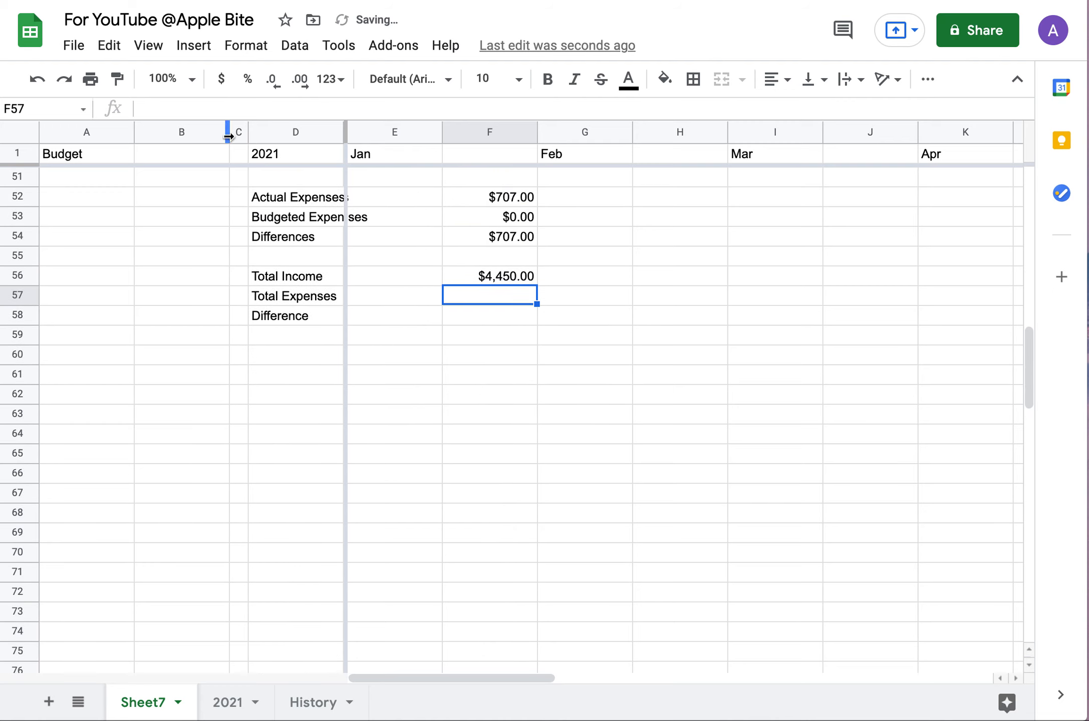
click(208, 109)
text(=)
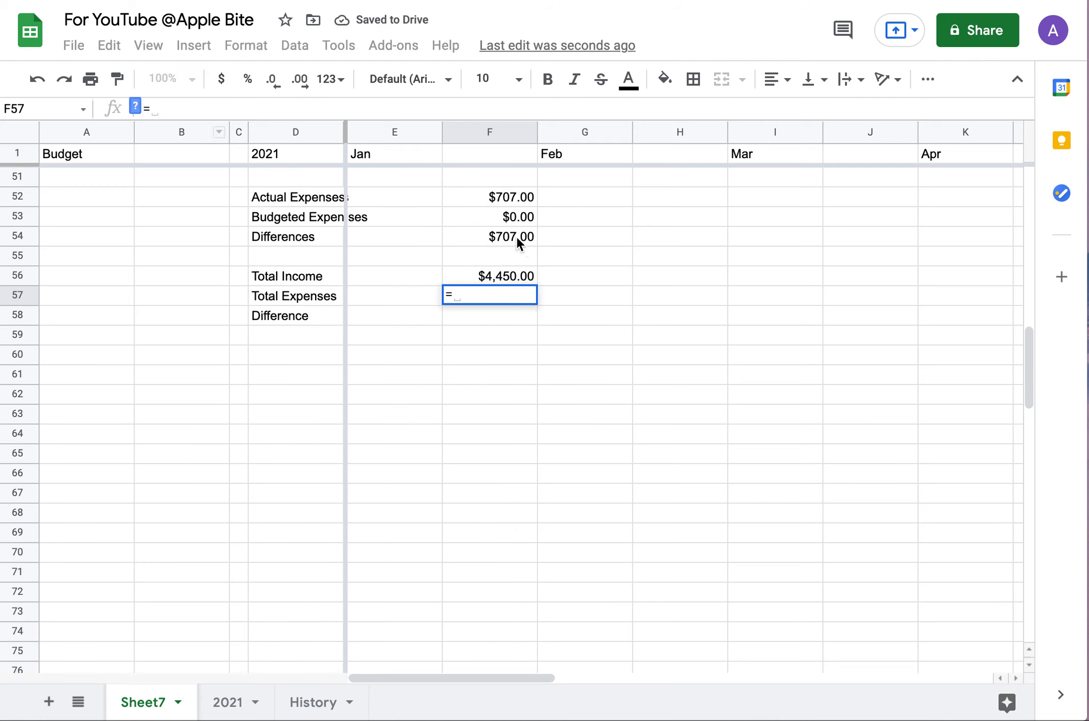
scroll(504, 225, up, 2)
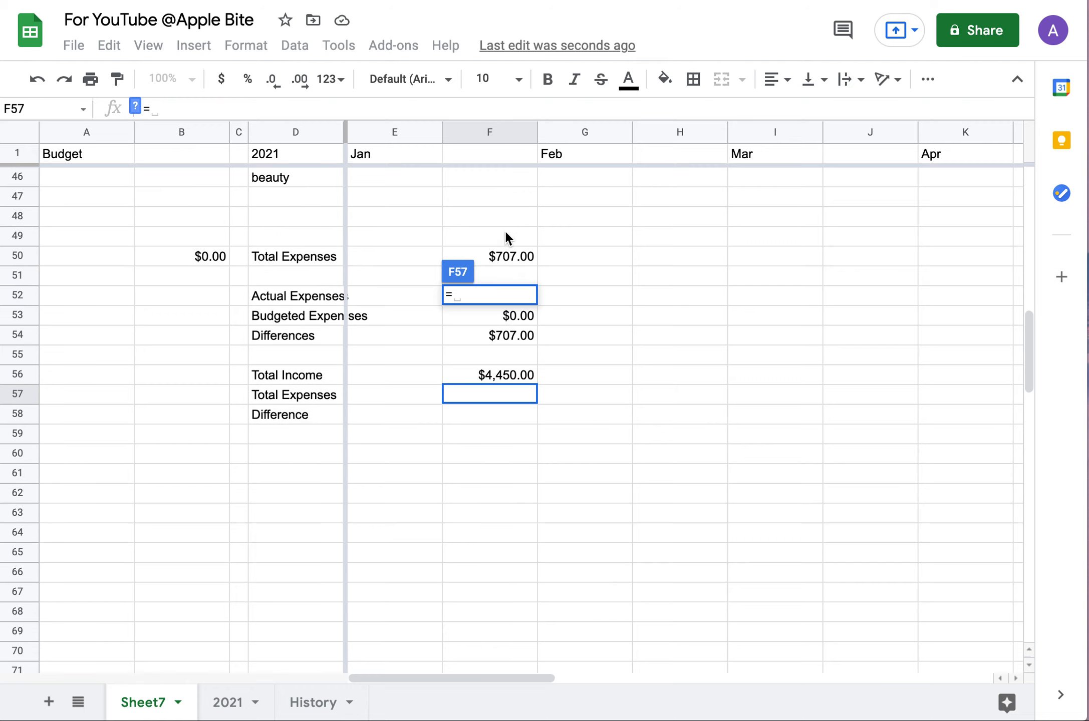
click(515, 252)
key(Return)
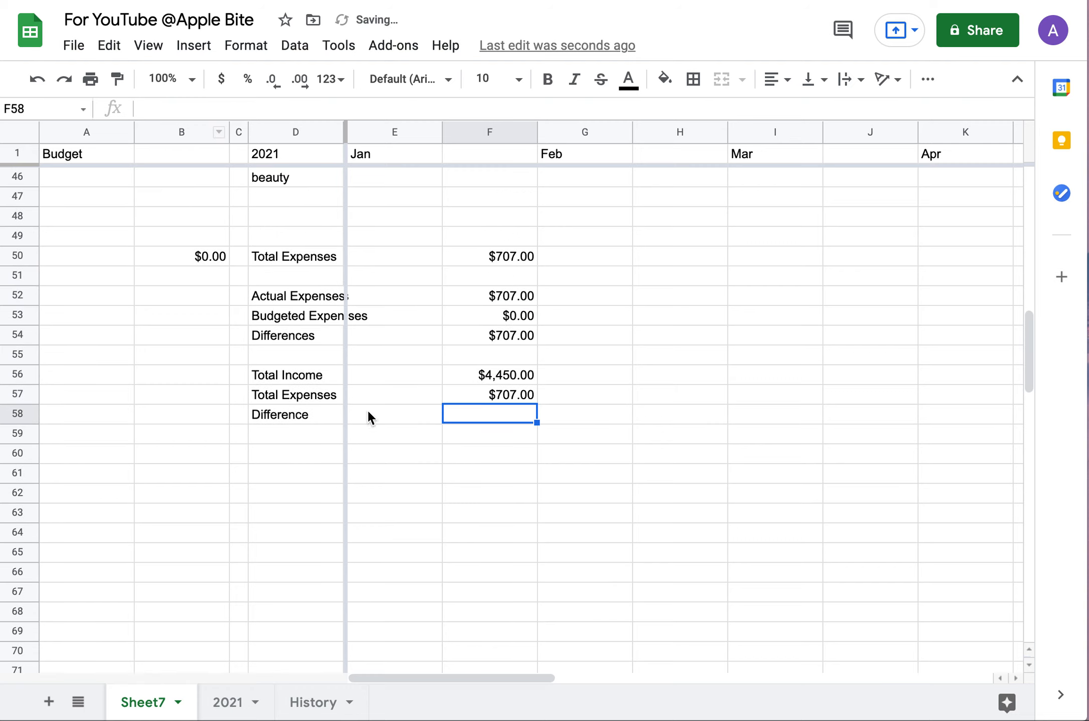
Enter the formula =F56-F57 in F58 to calculate the Difference between January's total income and total expenses.
click(168, 110)
text(=)
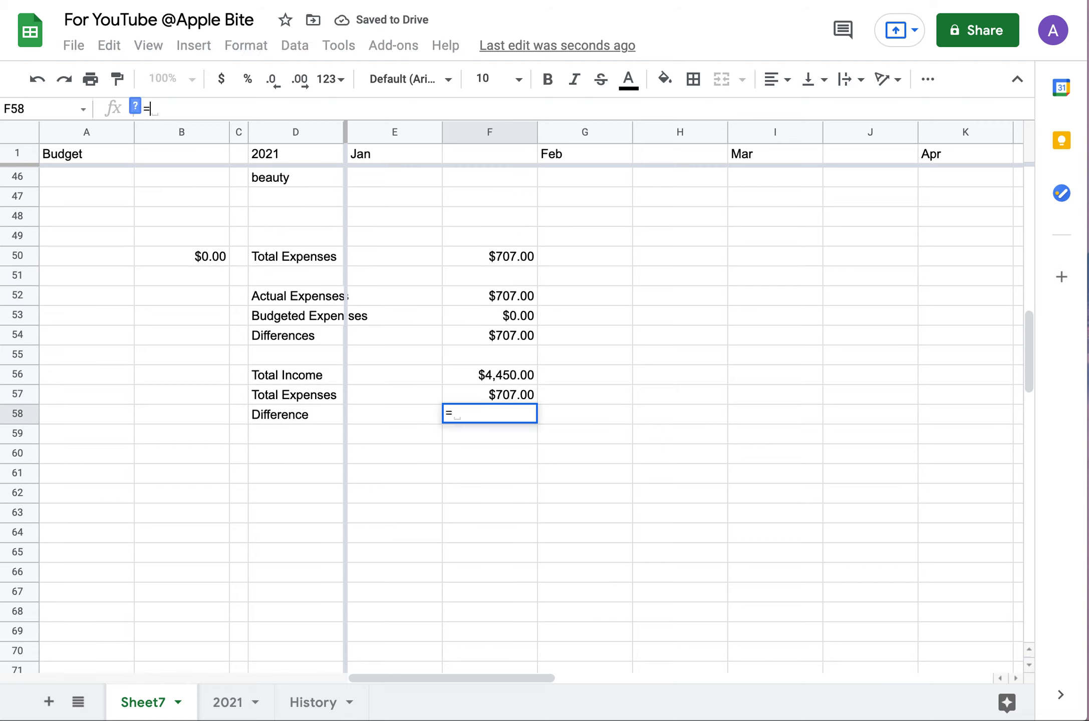
click(466, 374)
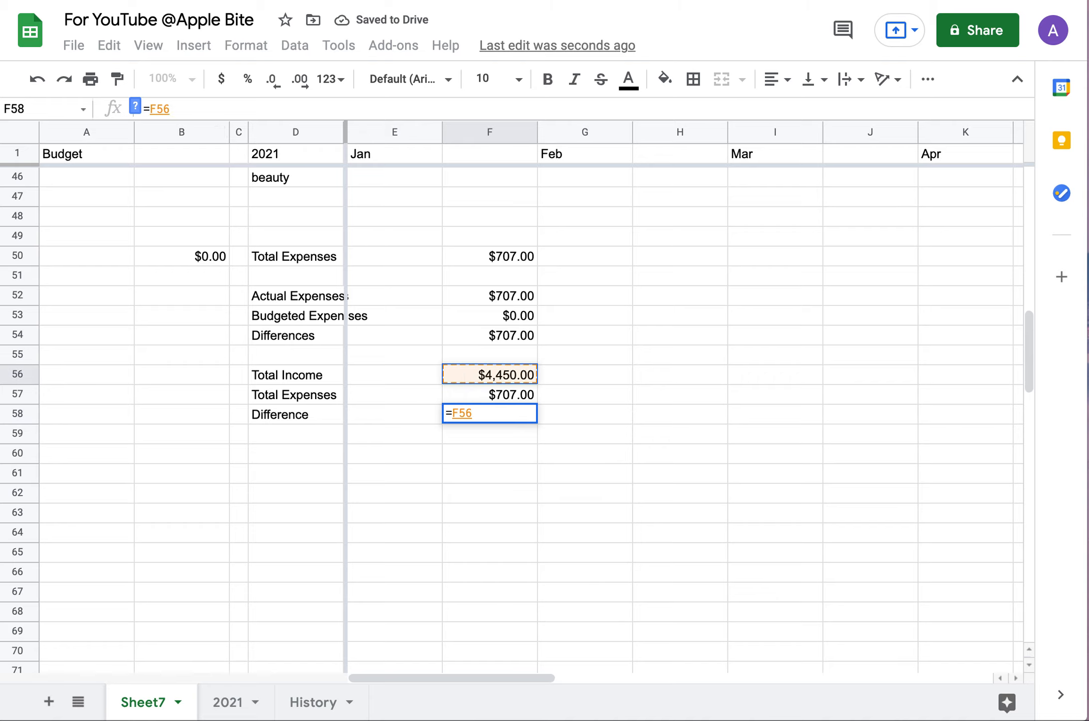
text(-)
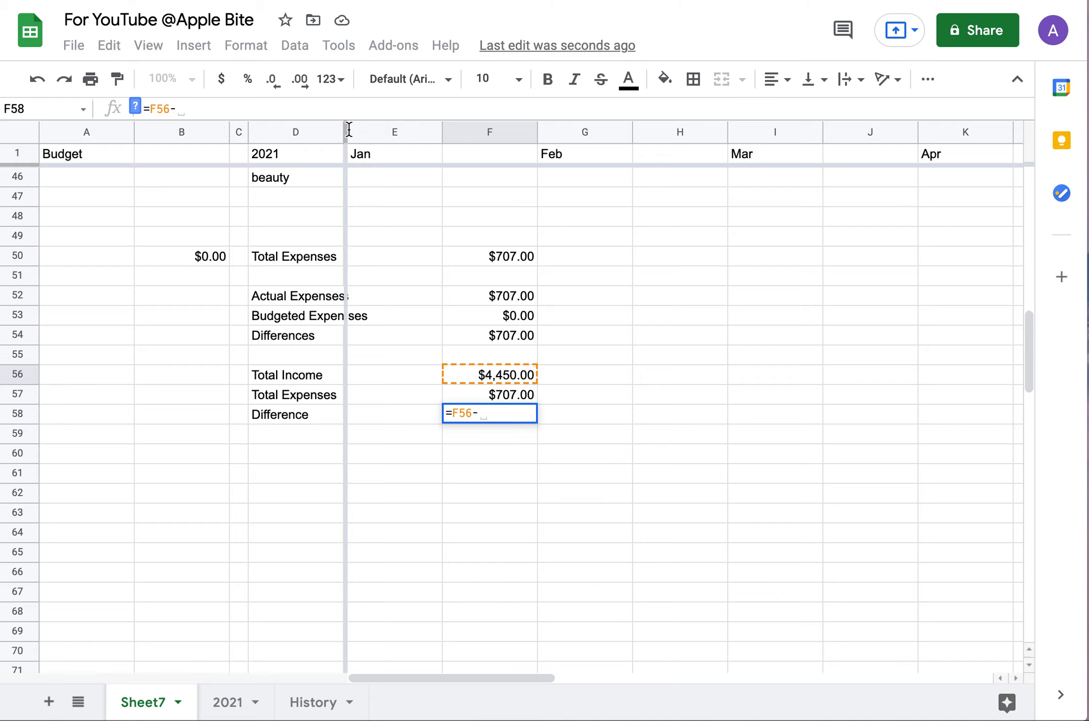
click(503, 399)
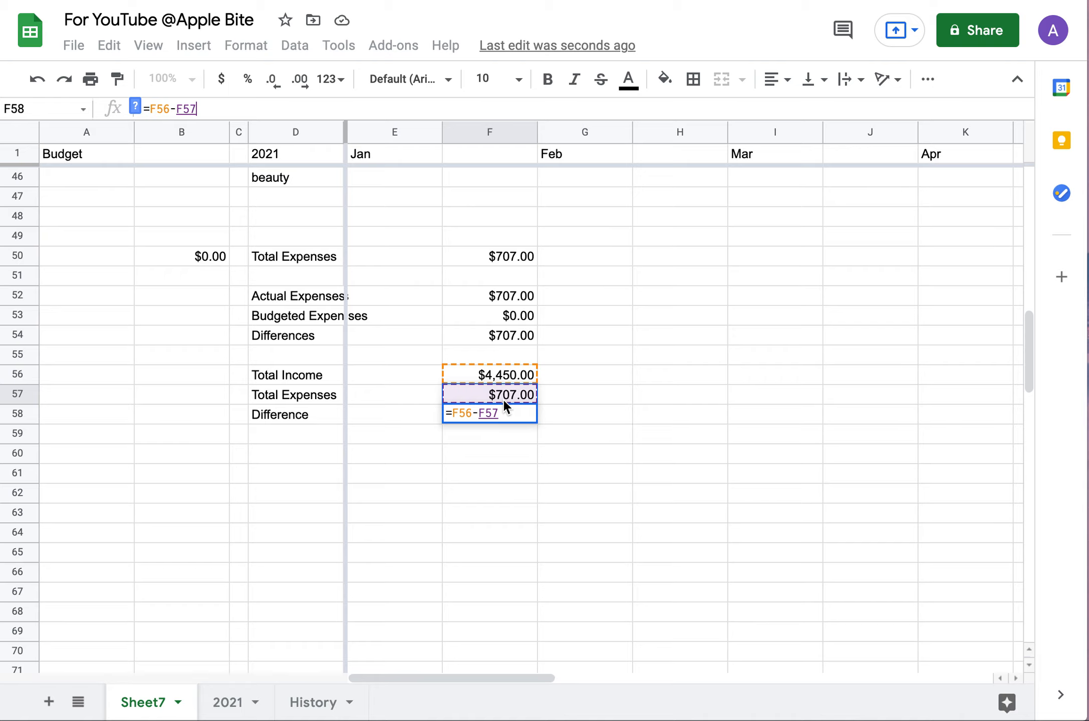
key(Return)
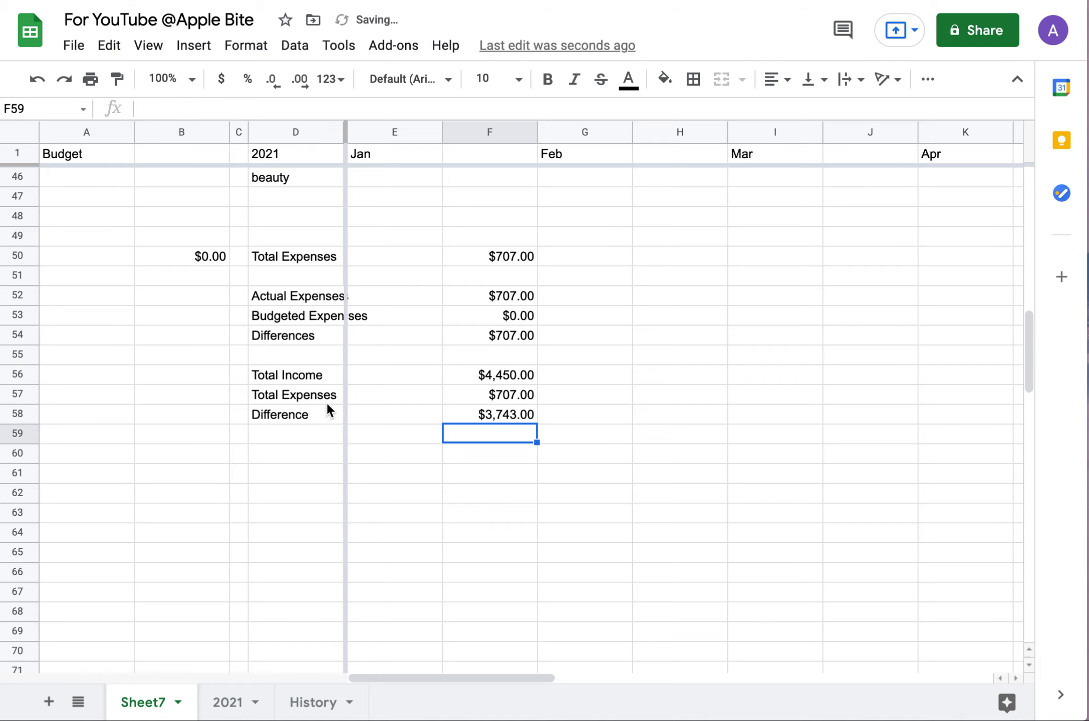
Widen column D so that its longest labels, such as Budgeted Expenses, fit inside the column.
scroll(326, 402, up, 15)
scroll(326, 402, down, 7)
scroll(326, 401, up, 5)
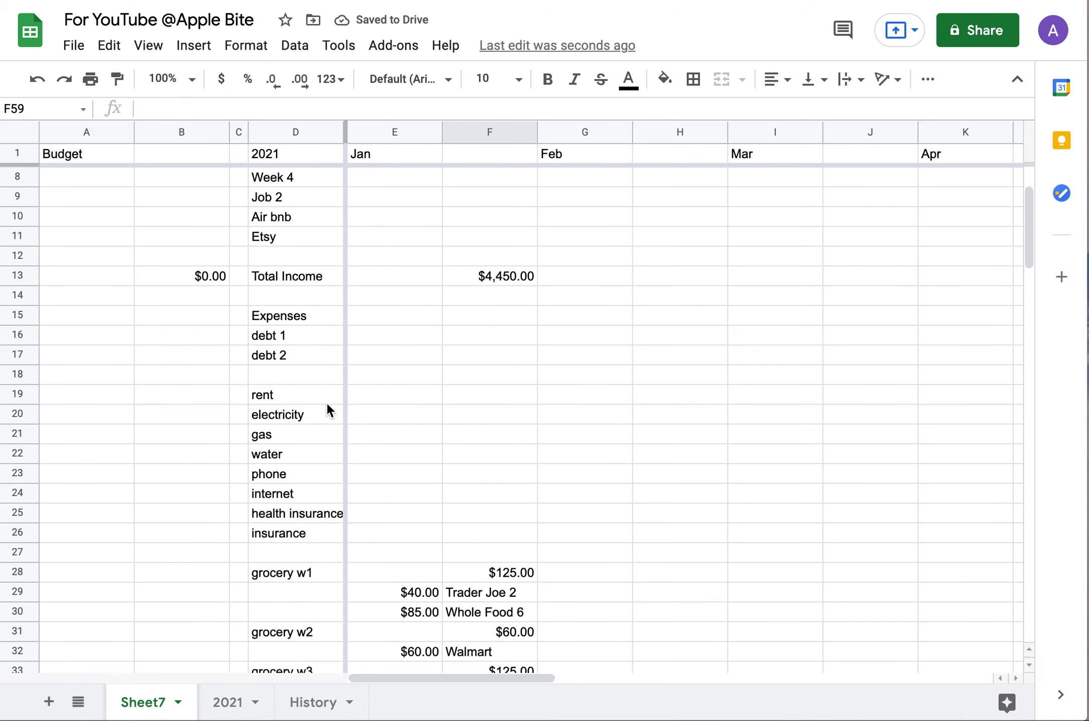
scroll(326, 401, up, 2)
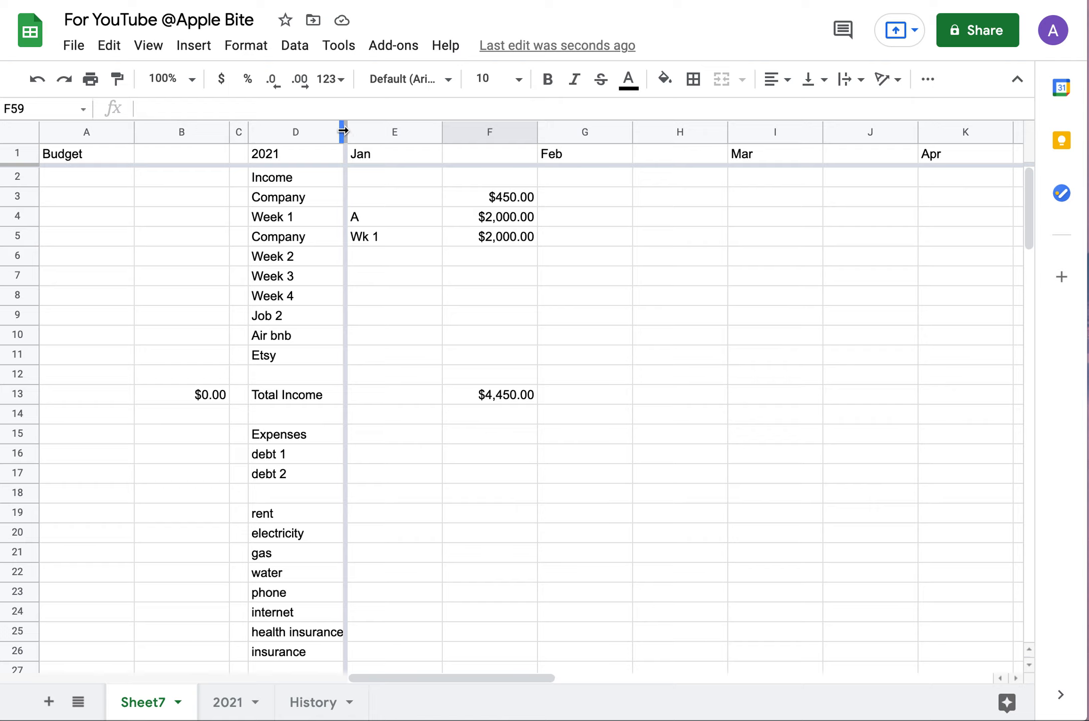
drag(343, 131, 388, 132)
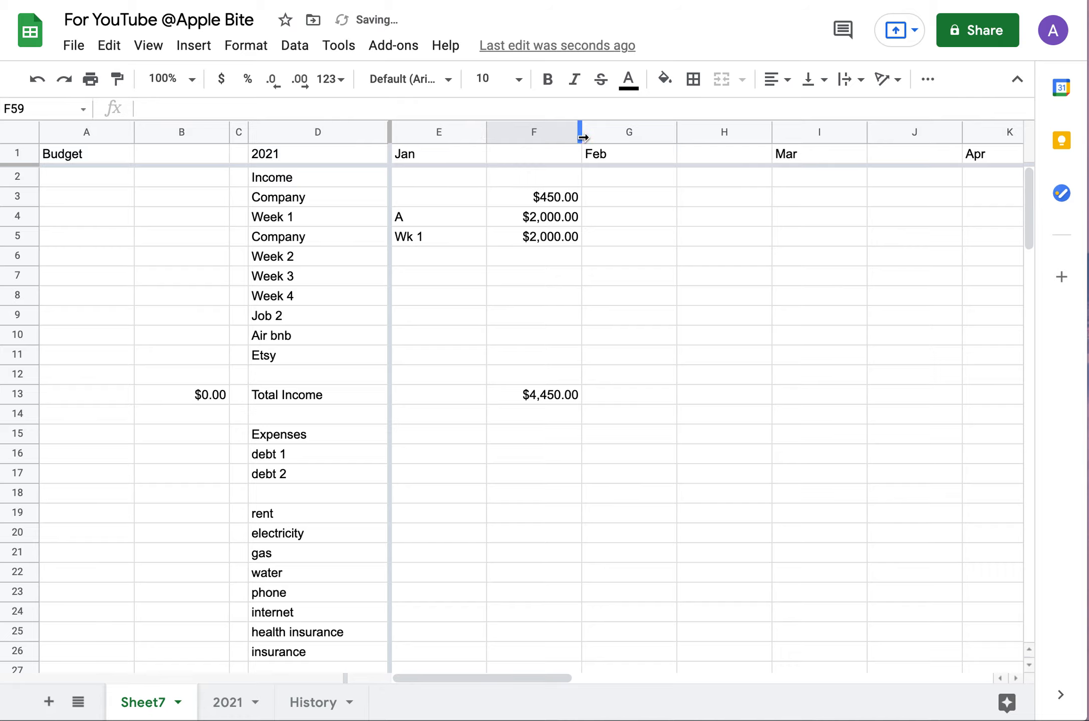
Narrow the empty spacer column C to about half its width.
scroll(374, 530, down, 15)
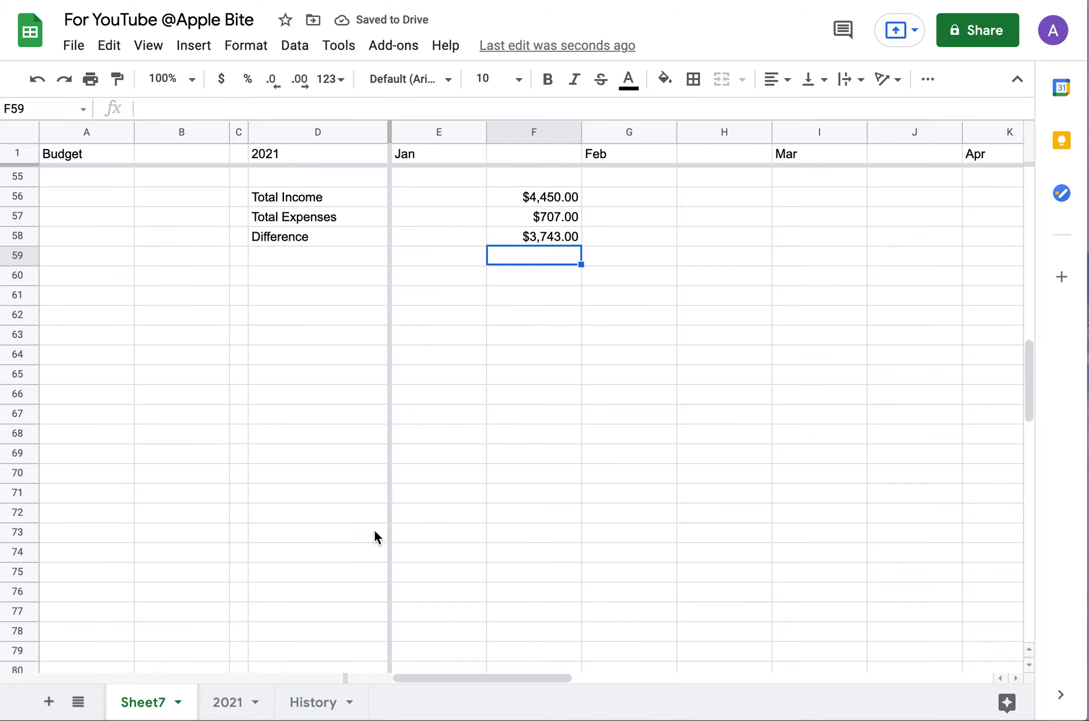
scroll(375, 532, down, 2)
scroll(375, 534, up, 15)
scroll(374, 538, down, 12)
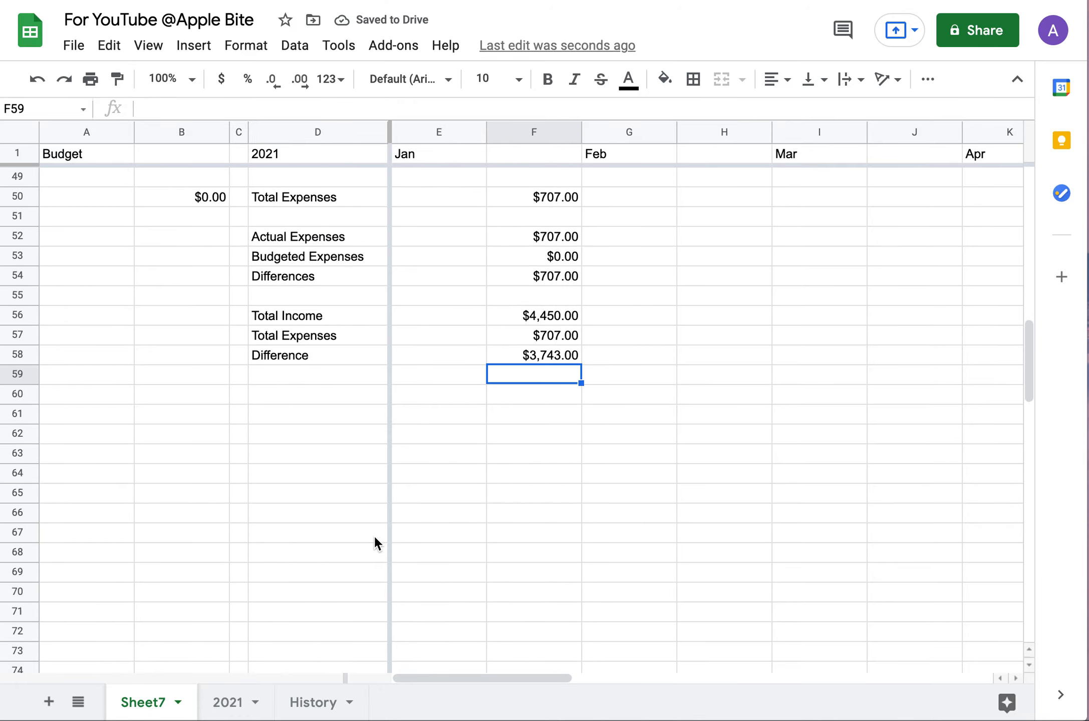
scroll(375, 537, up, 3)
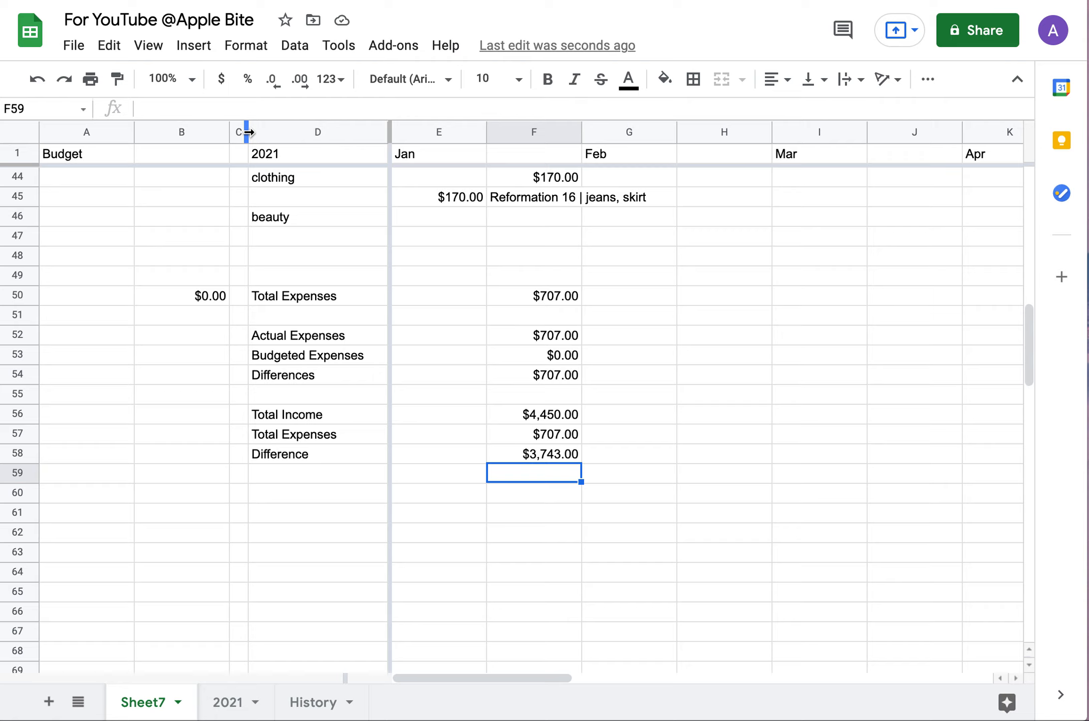
drag(247, 132, 239, 130)
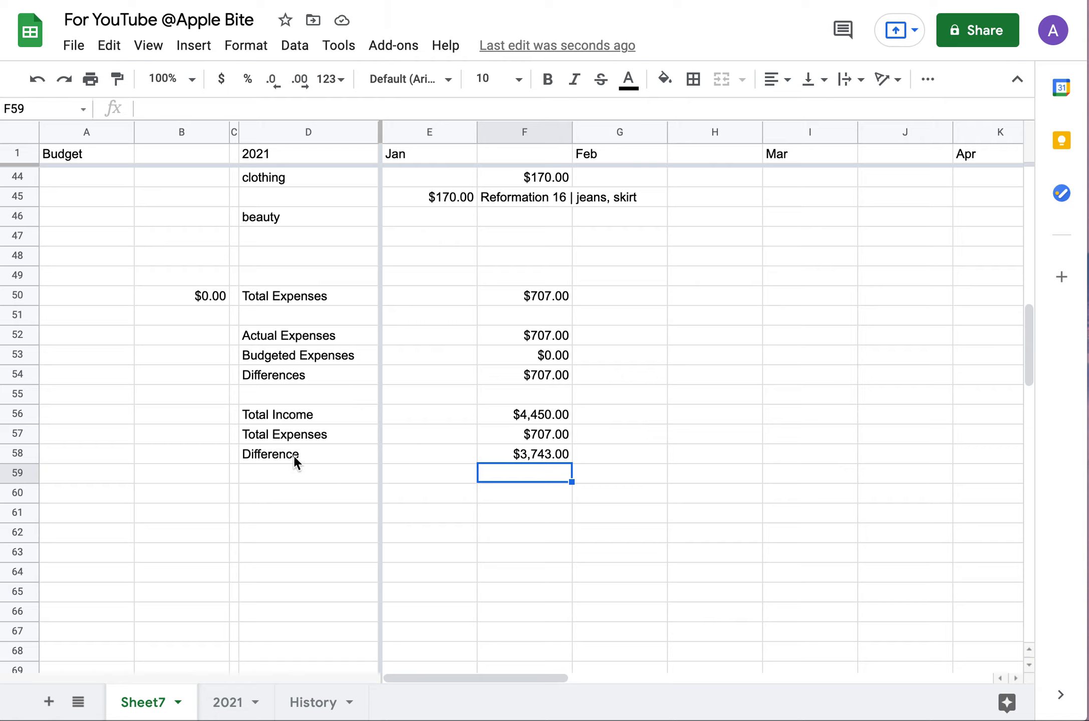
Widen column F, January's second column, to about twice its width so the purchase notes fit.
scroll(293, 455, up, 14)
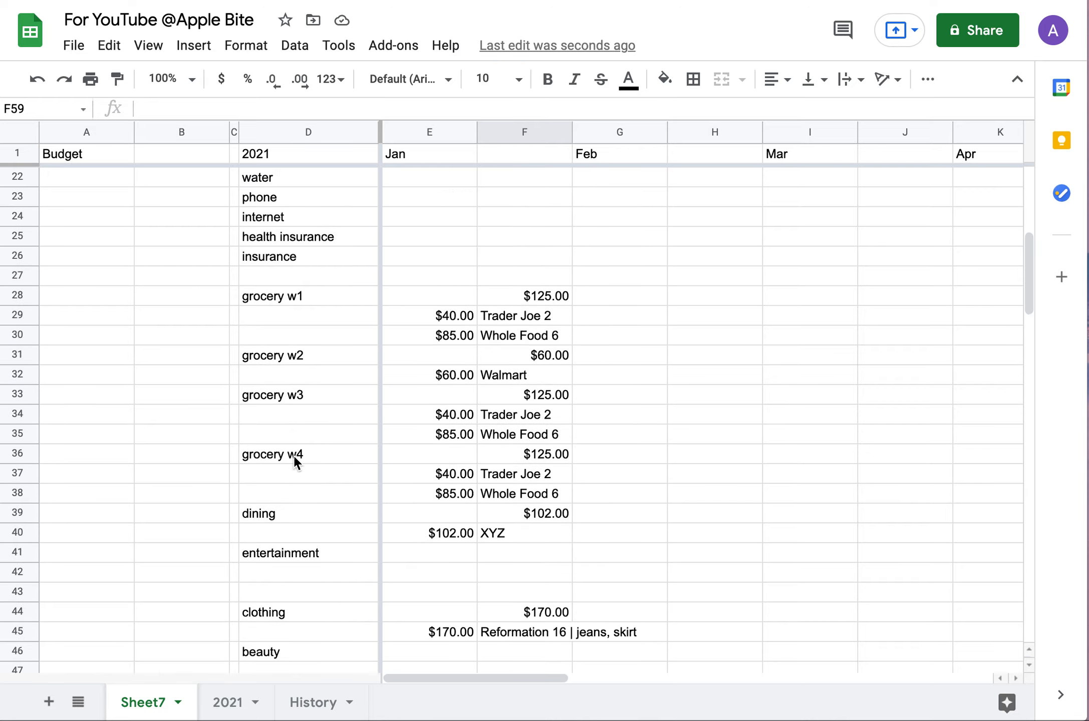
scroll(293, 456, down, 6)
scroll(293, 455, down, 10)
scroll(294, 455, up, 16)
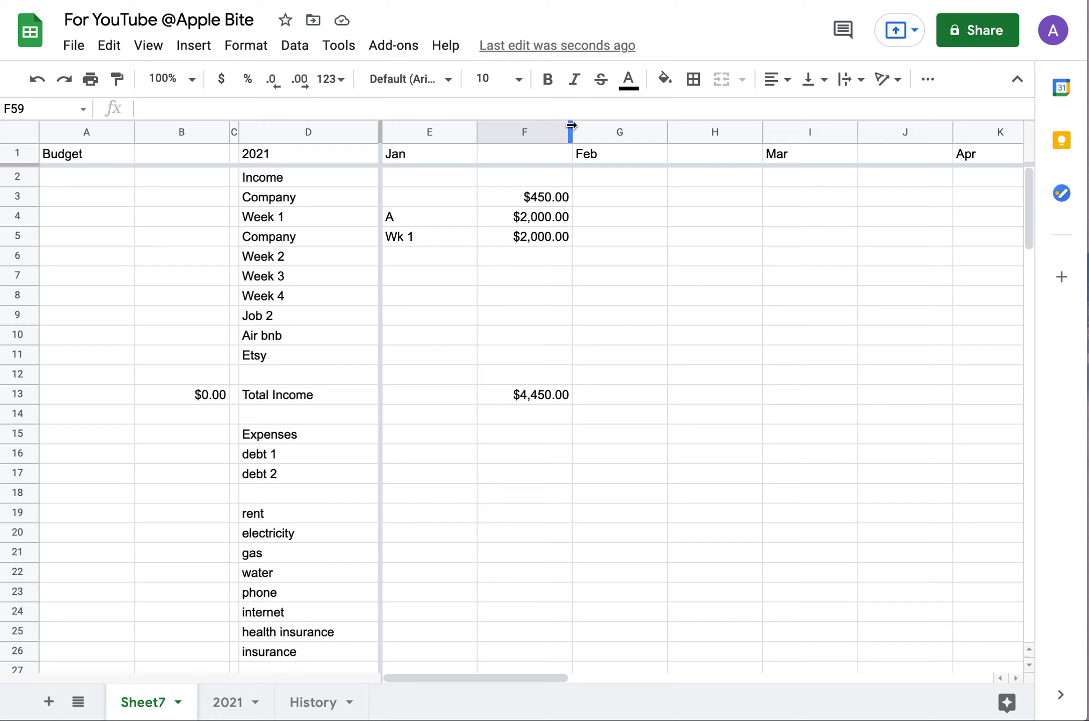
drag(571, 126, 668, 125)
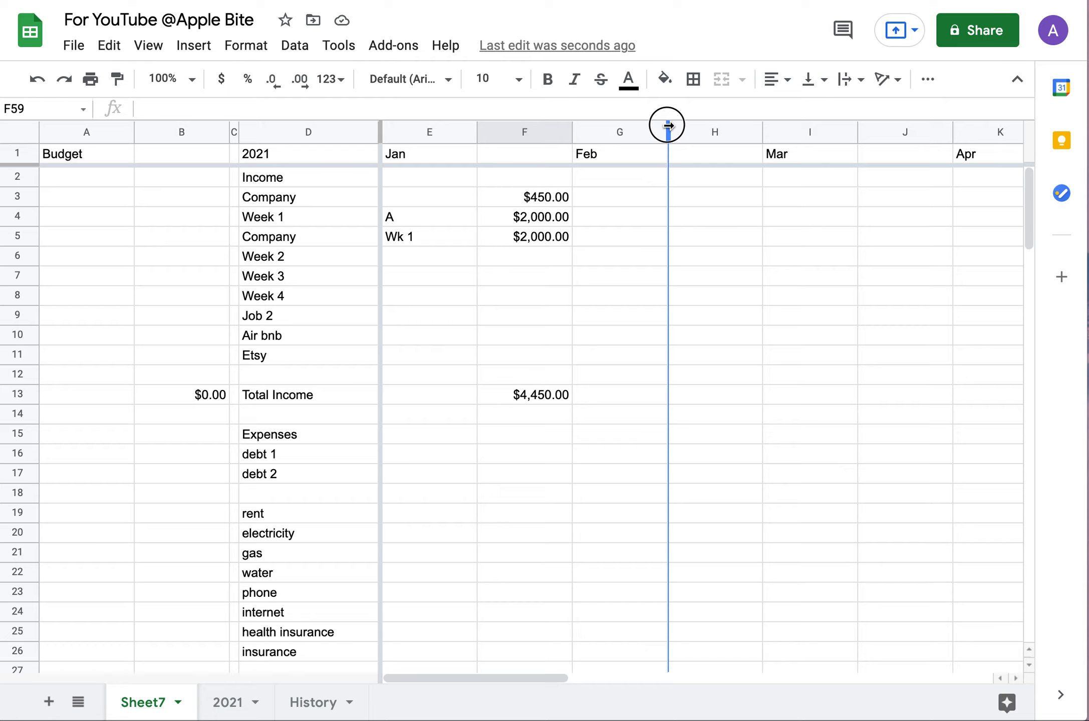
mouse_move(668, 125)
mouse_down()
mouse_move(578, 126)
mouse_move(668, 141)
mouse_up()
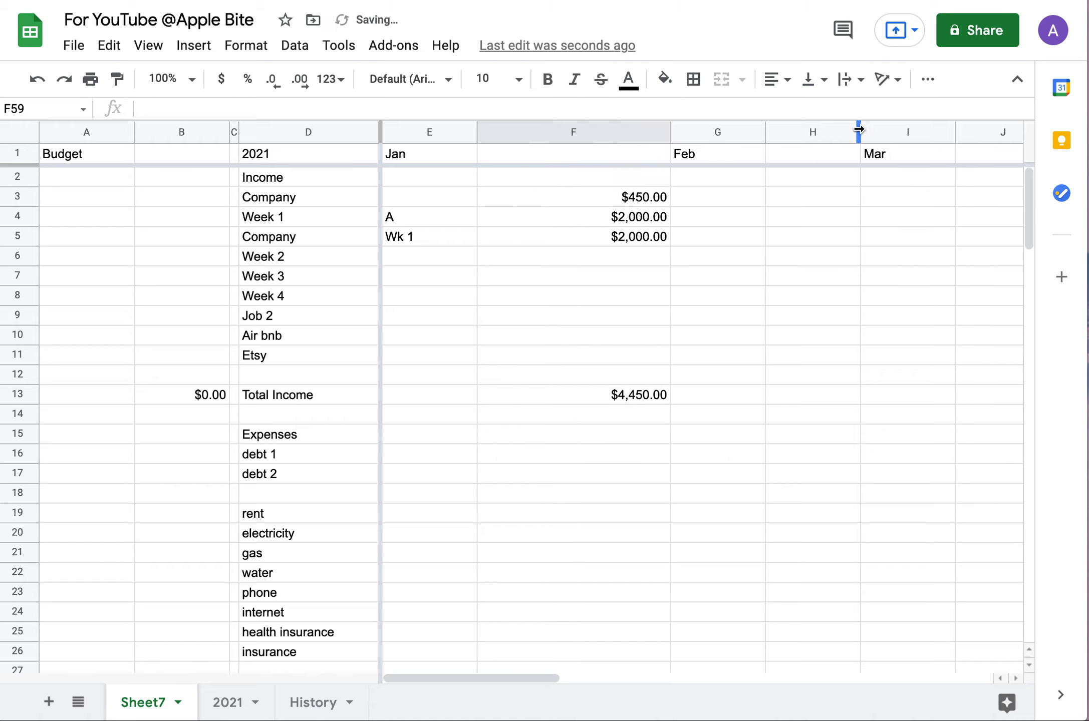
Widen column H, February's second column, to about the same width as column F.
drag(858, 129, 958, 143)
scroll(807, 307, right, 3)
scroll(807, 306, left, 3)
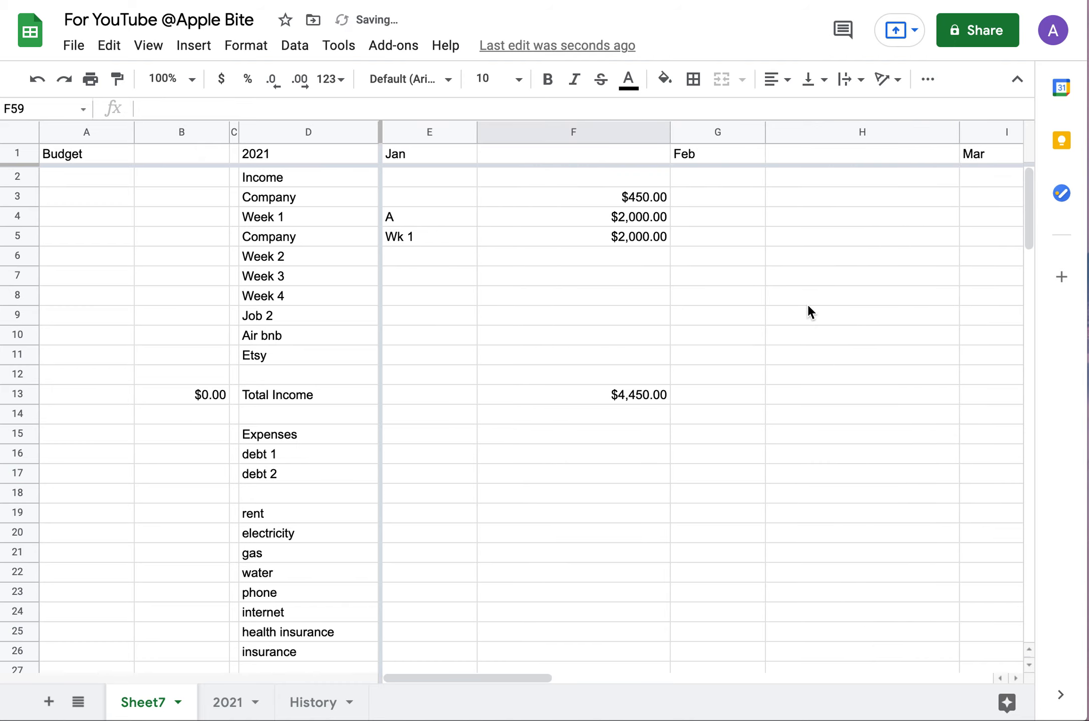
scroll(809, 310, down, 10)
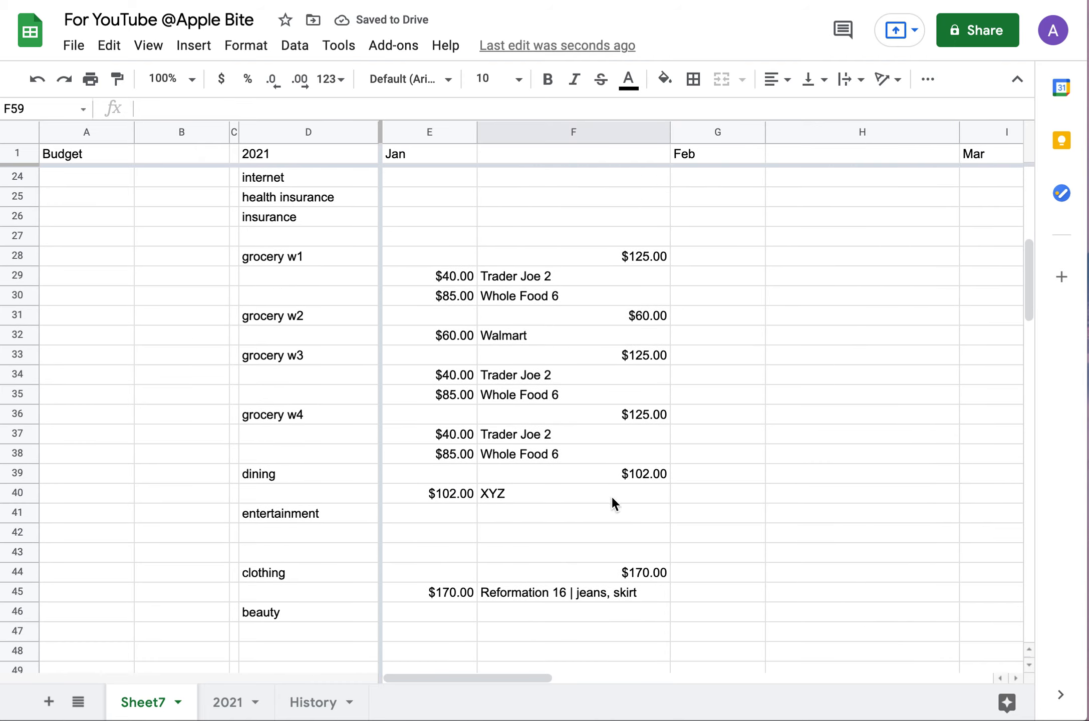
scroll(661, 340, up, 10)
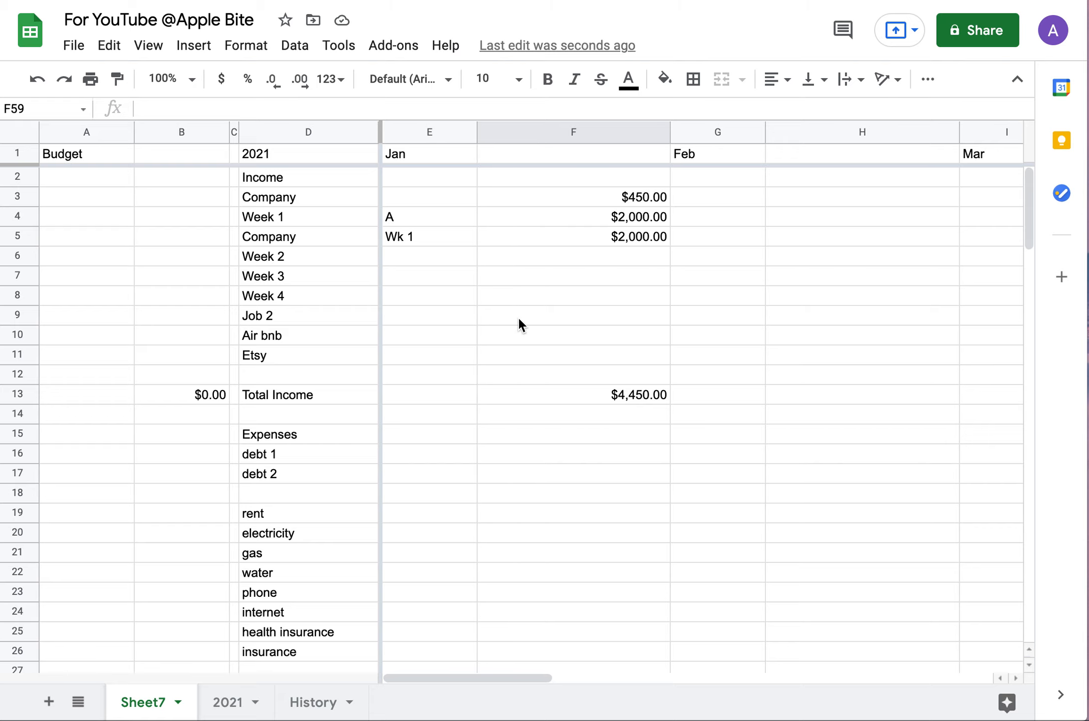
scroll(518, 316, down, 18)
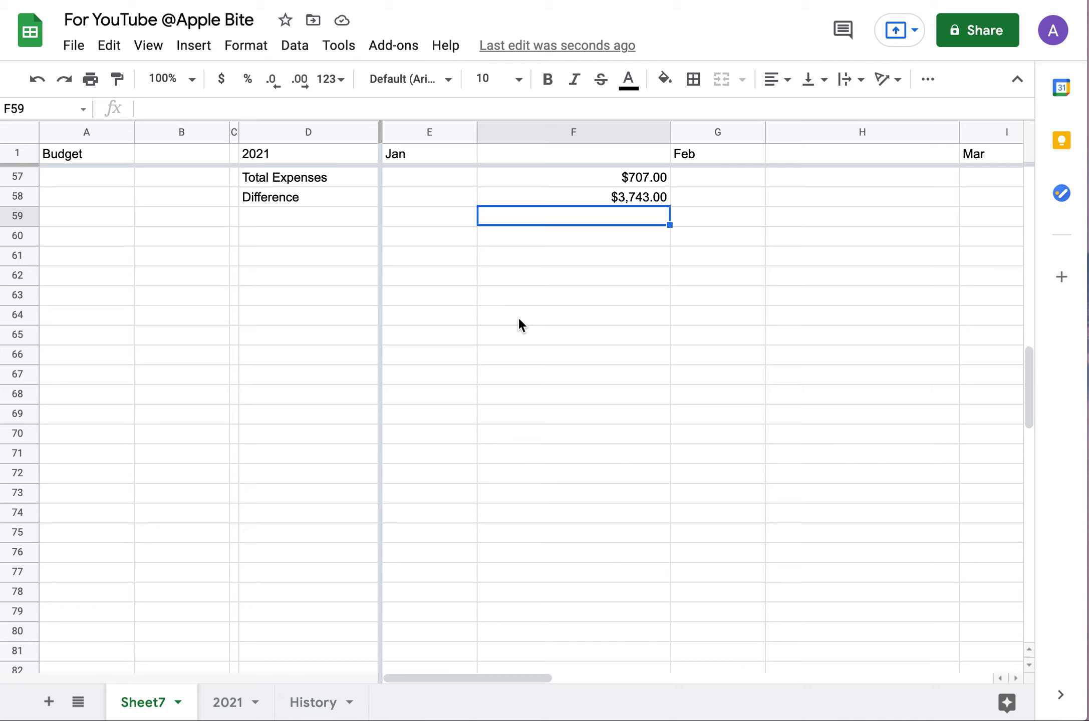
scroll(517, 316, up, 9)
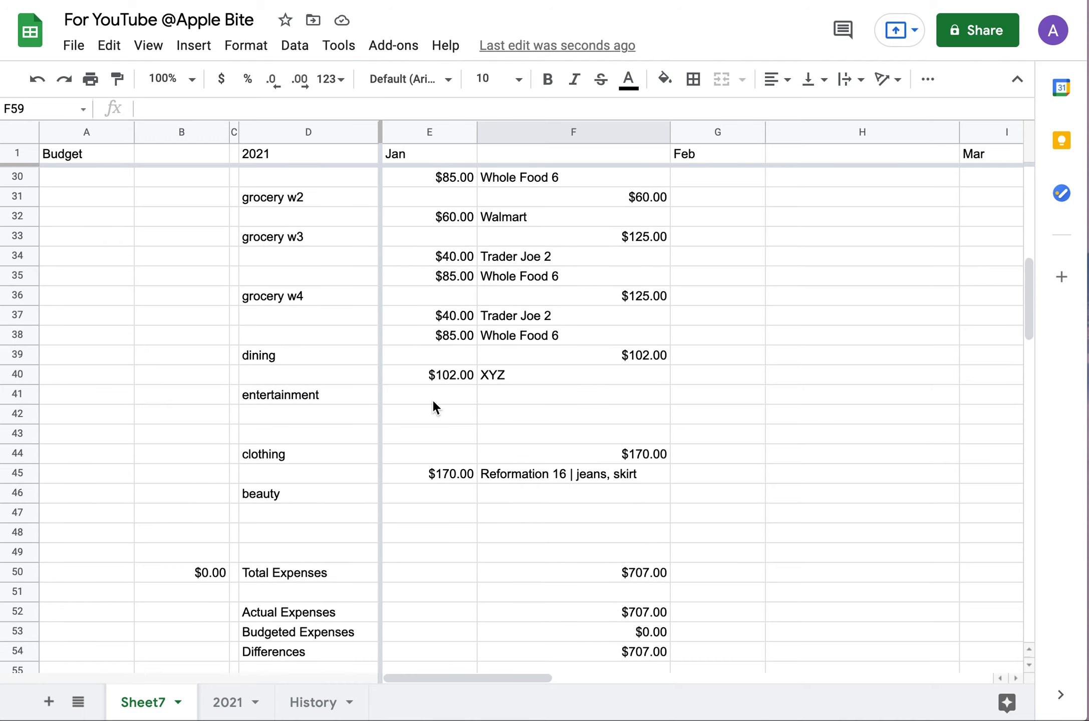